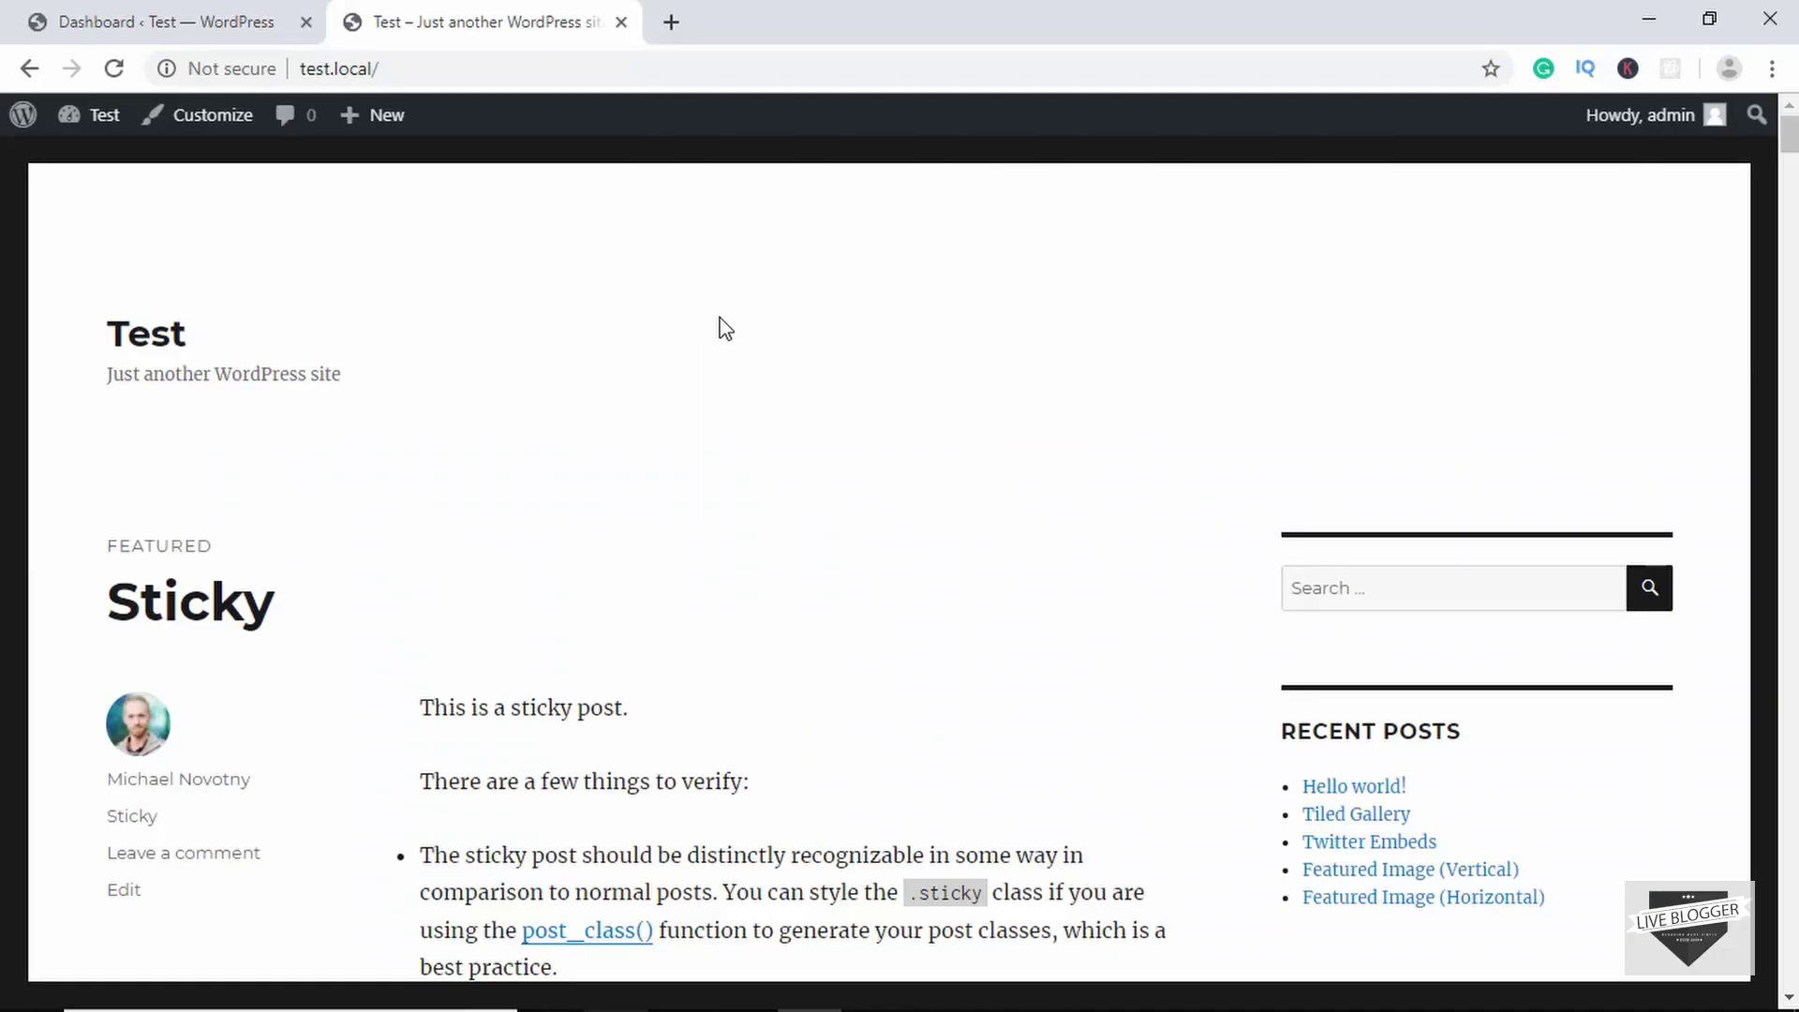
- Scroll the site's home page and open the Hello world! post
scroll(724, 327, "down", 5)
scroll(724, 328, "up", 2)
scroll(724, 328, "down", 4)
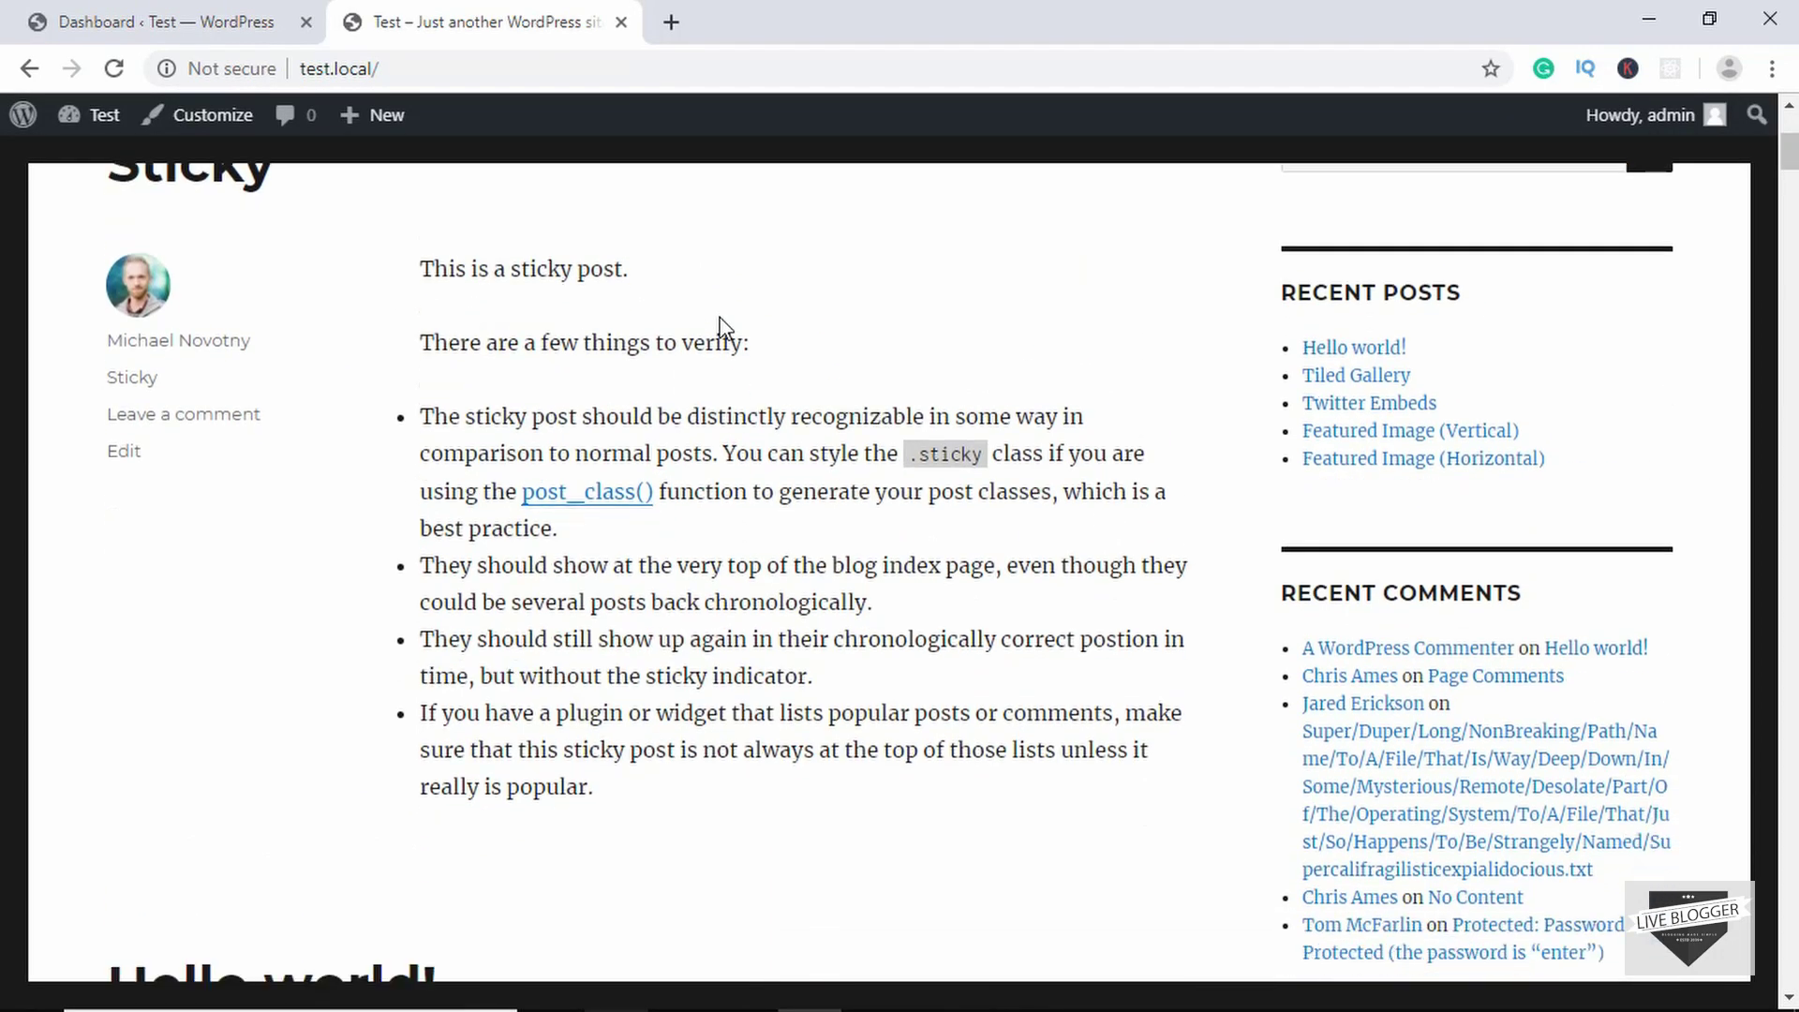
scroll(724, 326, "down", 3)
scroll(546, 565, "down", 1)
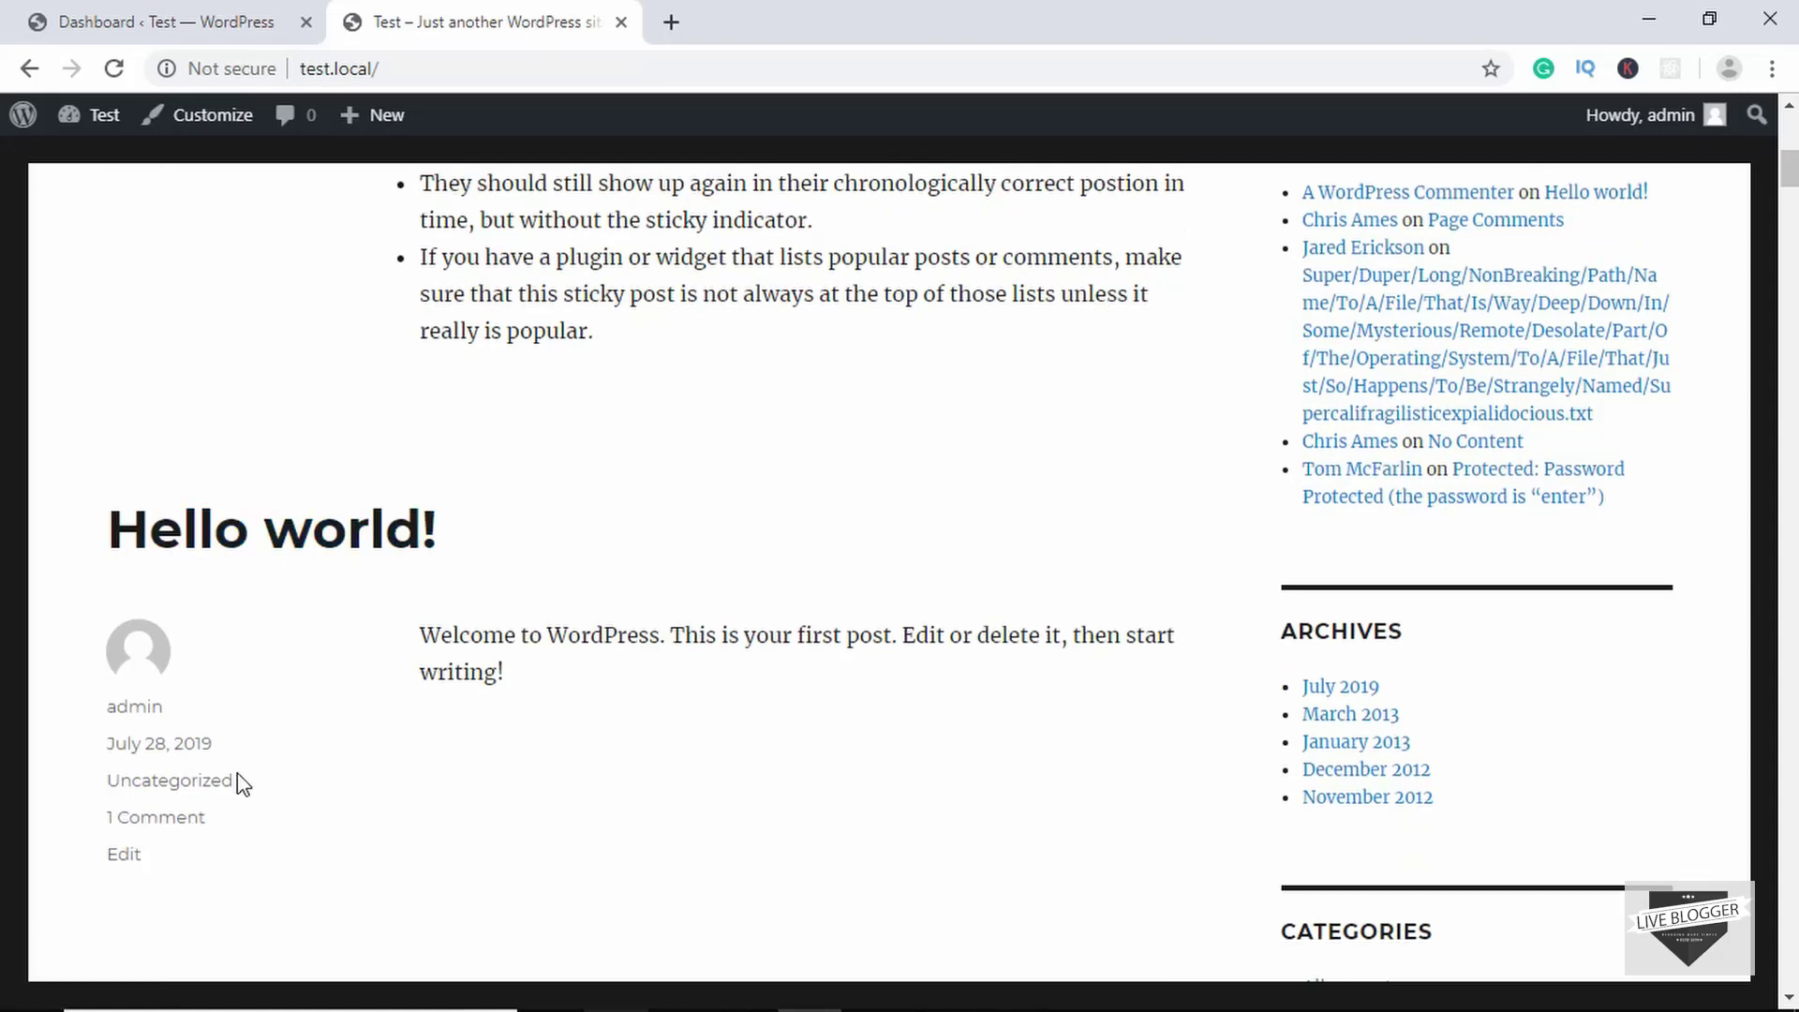
left_click(273, 547)
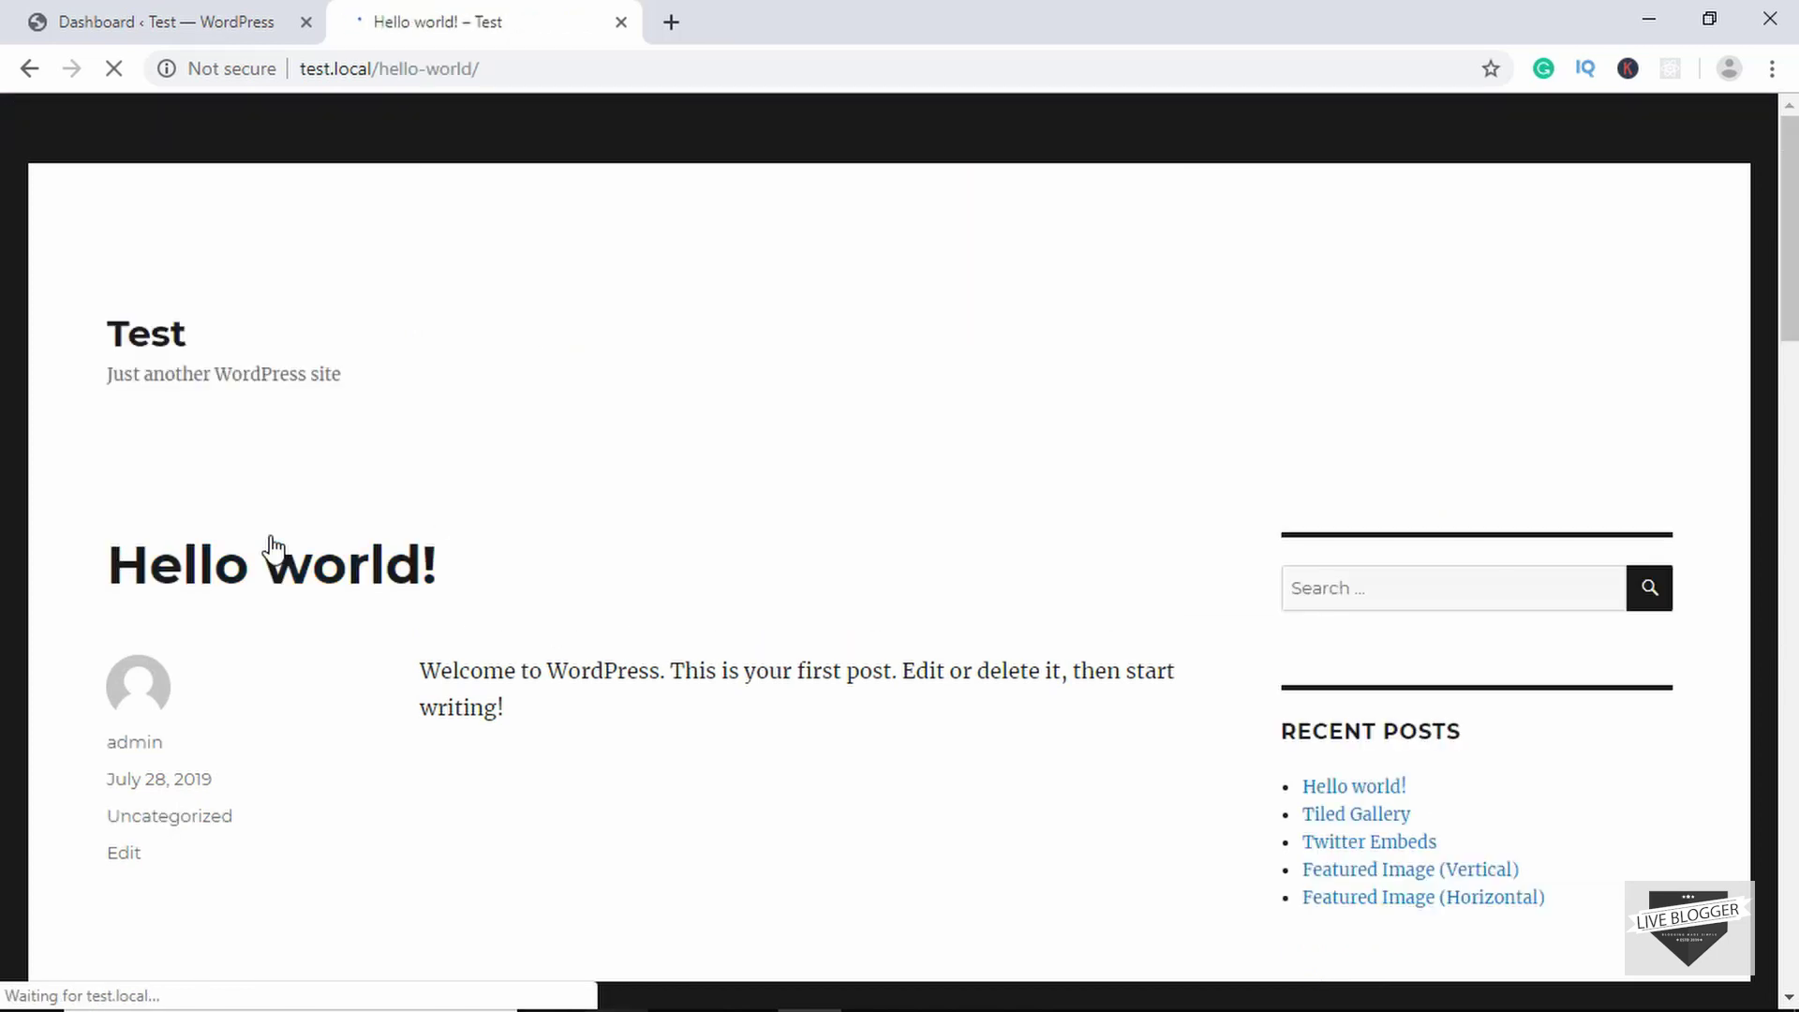
- Look over the post's existing comment and the Leave a Reply comment box
scroll(543, 509, "down", 8)
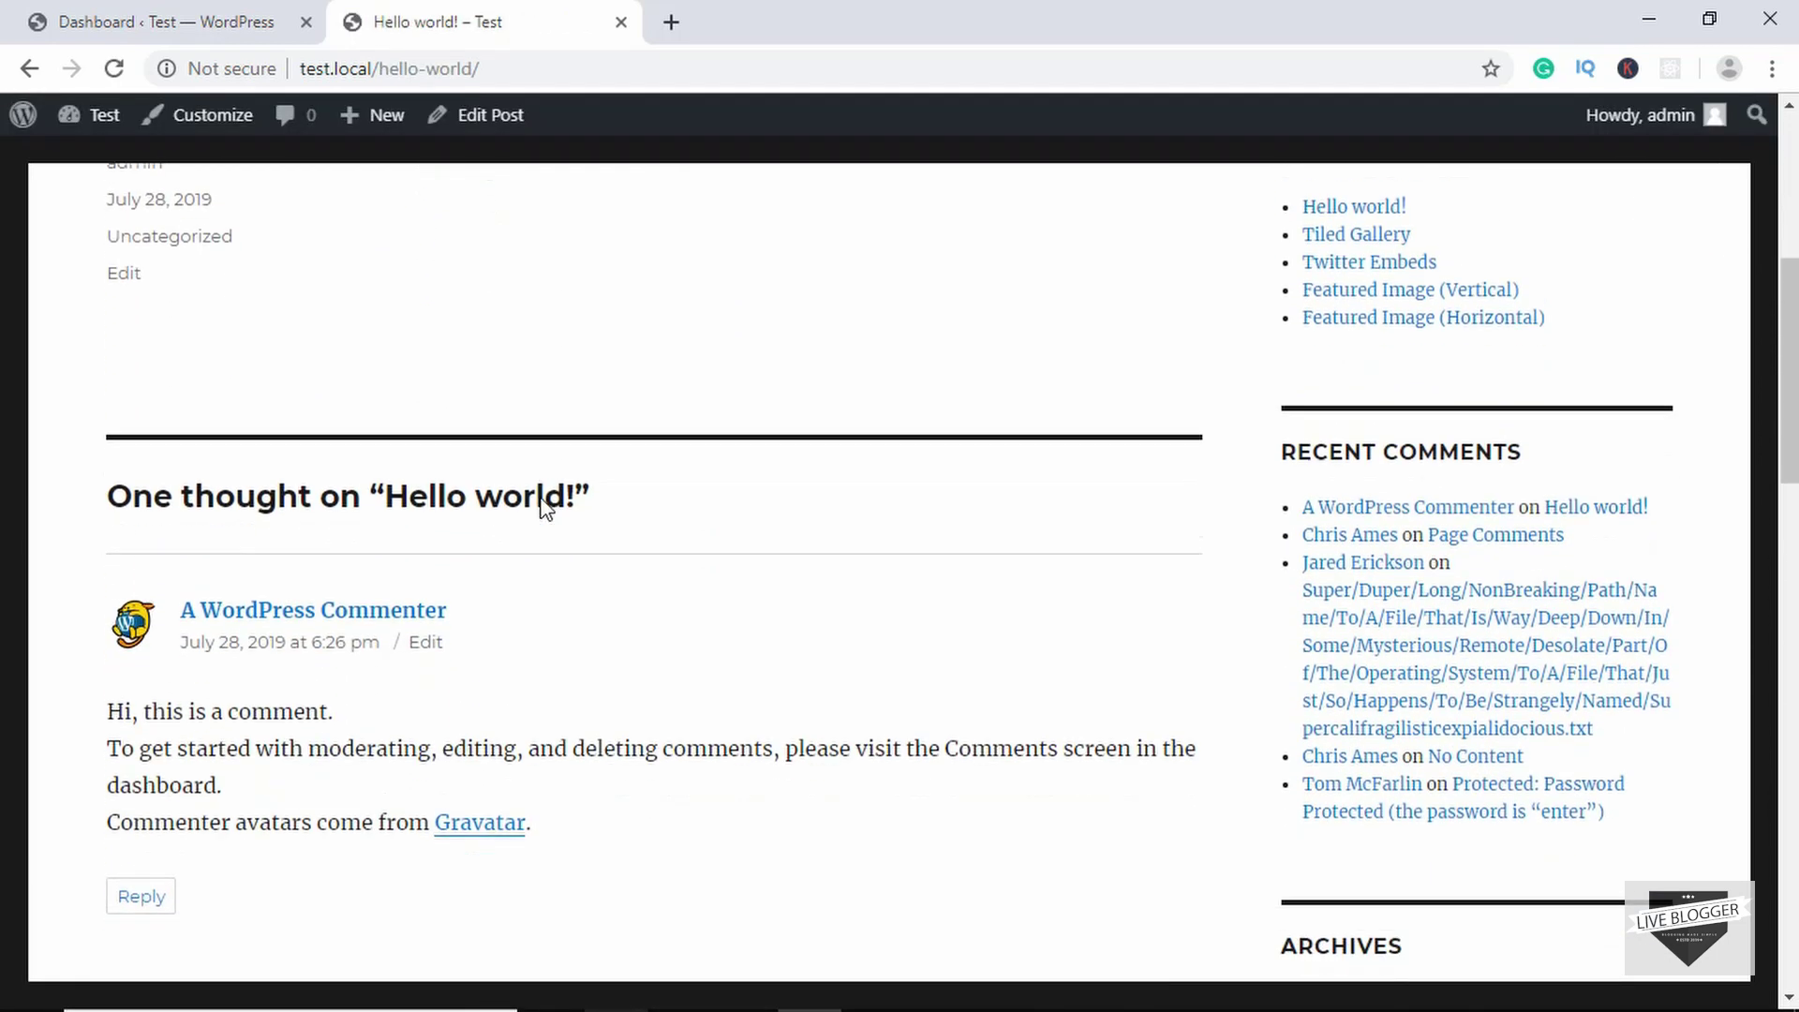
scroll(546, 508, "down", 2)
scroll(347, 426, "down", 7)
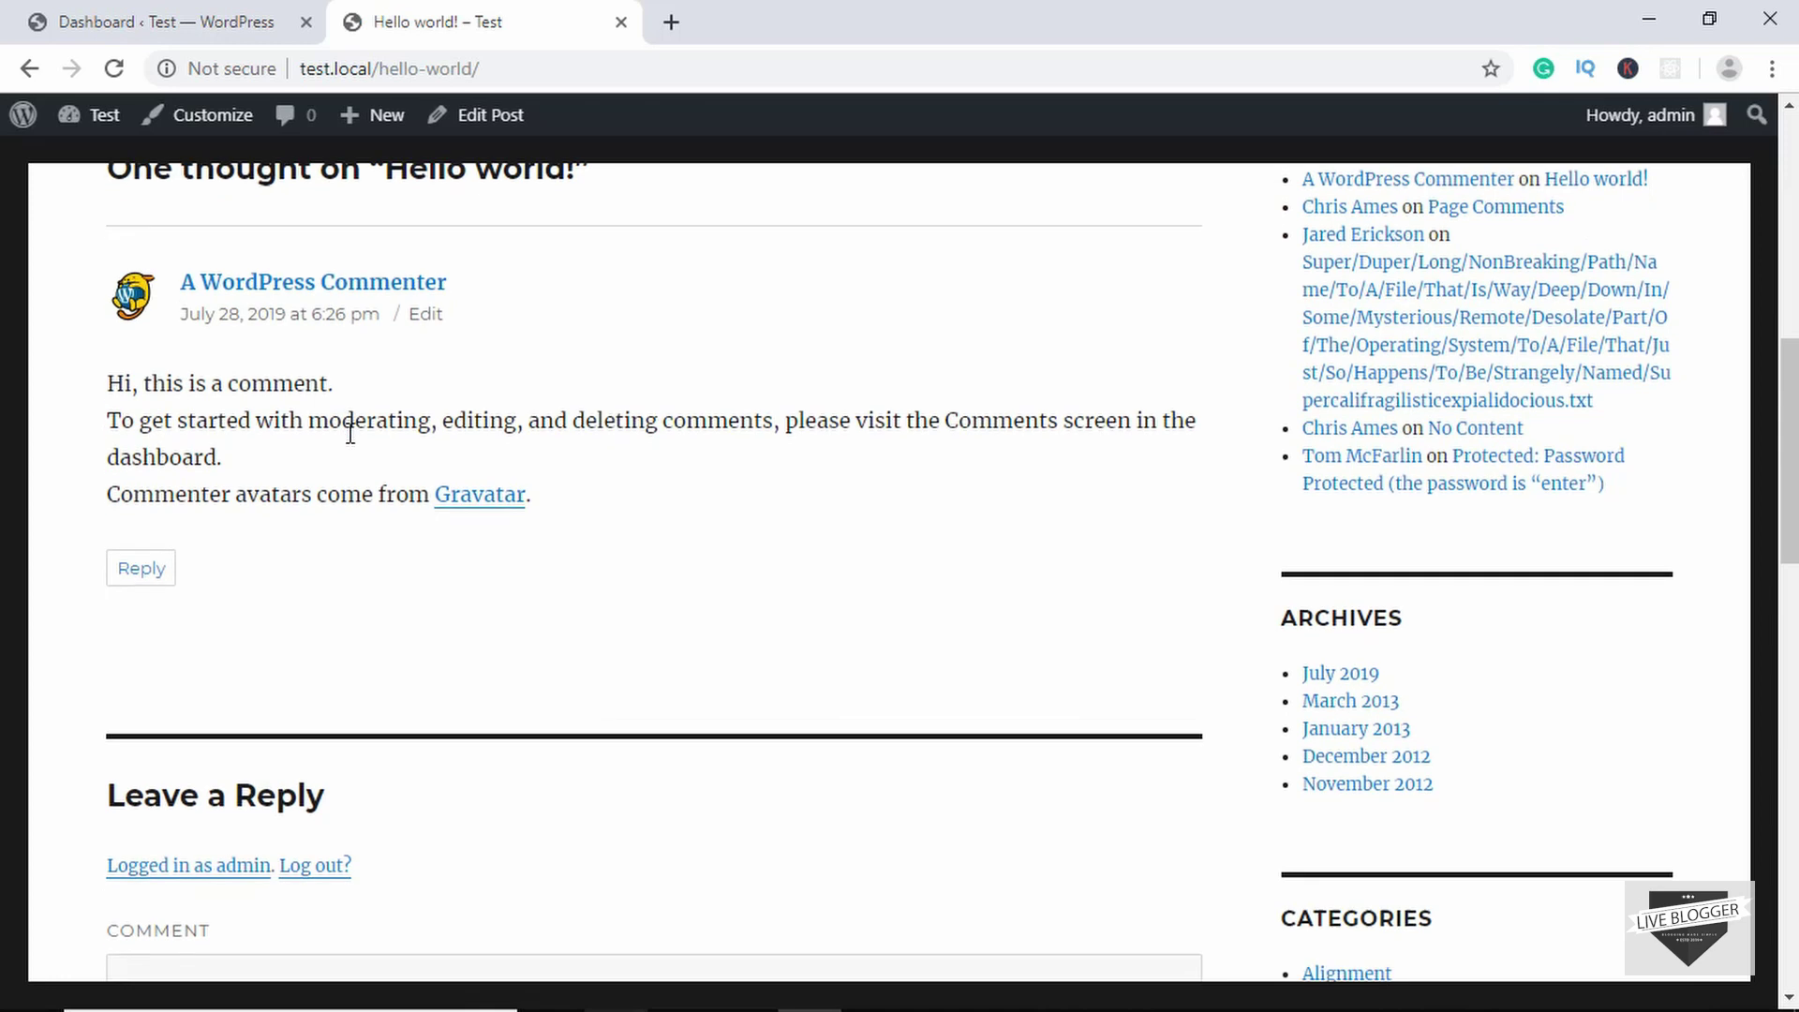
scroll(263, 173, "up", 1)
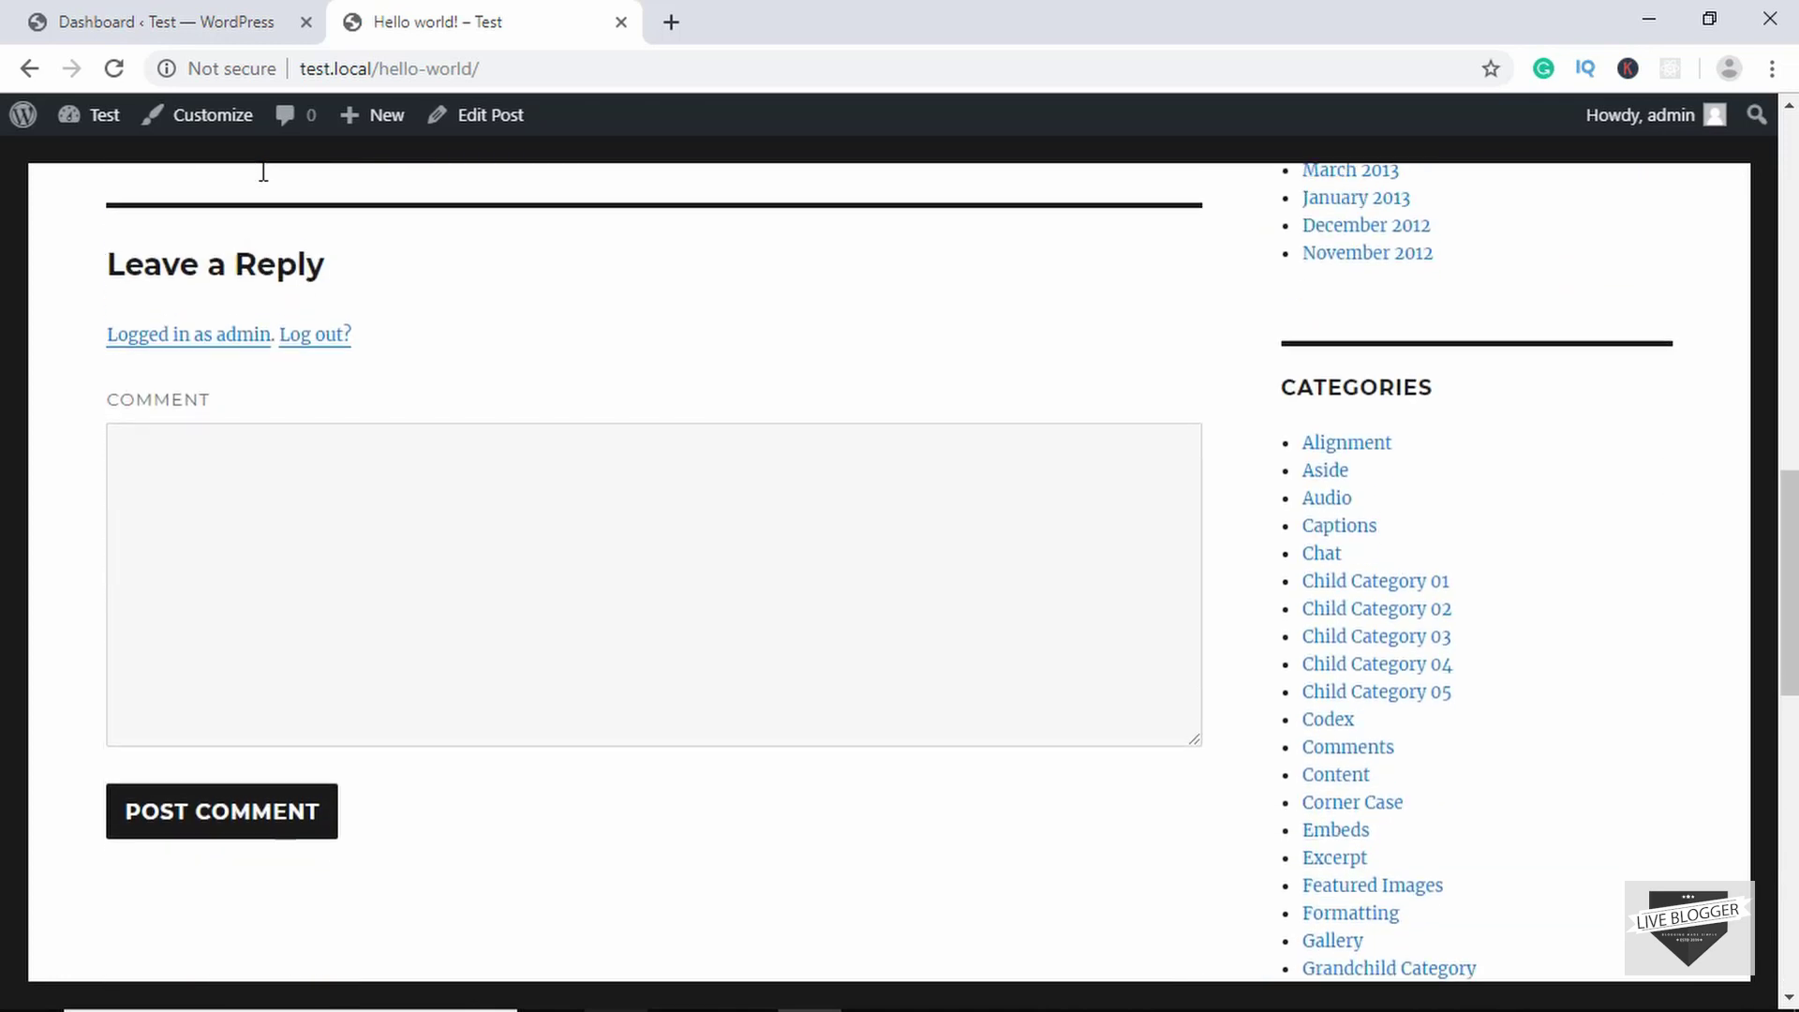
left_click(290, 520)
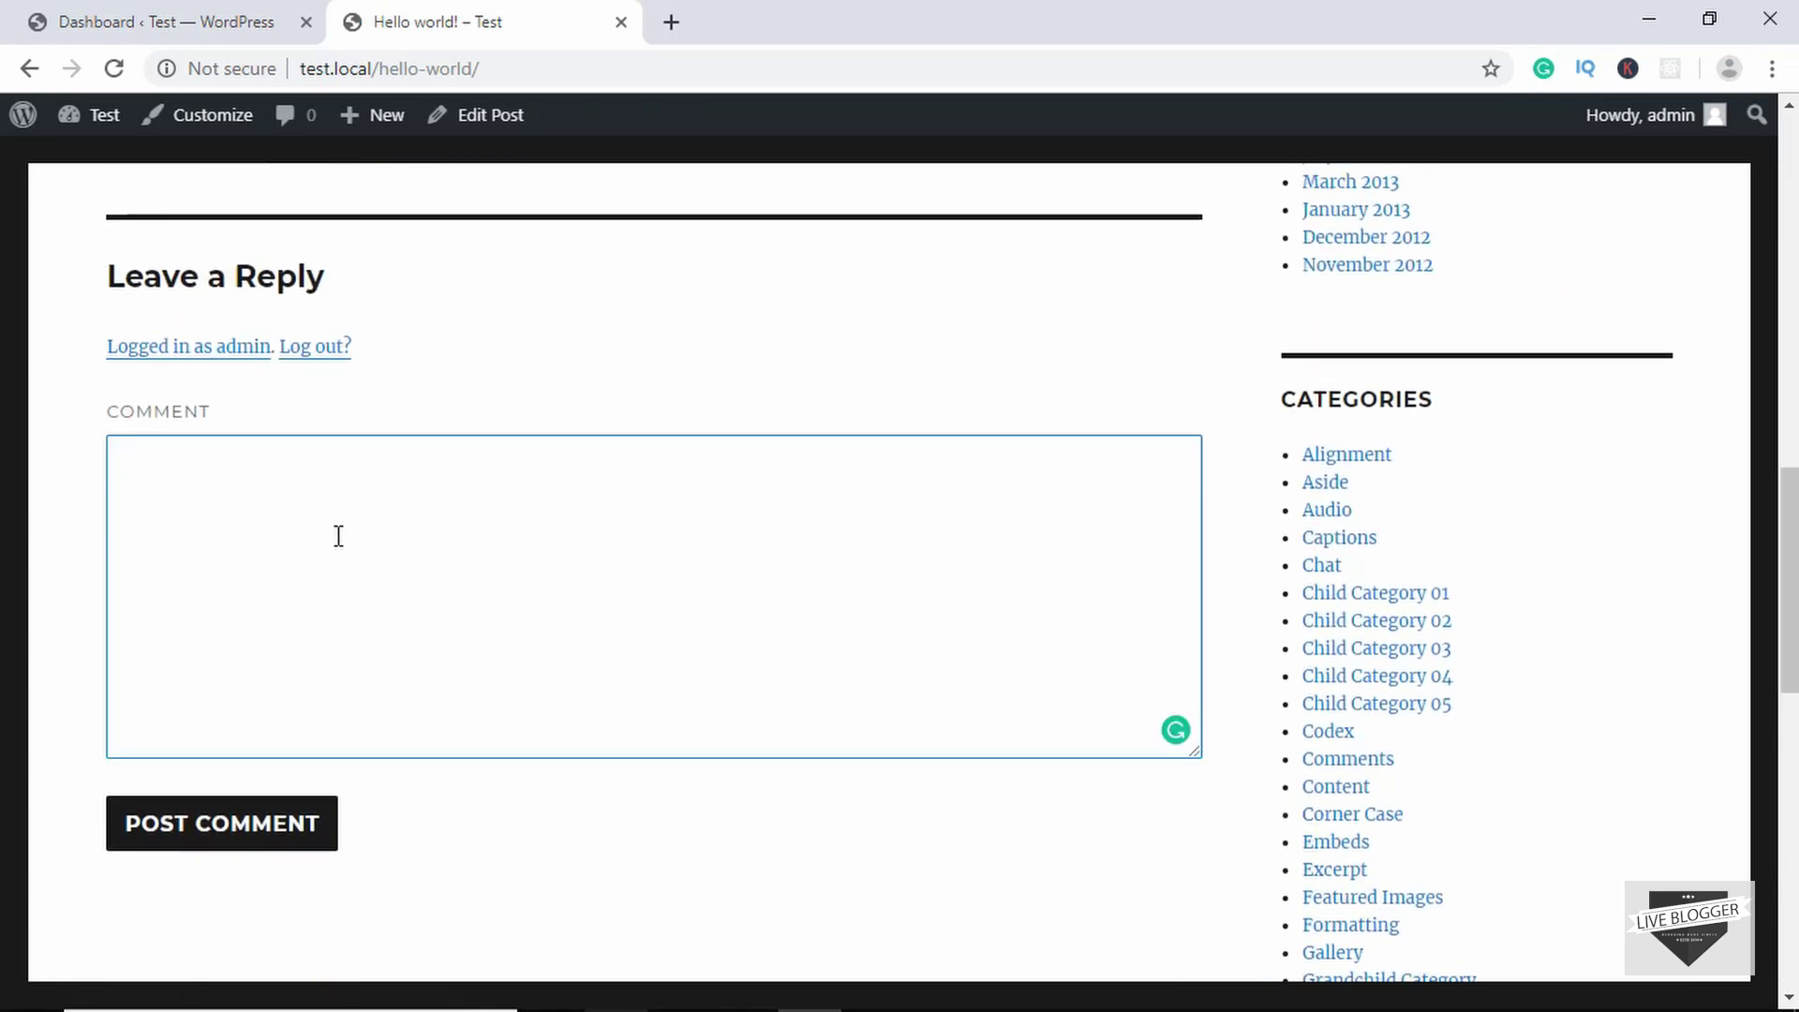
scroll(335, 530, "down", 4)
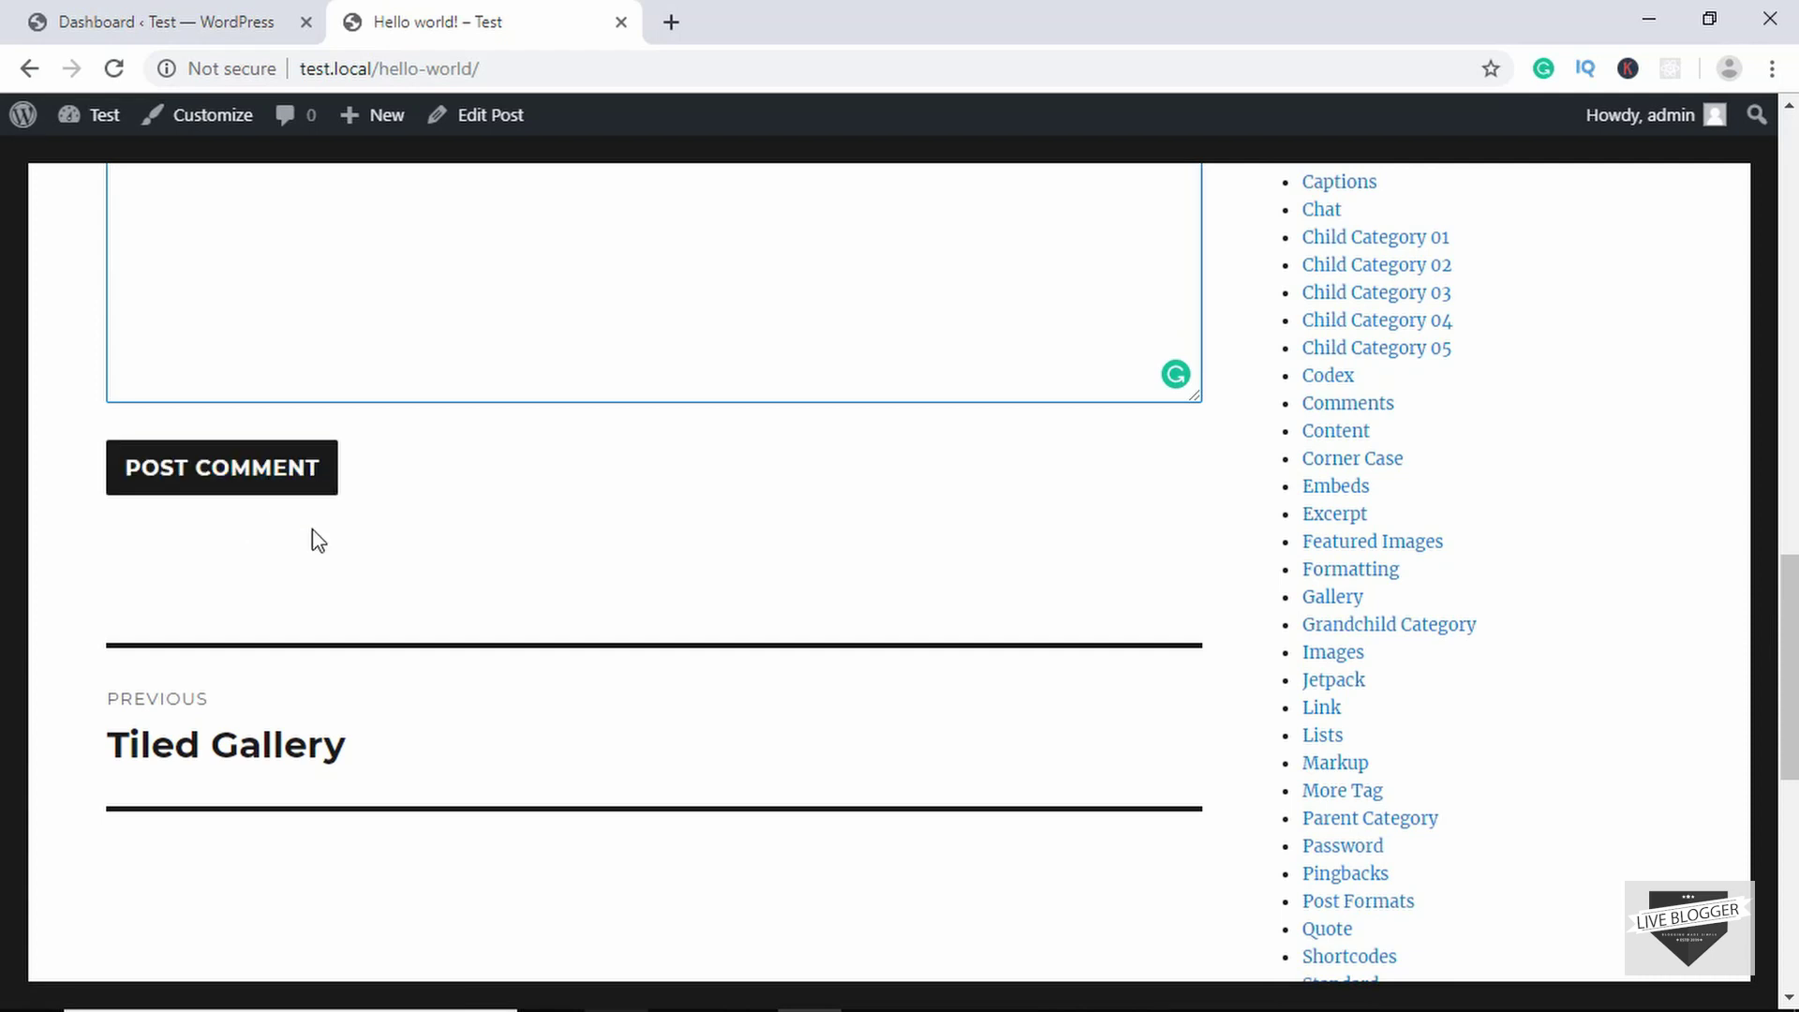
scroll(313, 533, "up", 7)
scroll(319, 541, "up", 4)
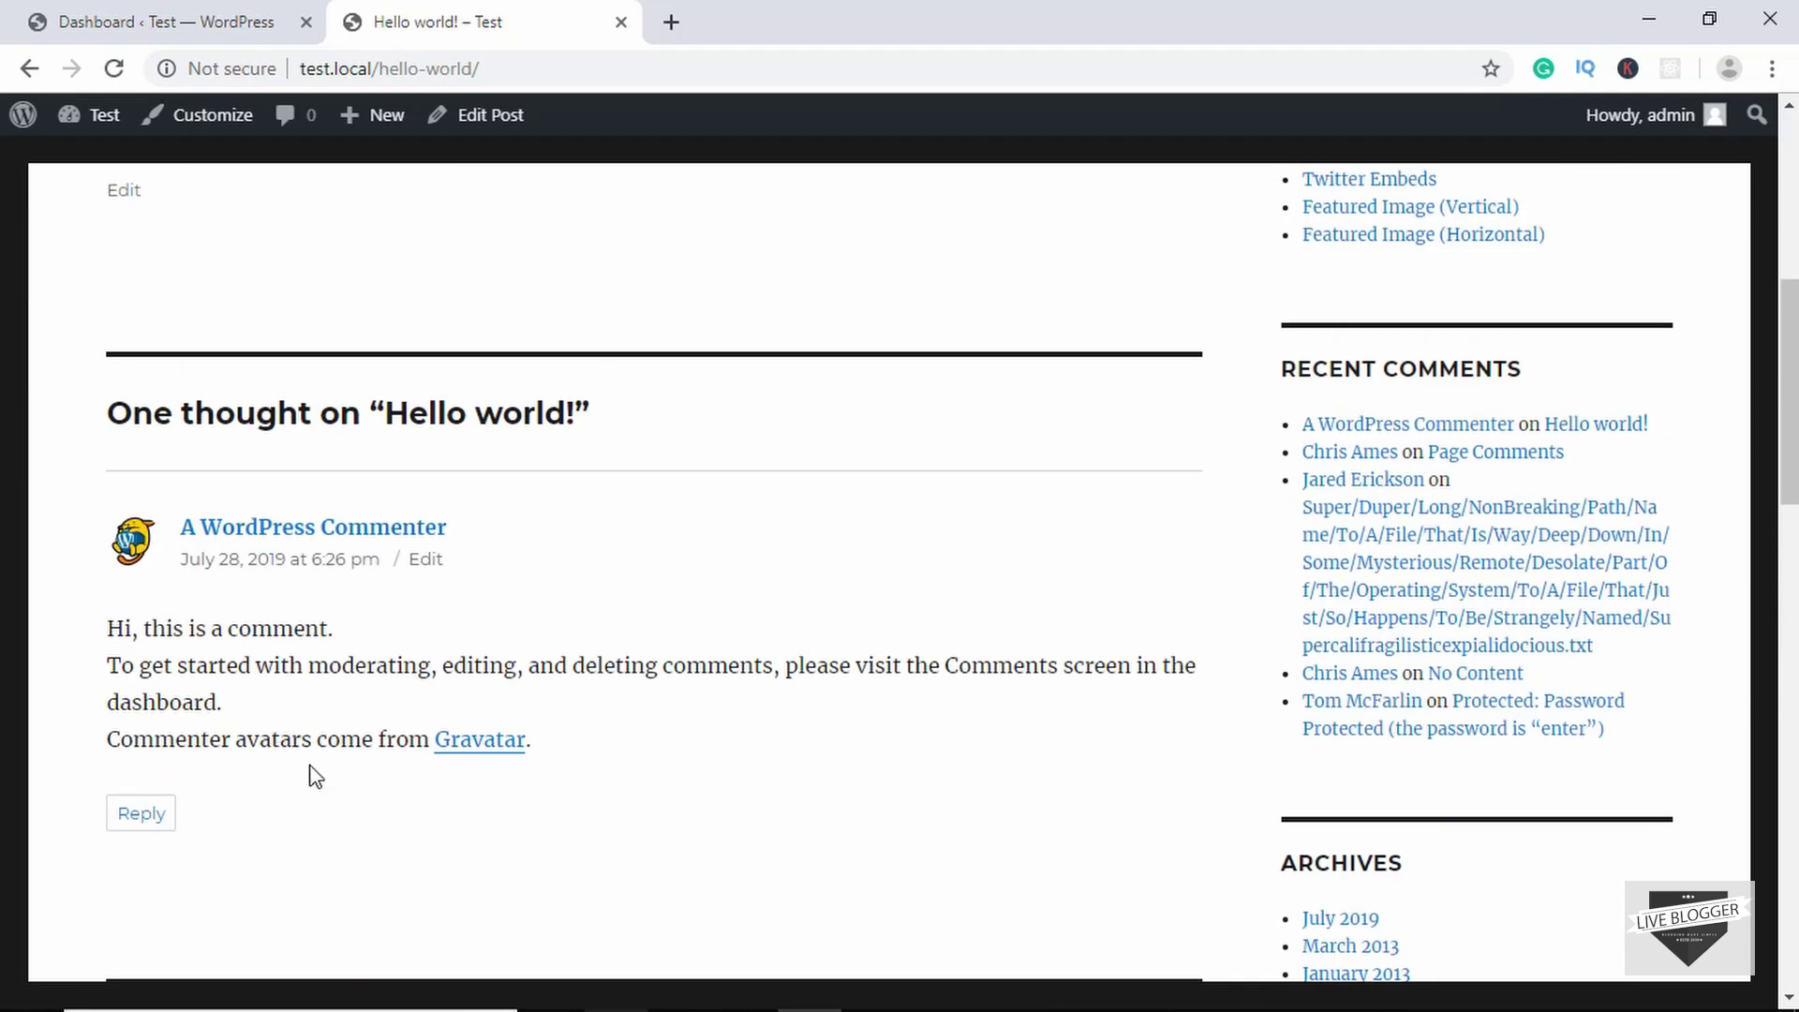
scroll(363, 726, "up", 4)
scroll(526, 682, "down", 7)
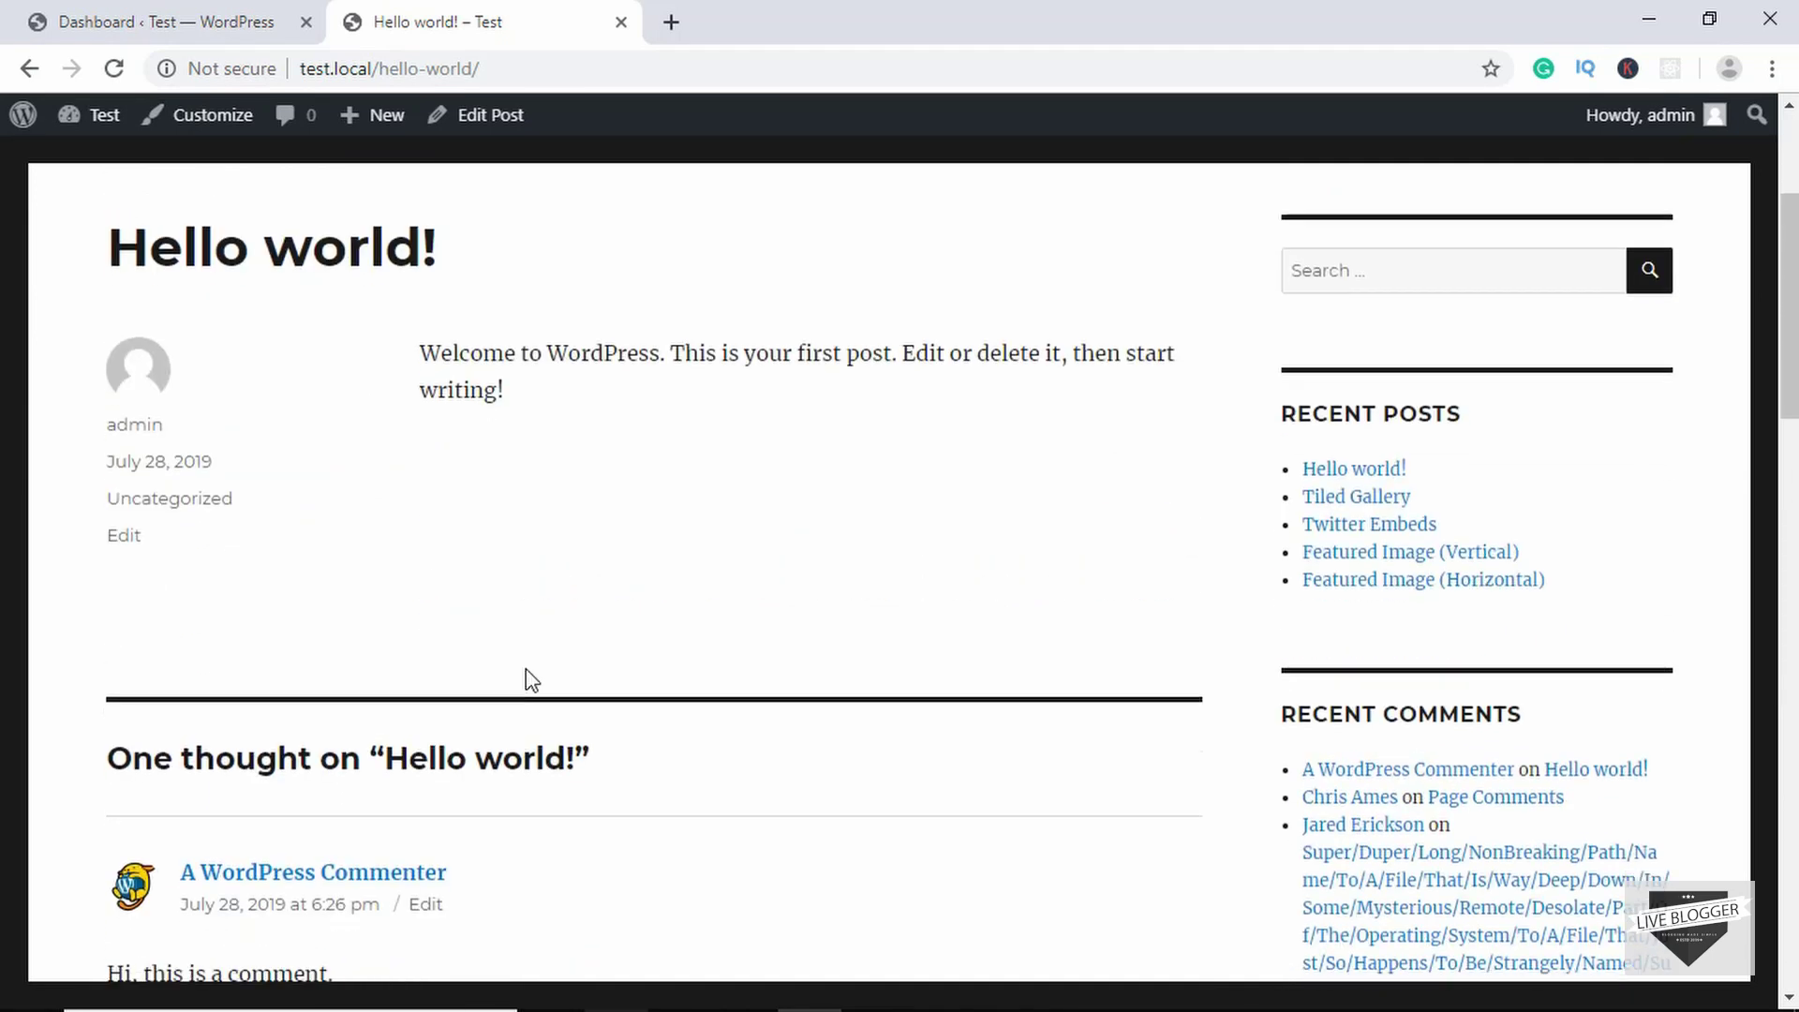
scroll(530, 670, "down", 4)
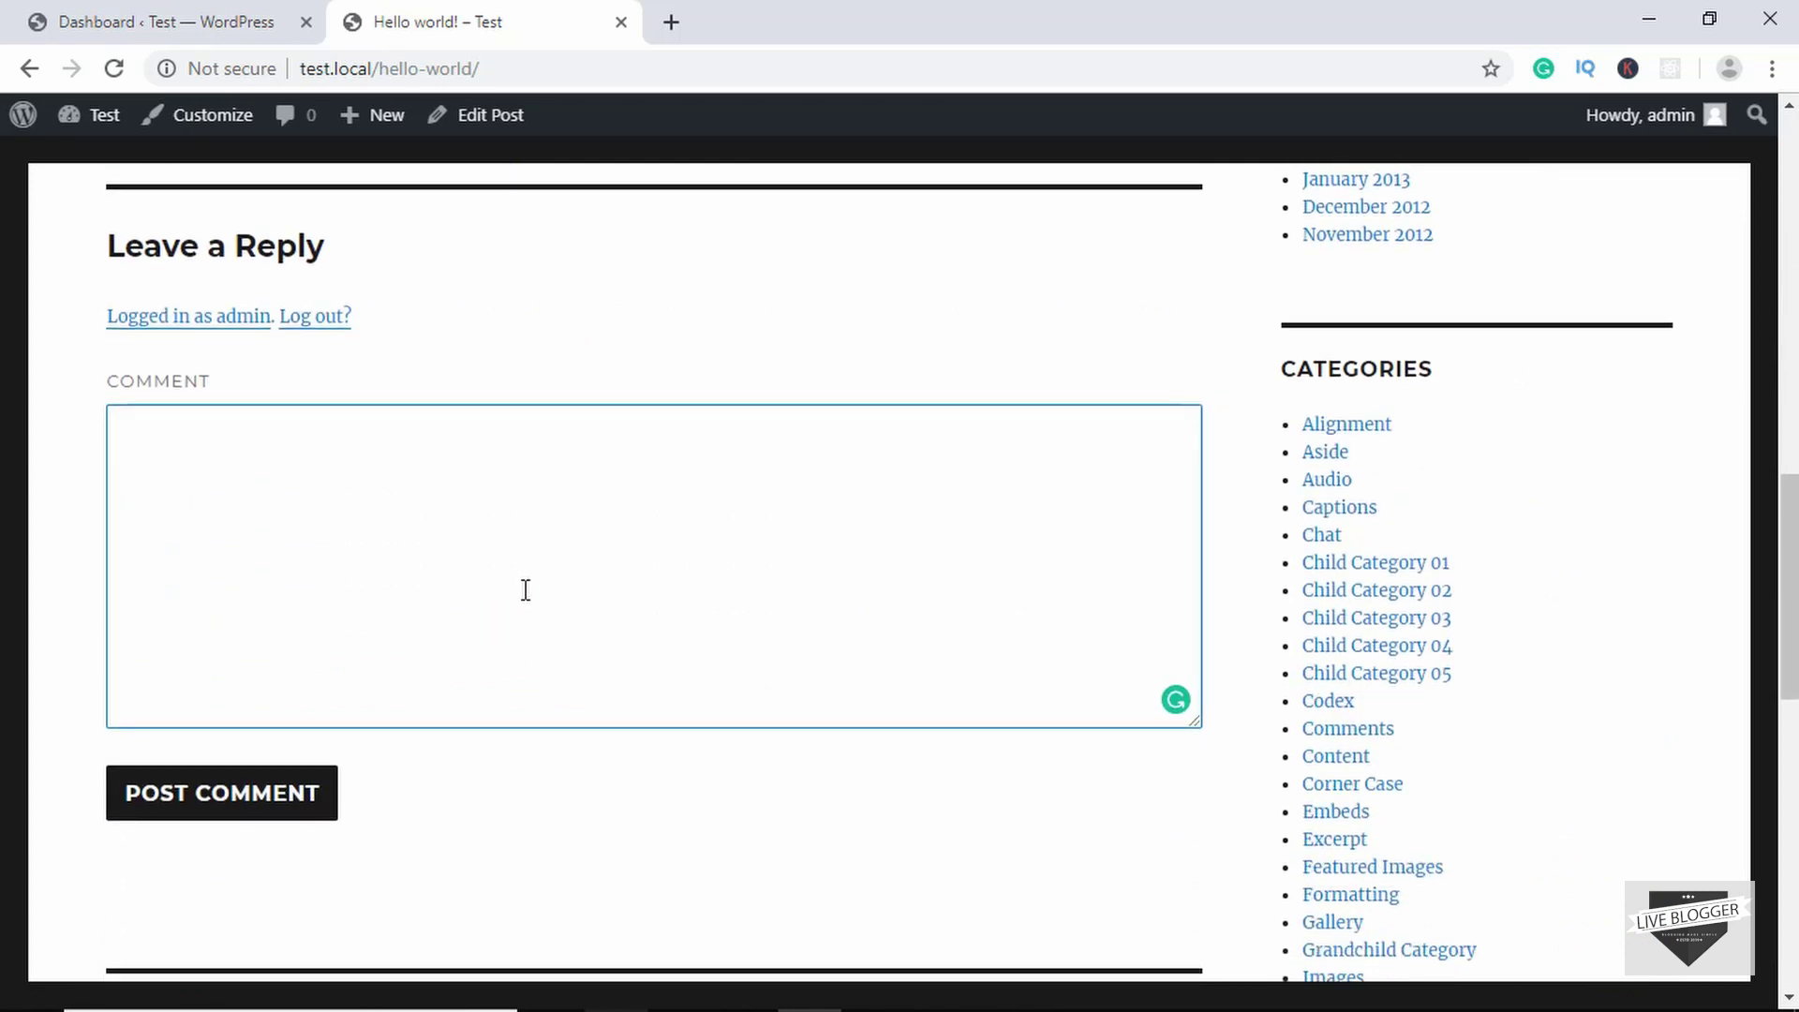
scroll(621, 595, "up", 10)
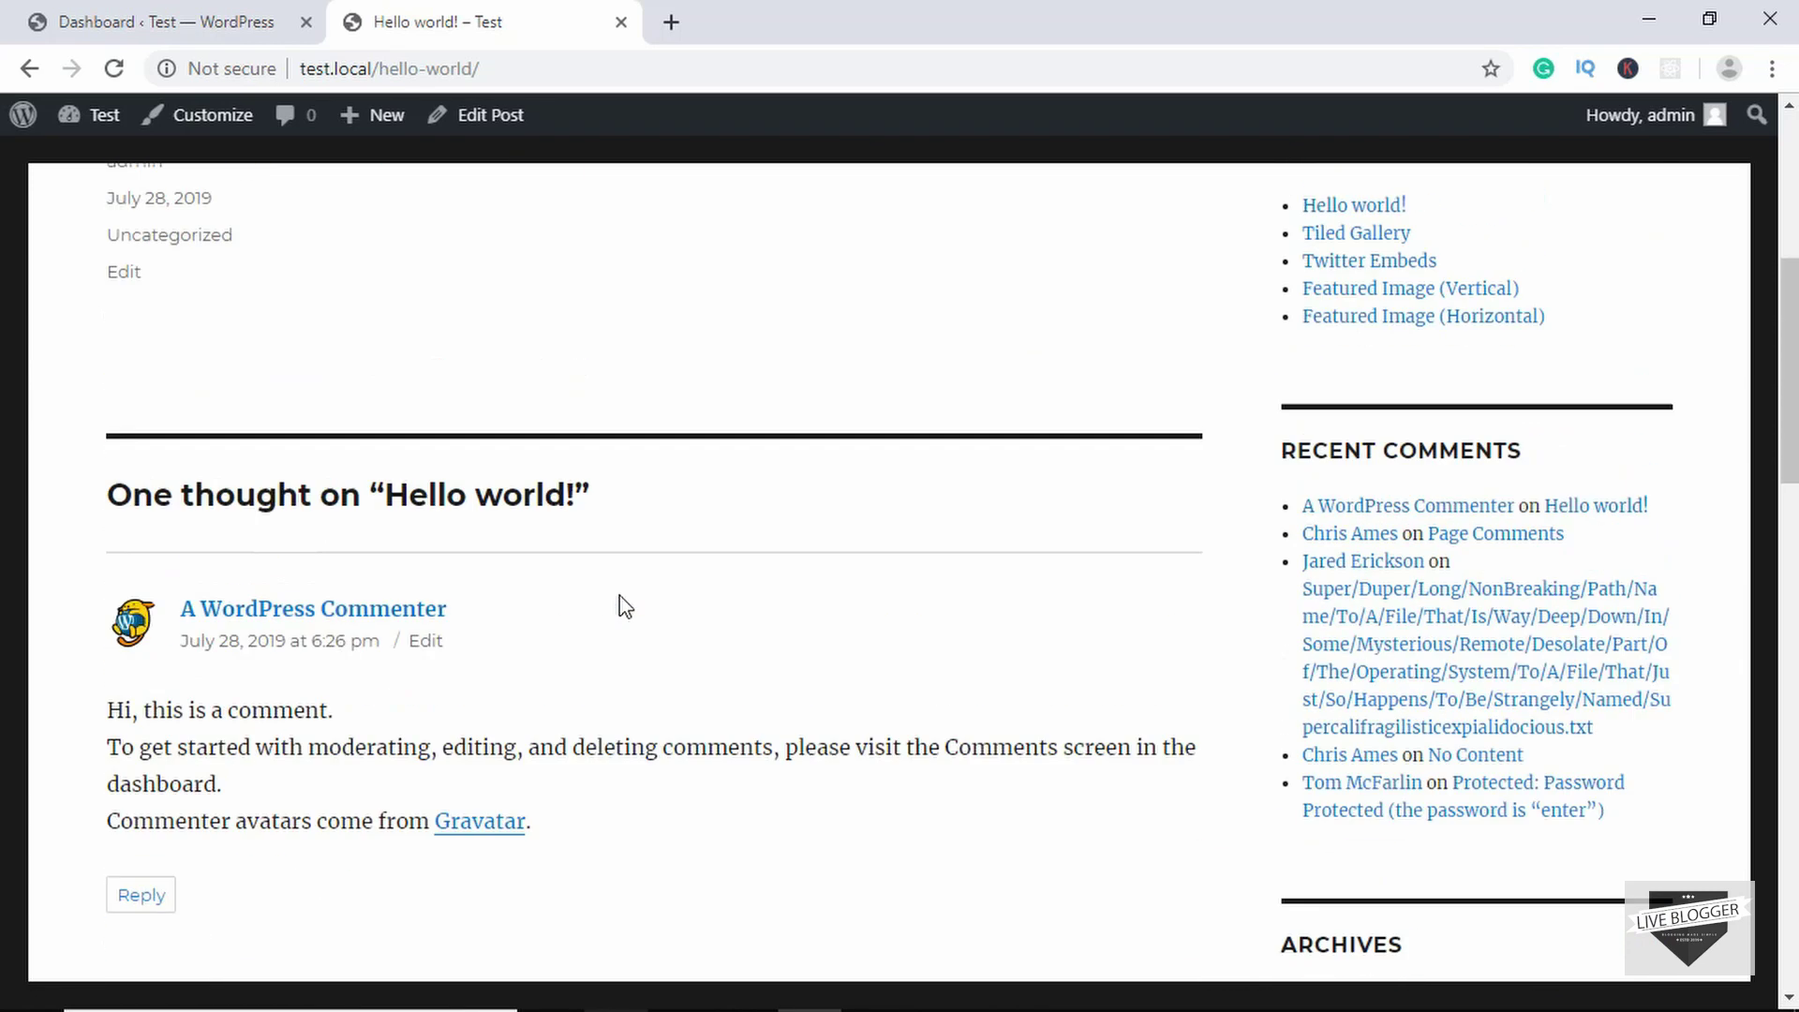
scroll(625, 607, "up", 5)
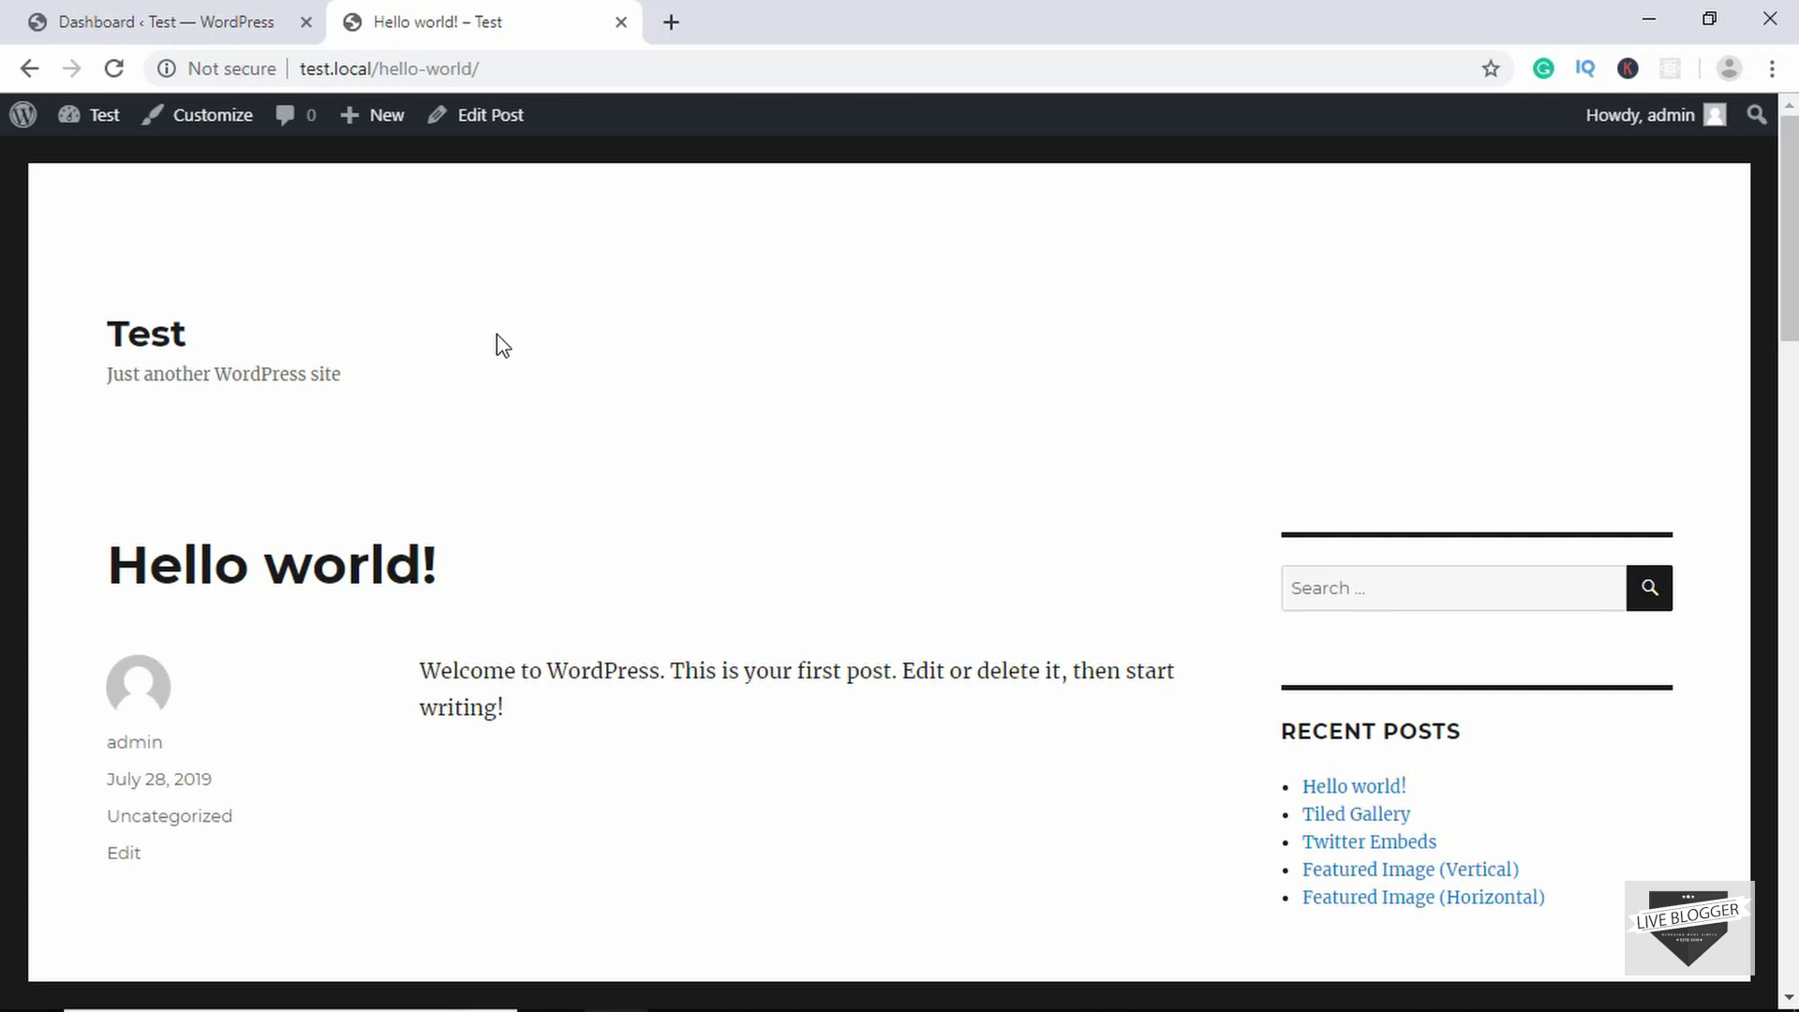
scroll(497, 334, "down", 9)
scroll(497, 333, "up", 9)
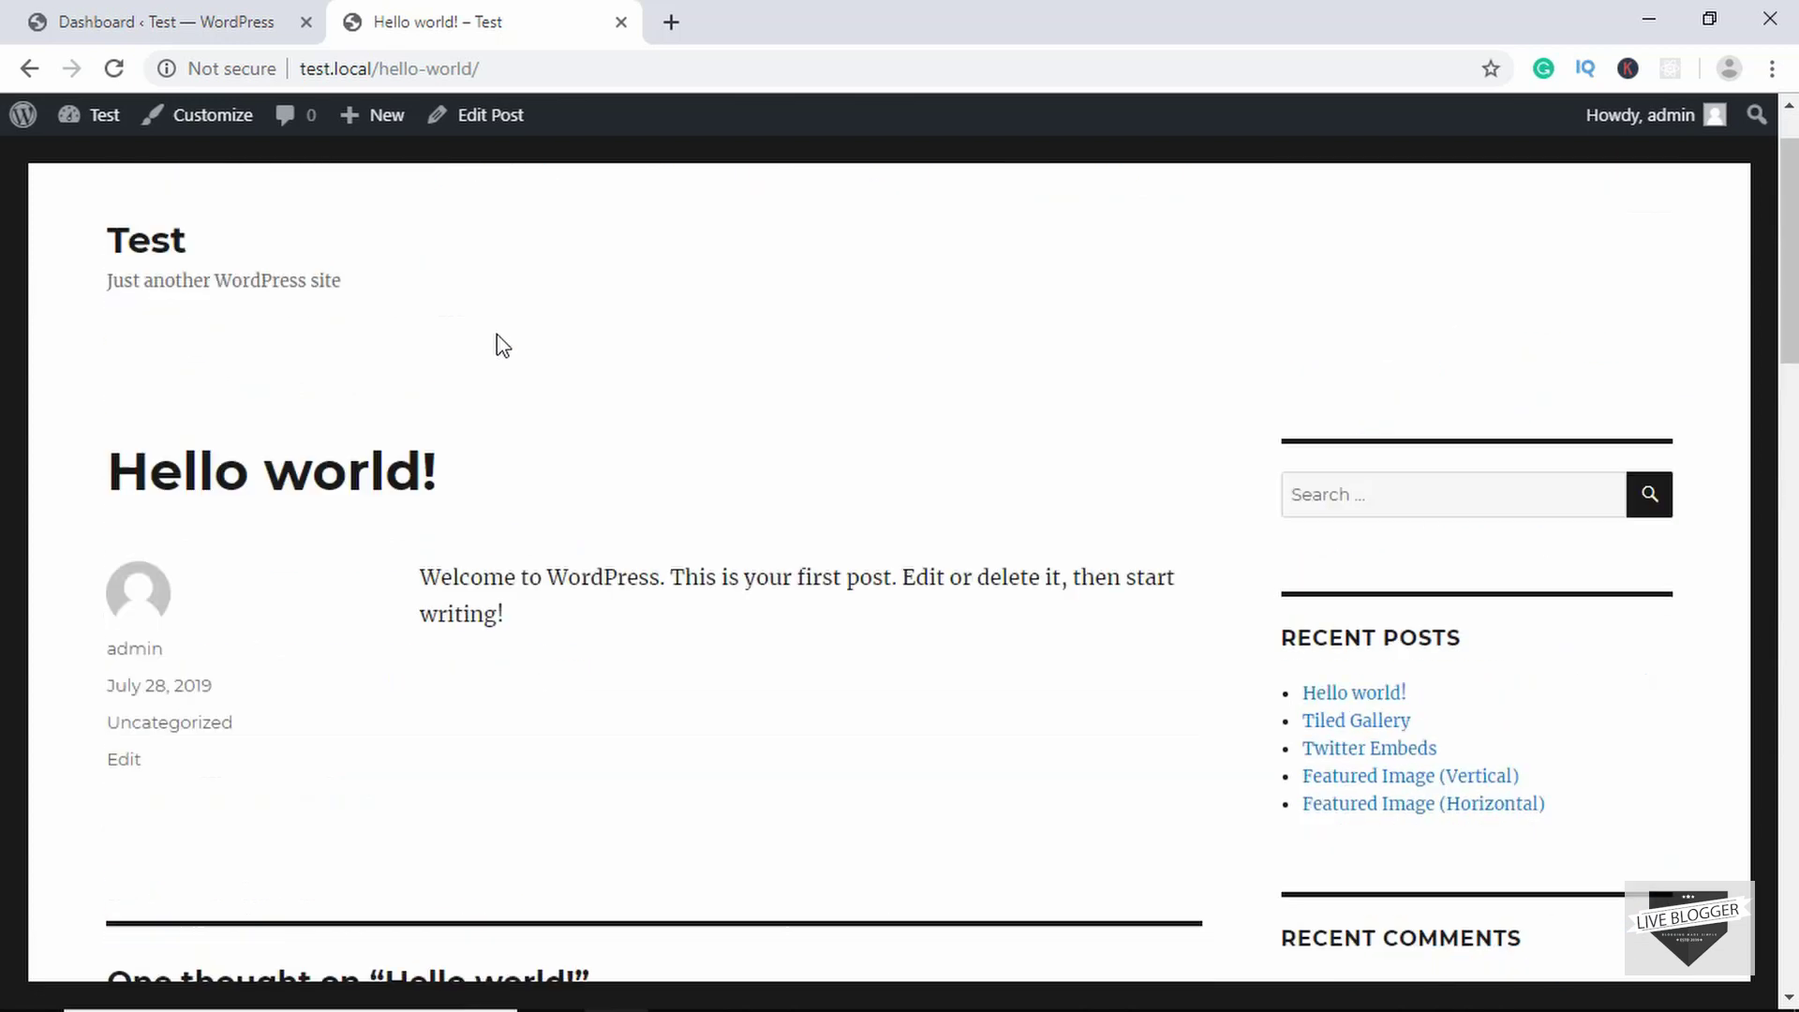
- Open the Hello world! post in the editor from the admin Posts list
left_click(160, 27)
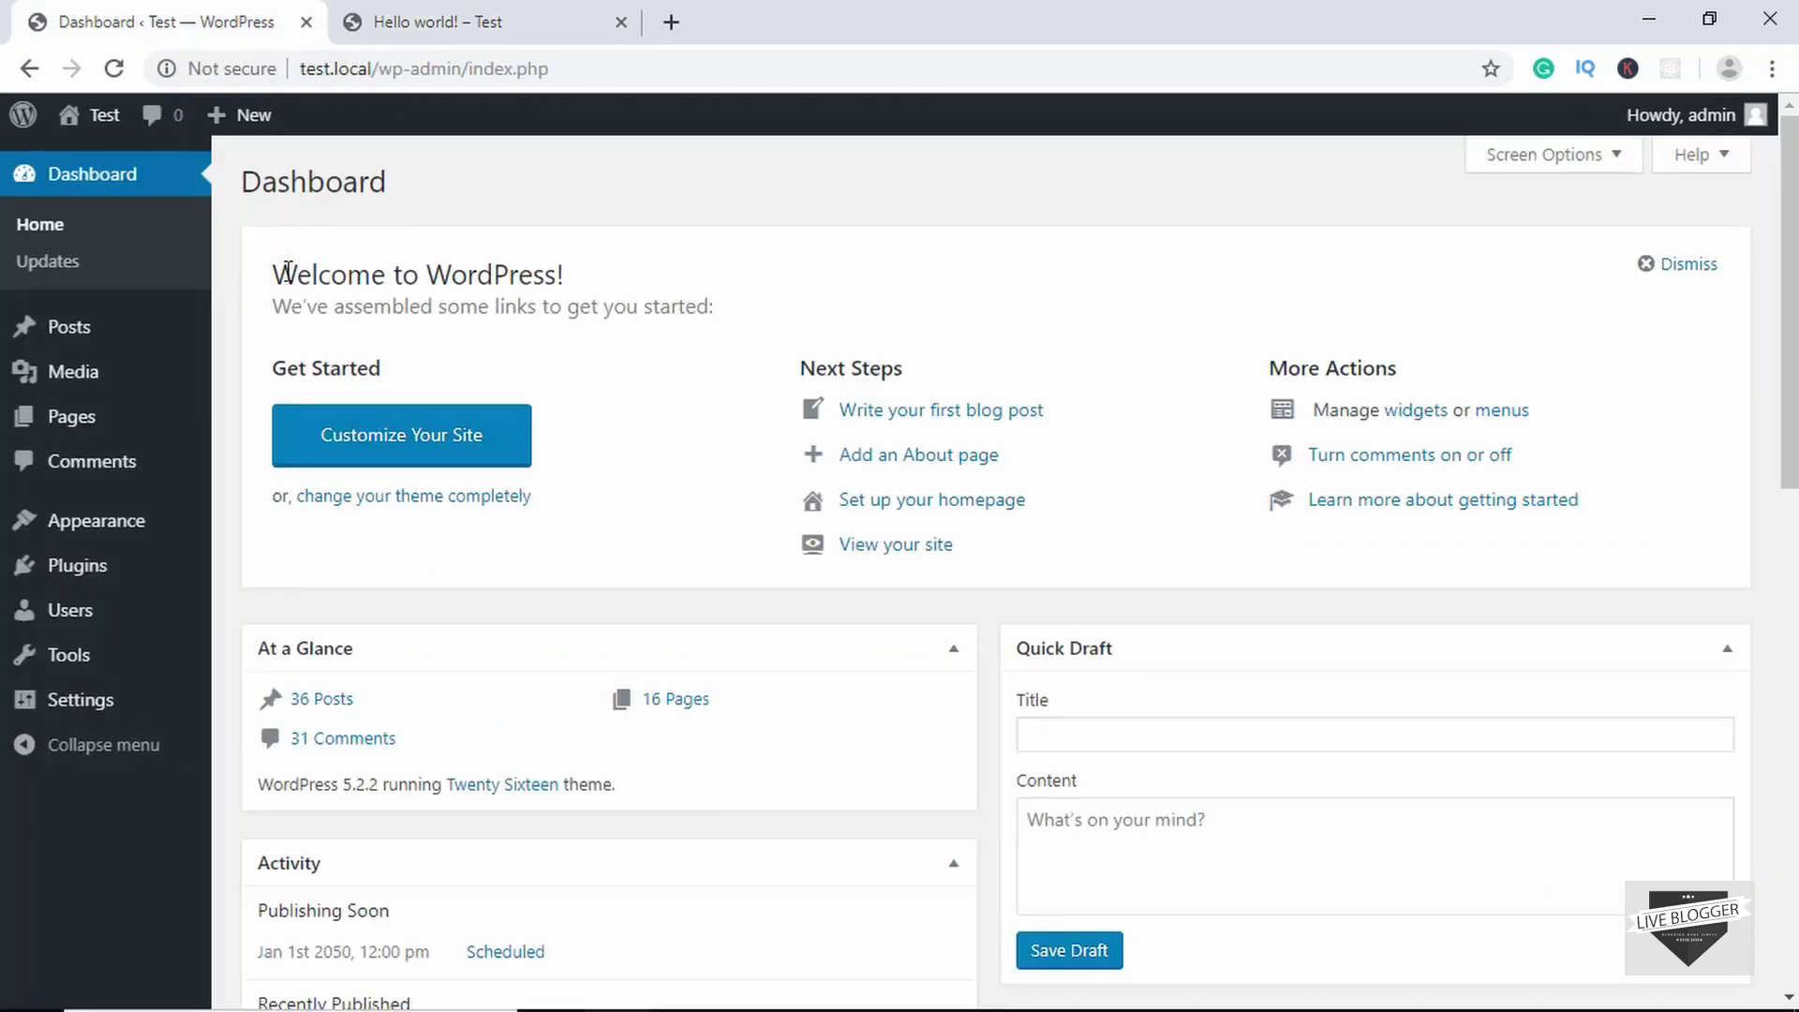
mouse_move(51, 339)
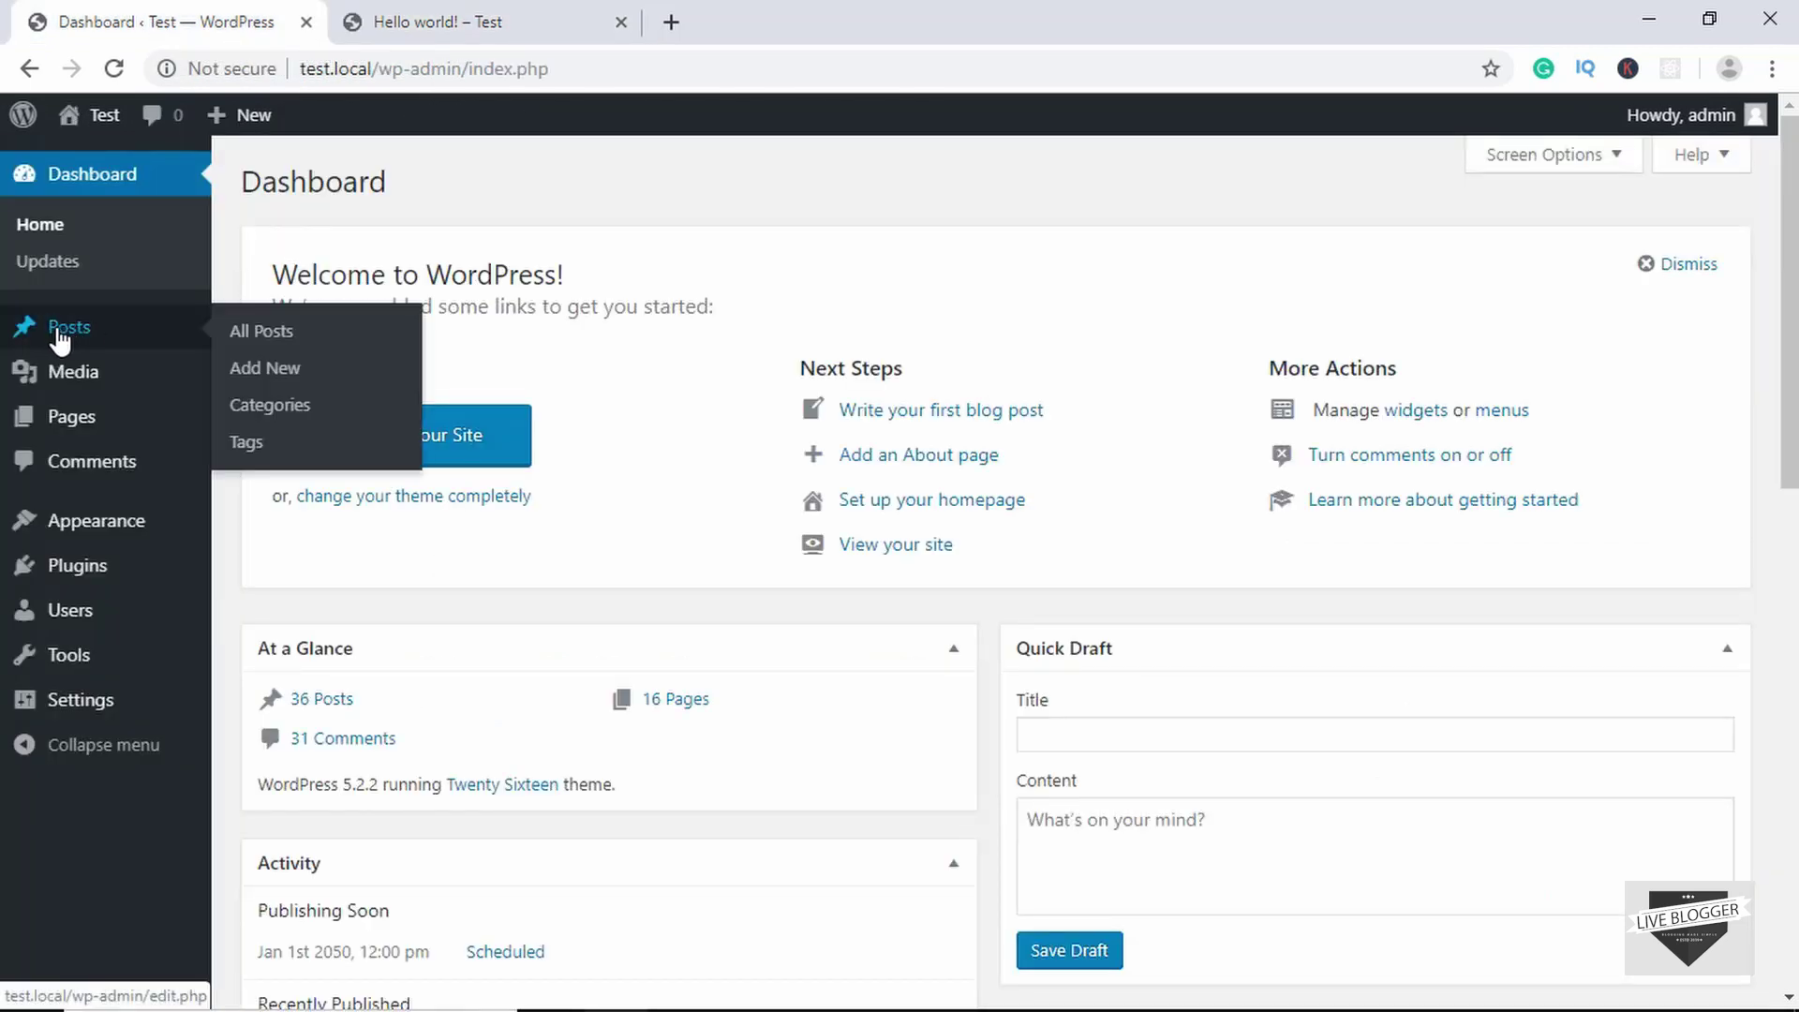
left_click(62, 340)
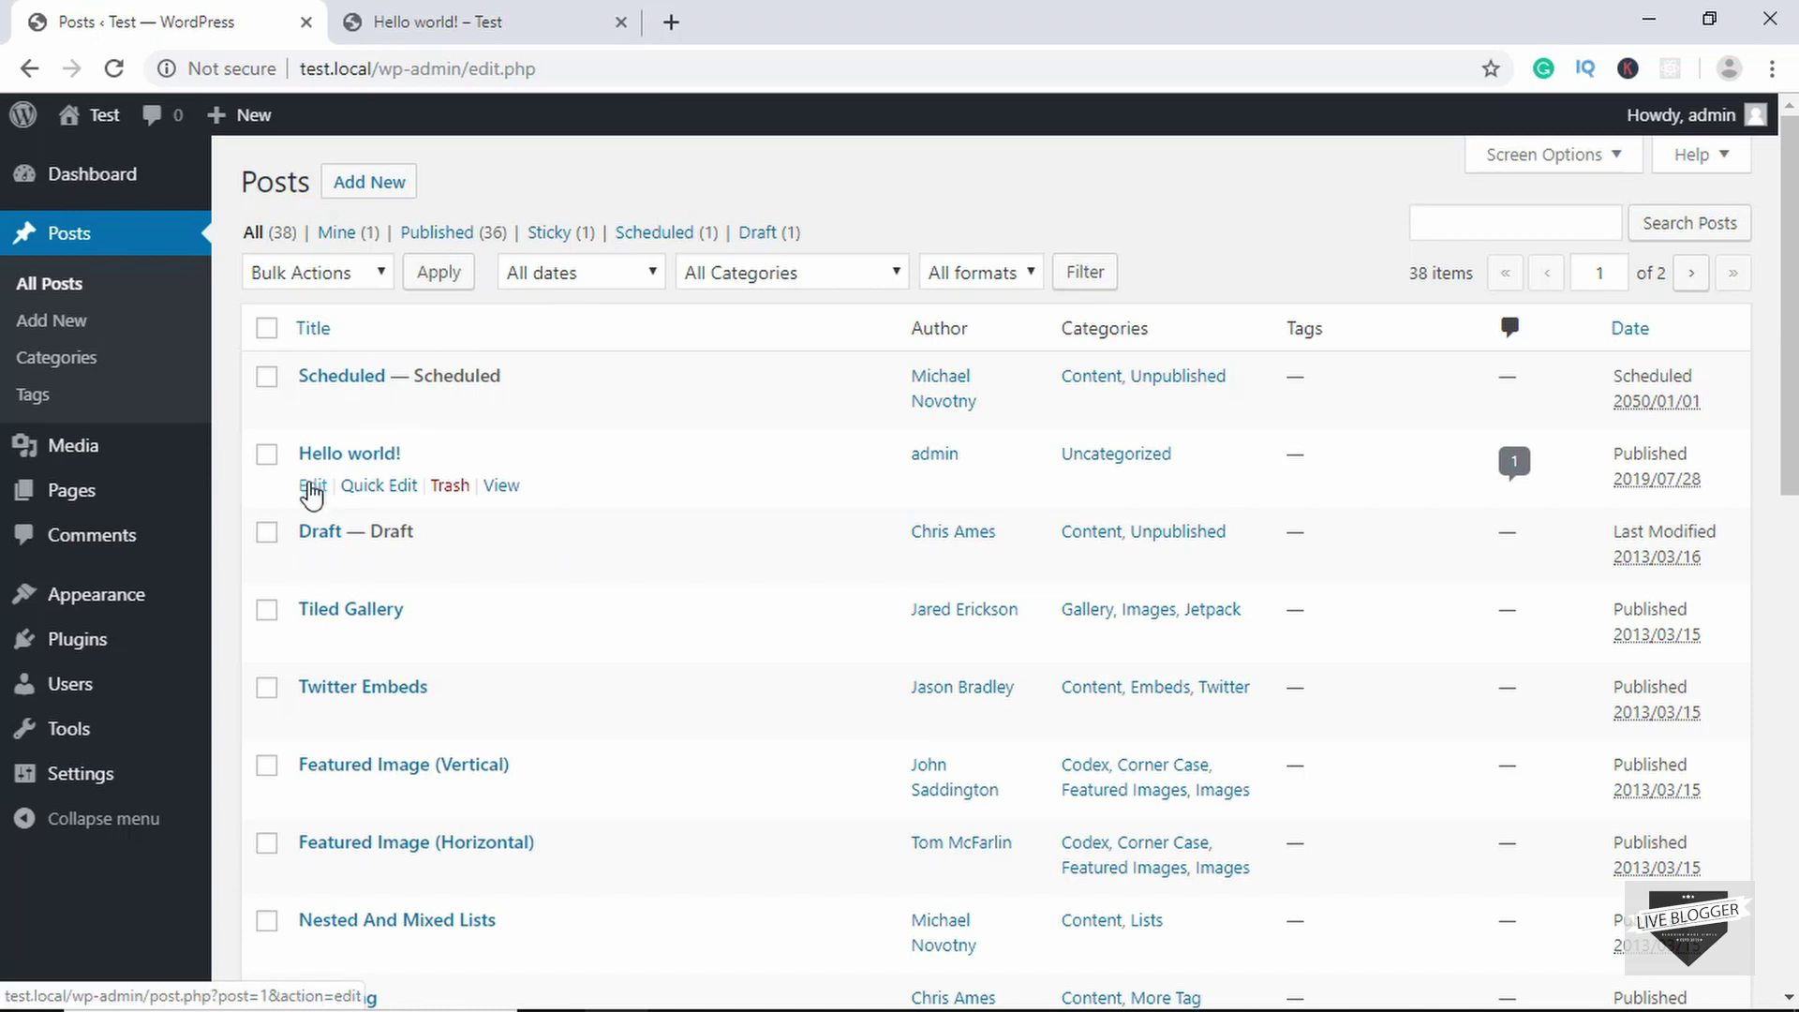
left_click(314, 486)
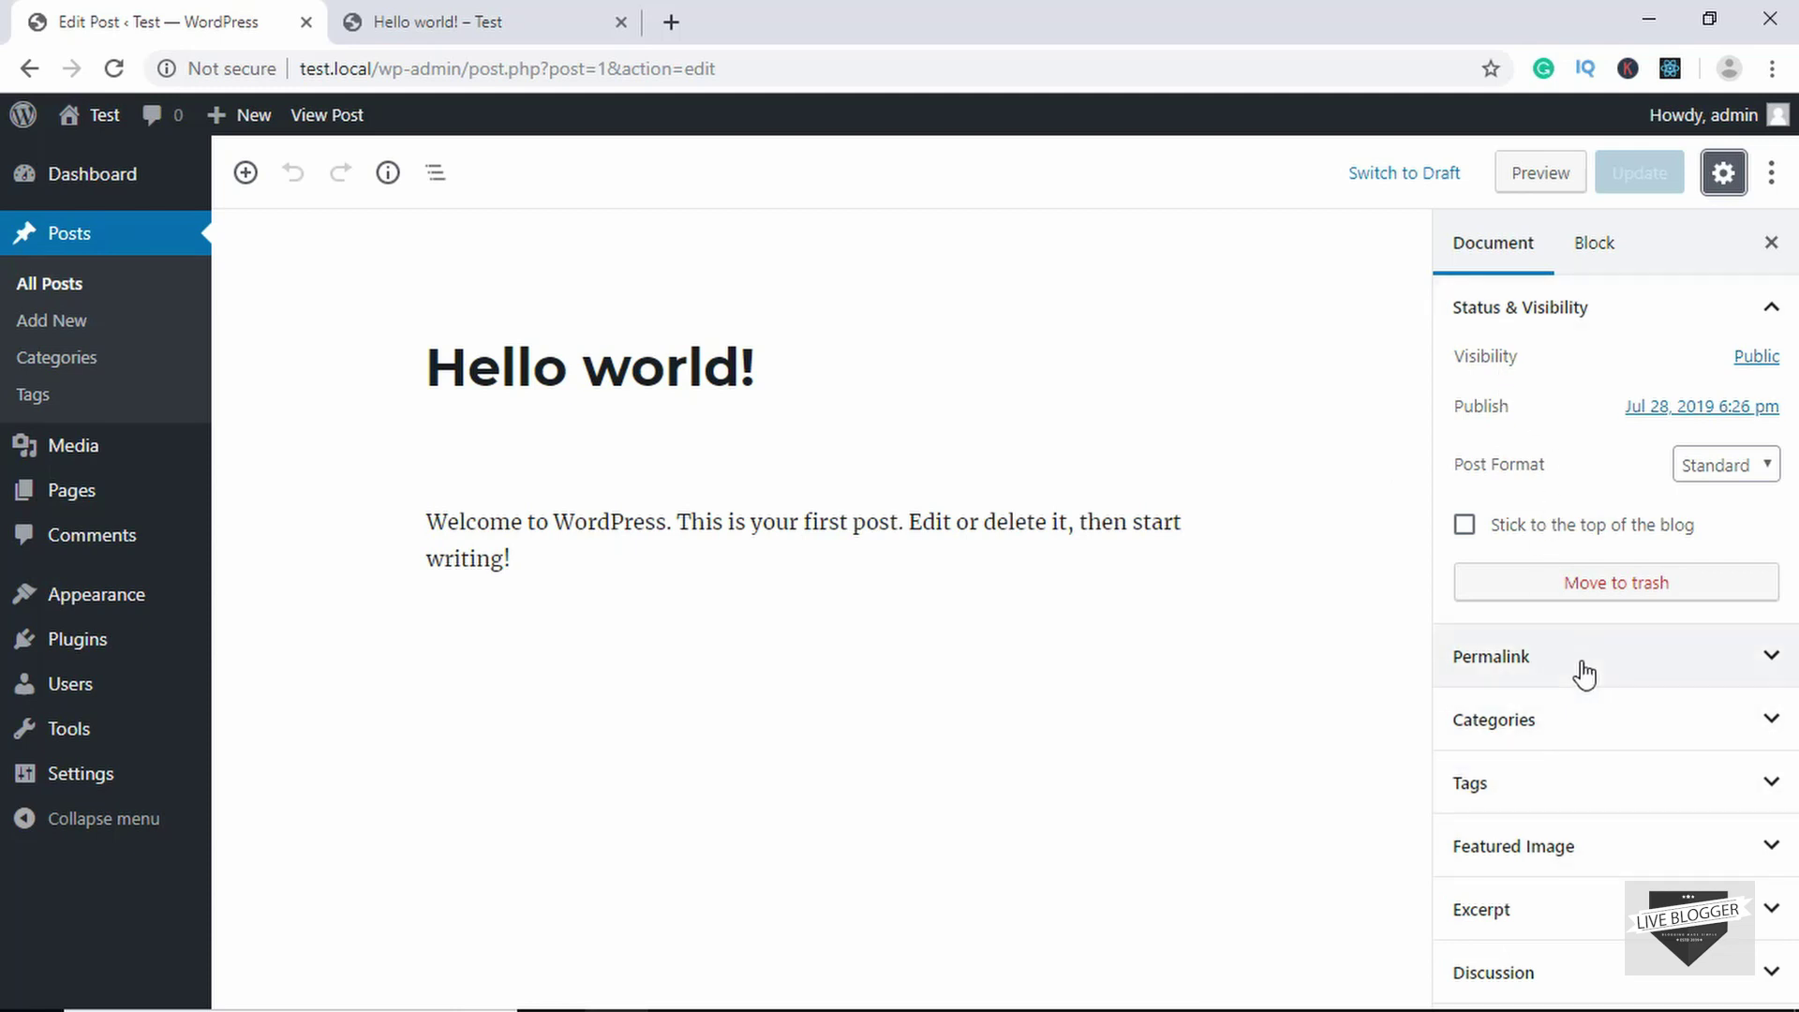
- Uncheck Allow Comments and Allow Pingbacks & Trackbacks under Discussion, then update the post
left_click(1725, 187)
left_click(1724, 187)
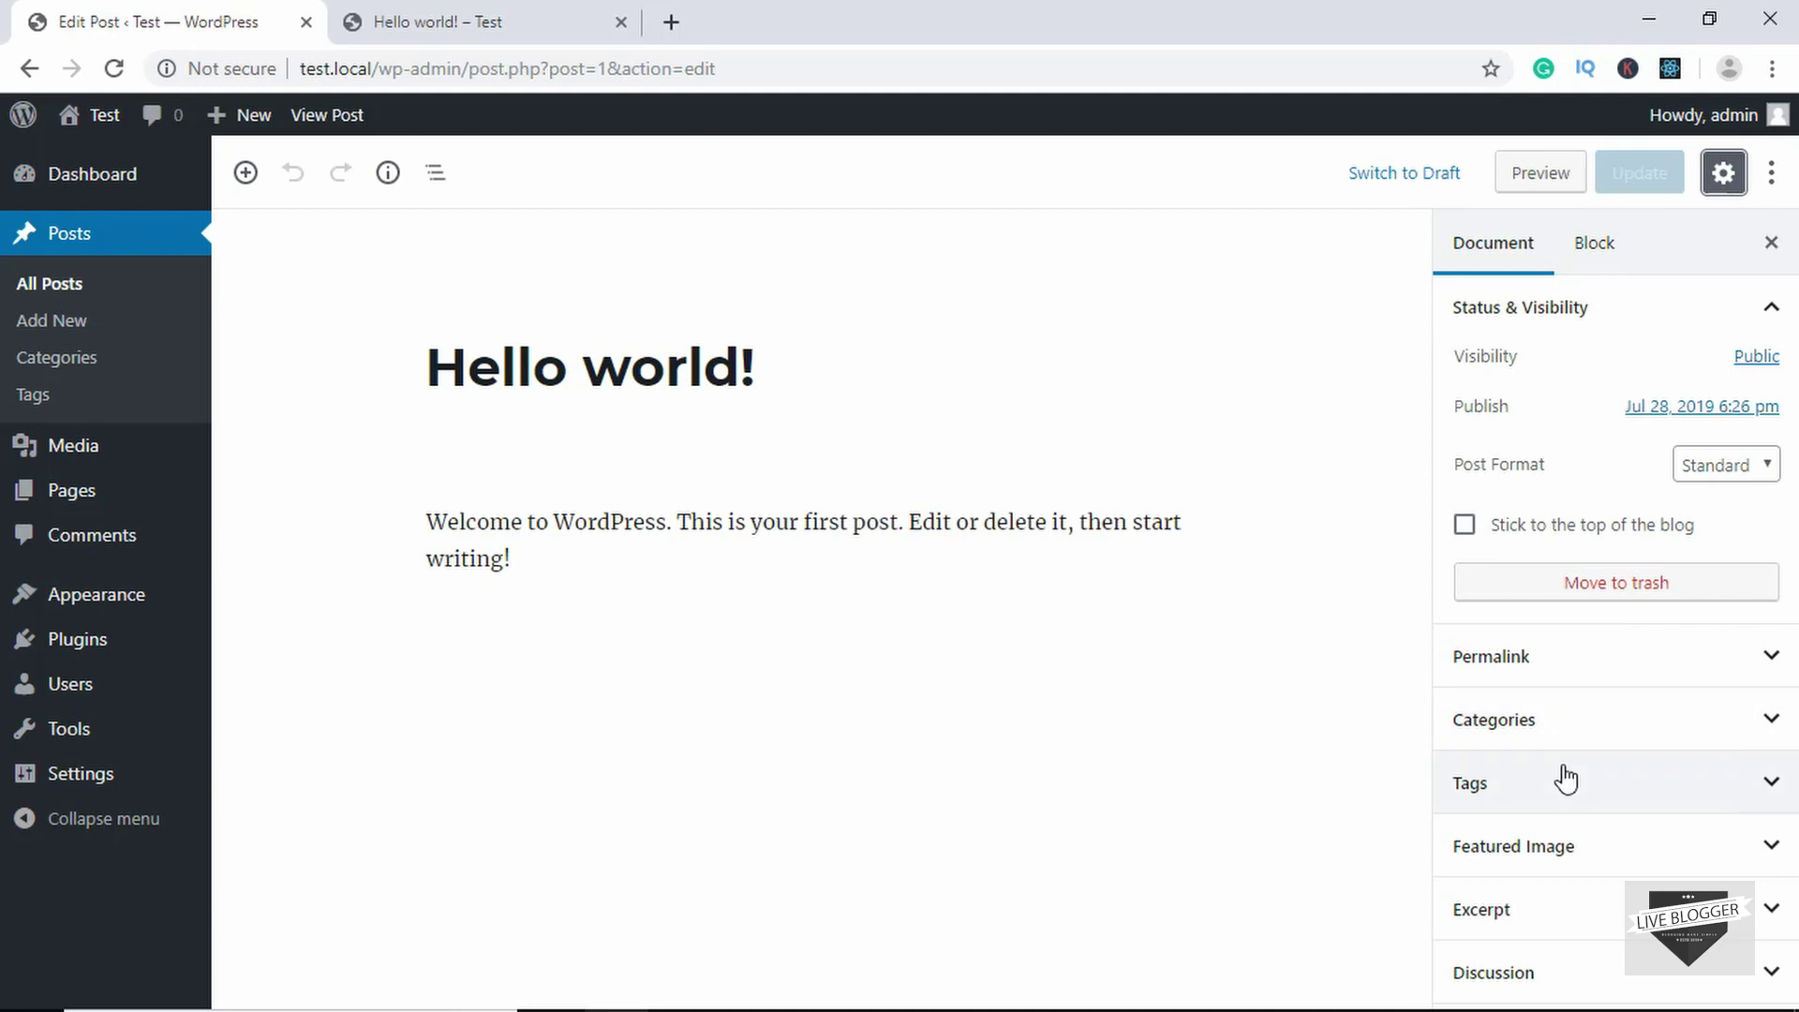
left_click(1533, 979)
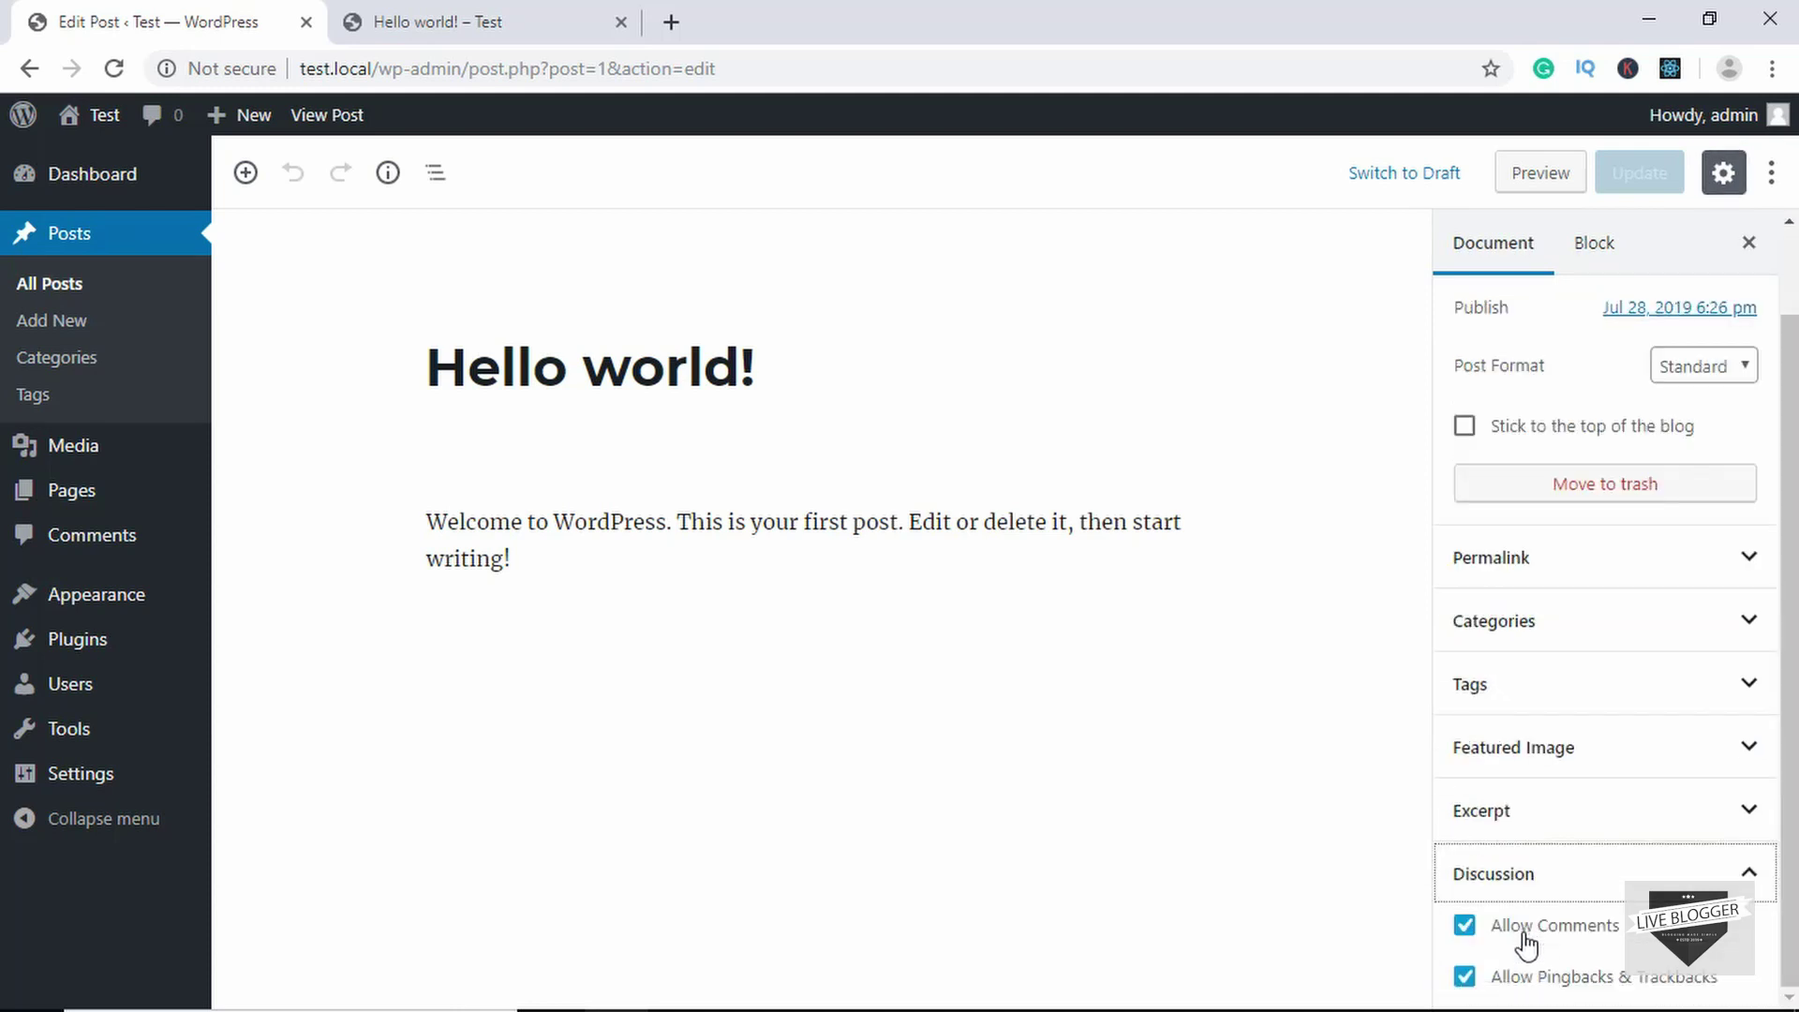
left_click(1486, 927)
left_click(1467, 933)
left_click(1465, 927)
left_click(1465, 975)
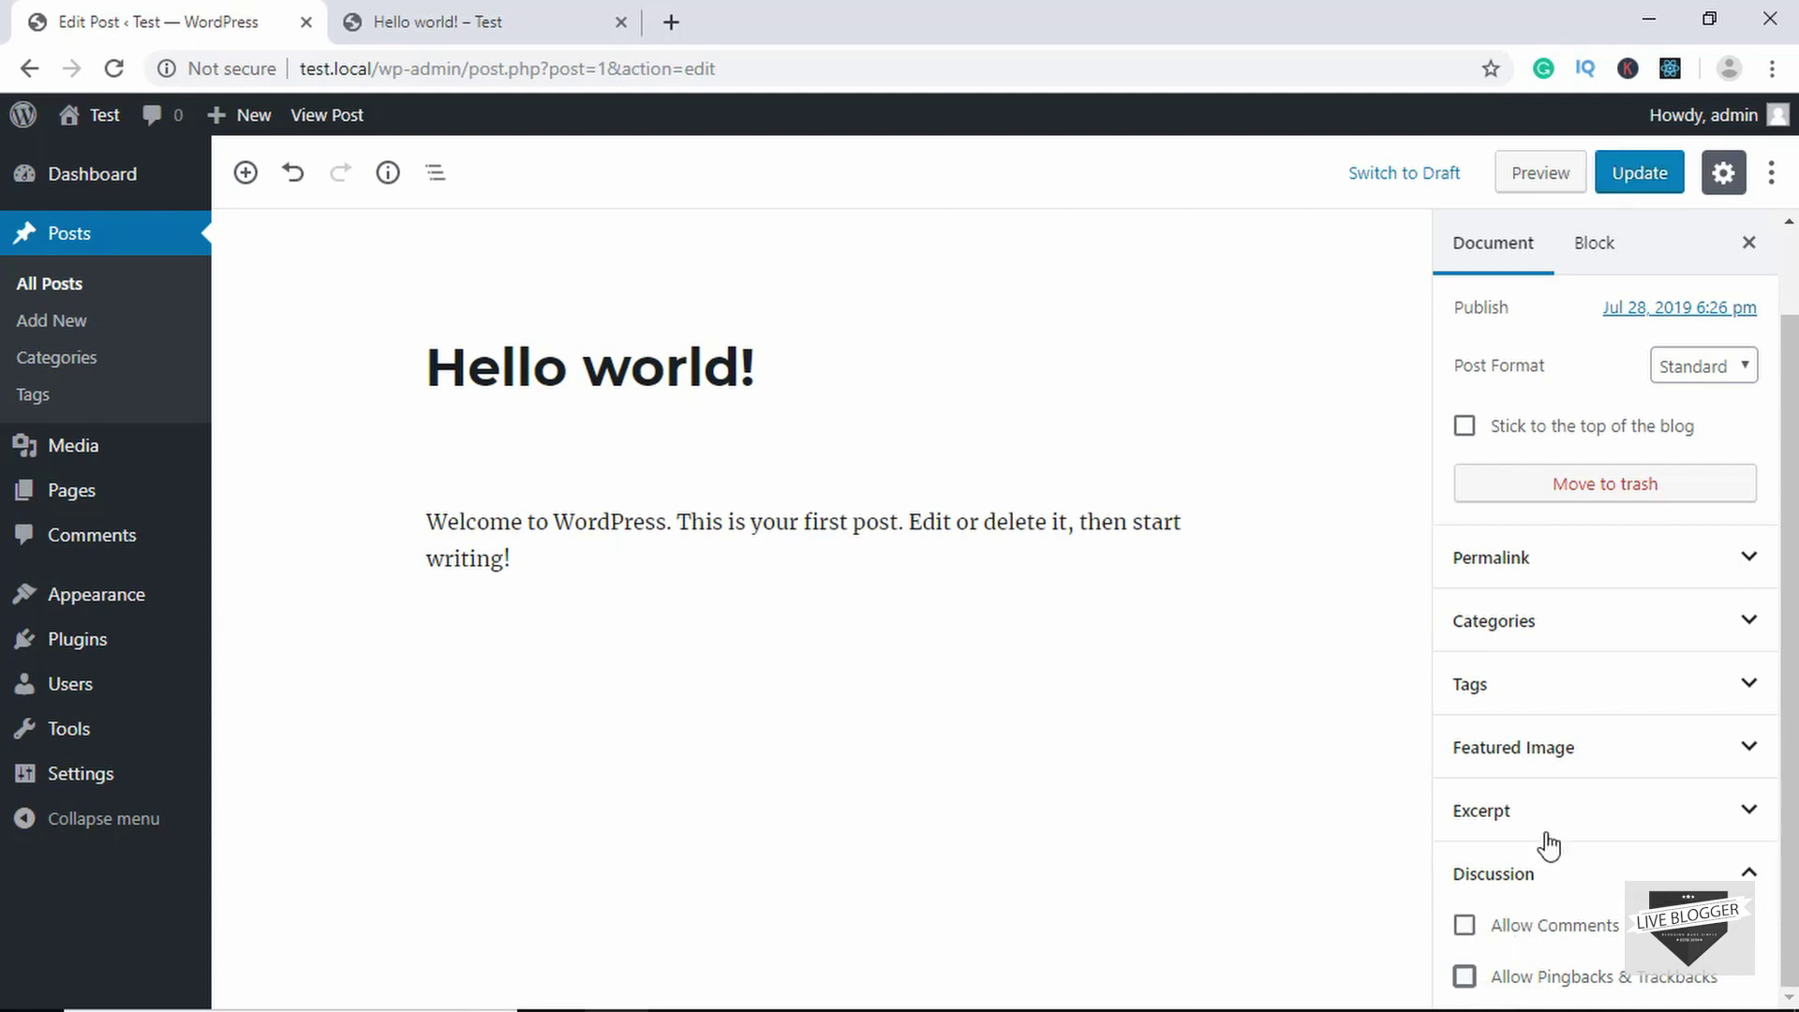
left_click(1639, 172)
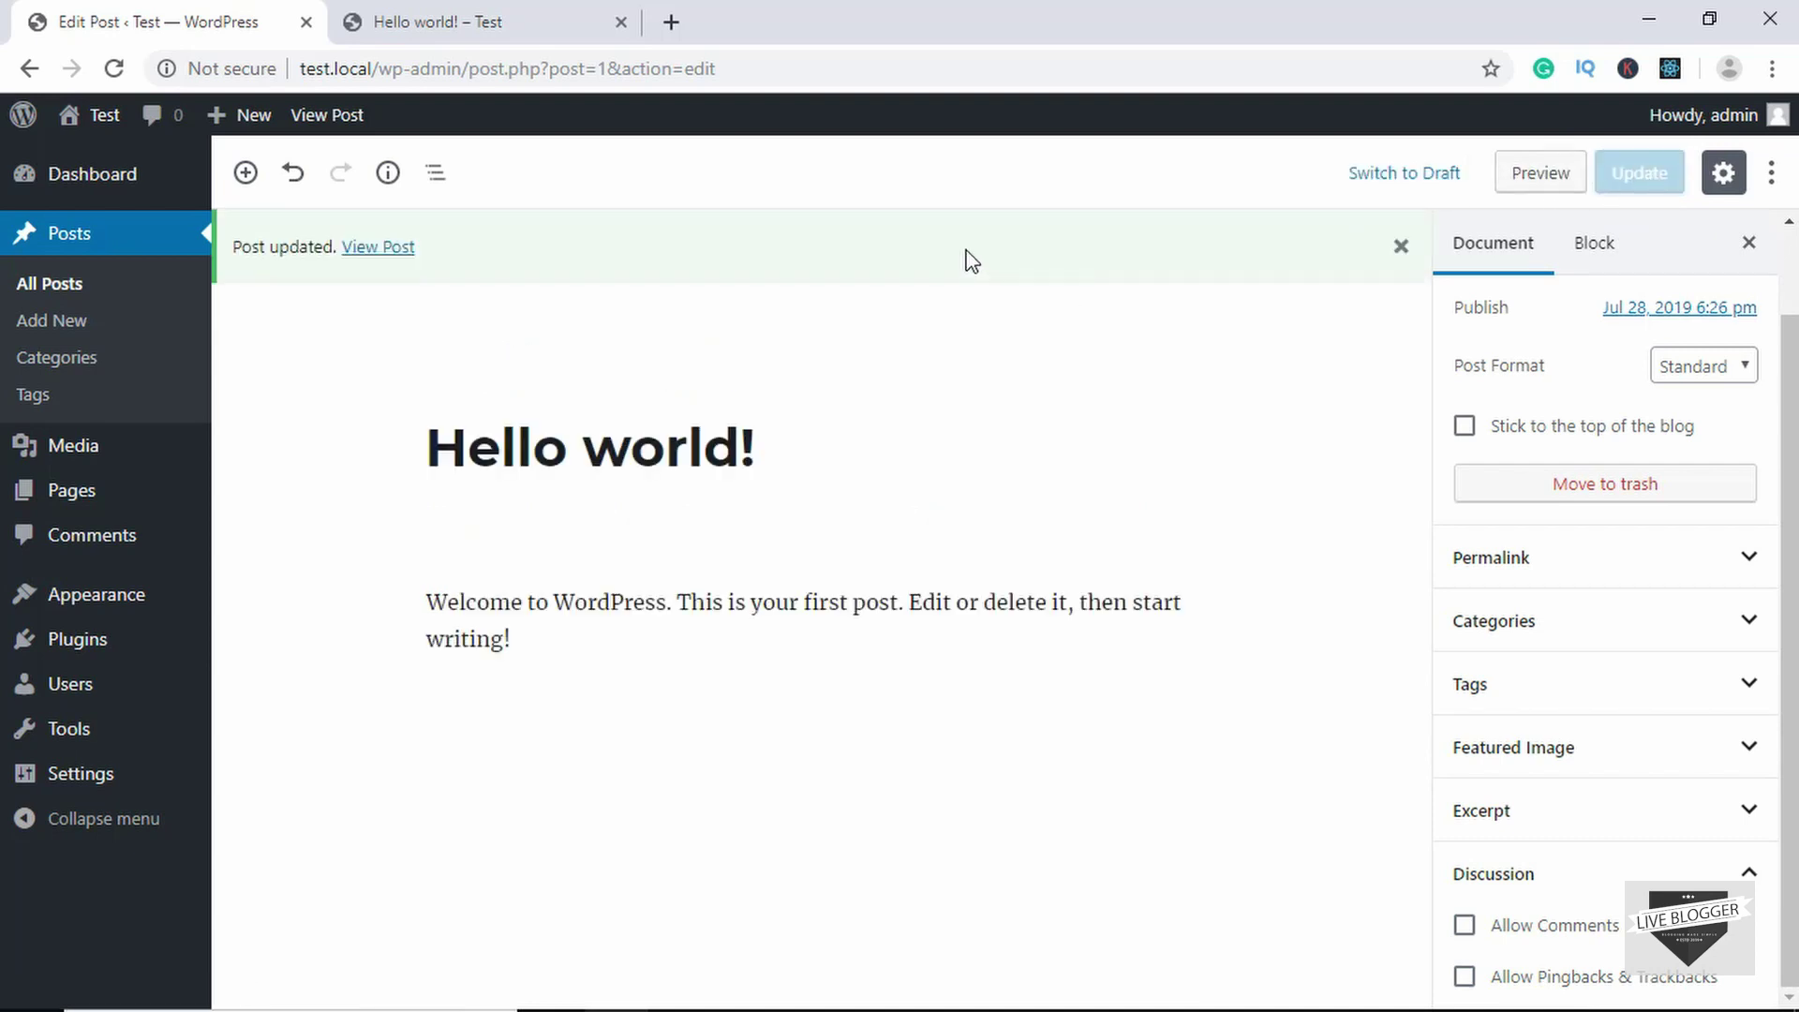
- Reload the live Hello world! post and confirm it shows 'Comments are closed.'
left_click(487, 11)
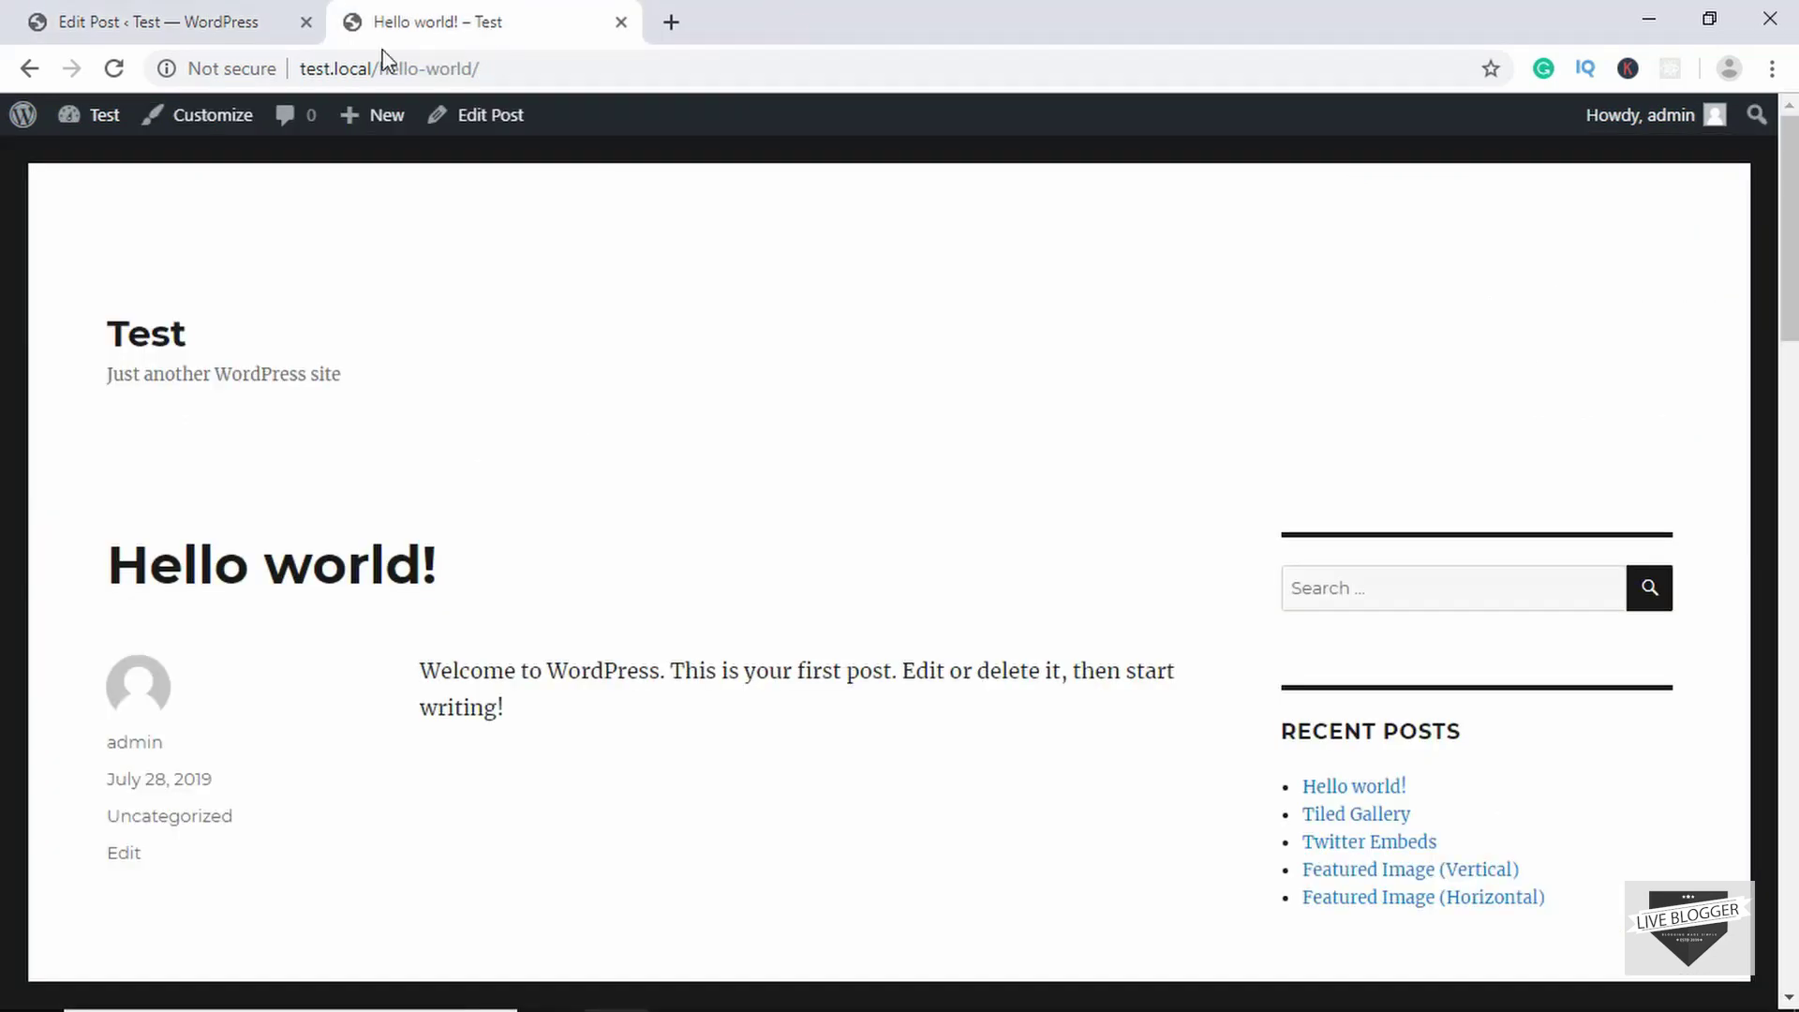
left_click(112, 69)
scroll(475, 450, "down", 12)
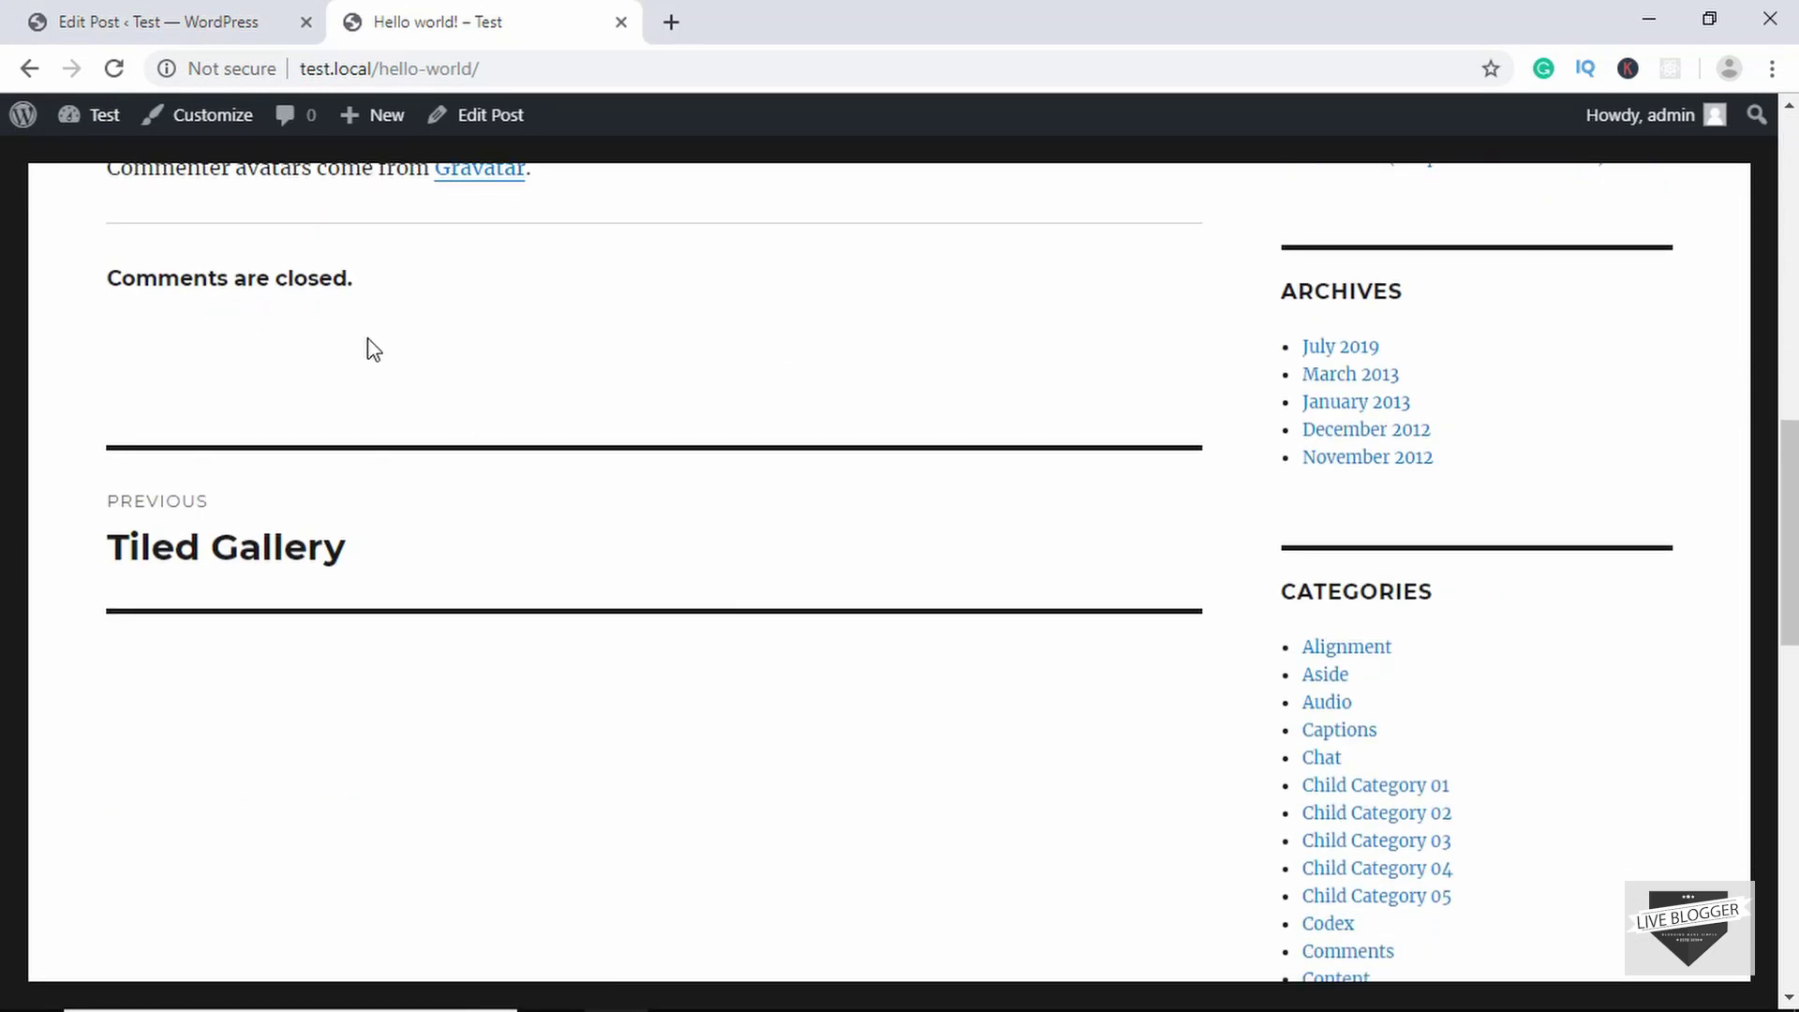
scroll(610, 431, "up", 12)
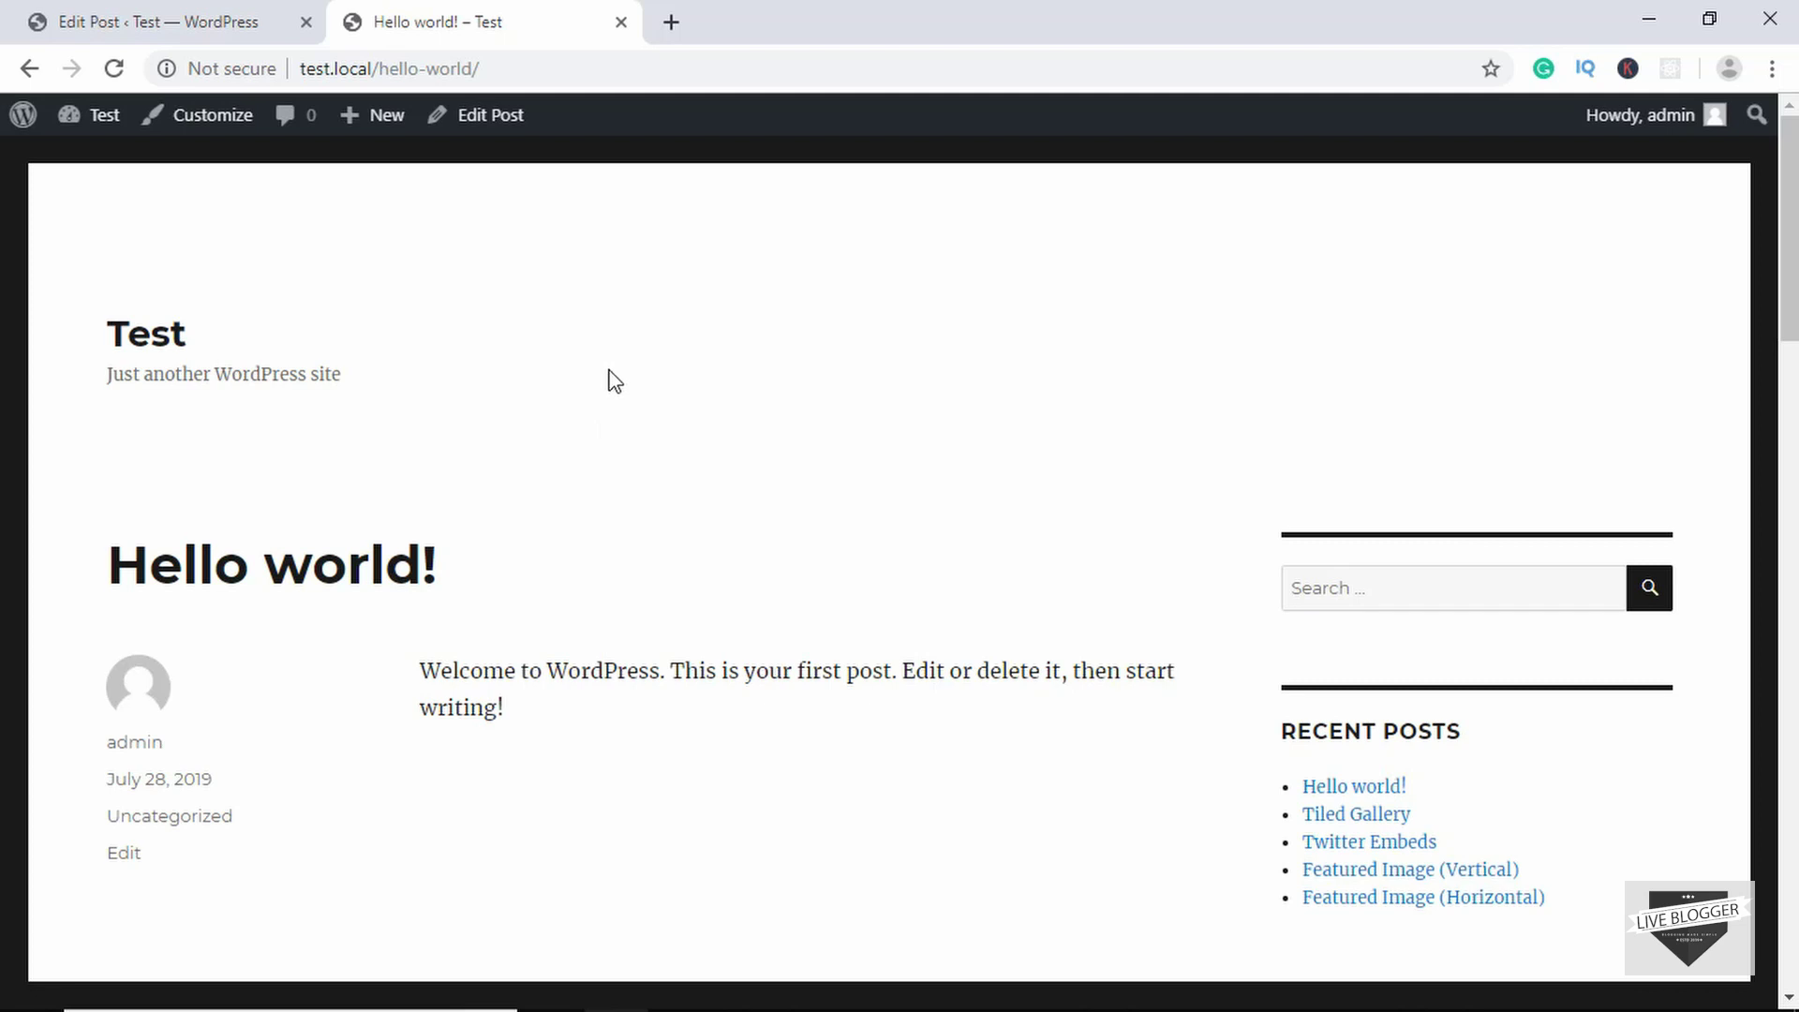
- Go to the admin Posts list and select all posts
left_click(140, 14)
mouse_move(85, 506)
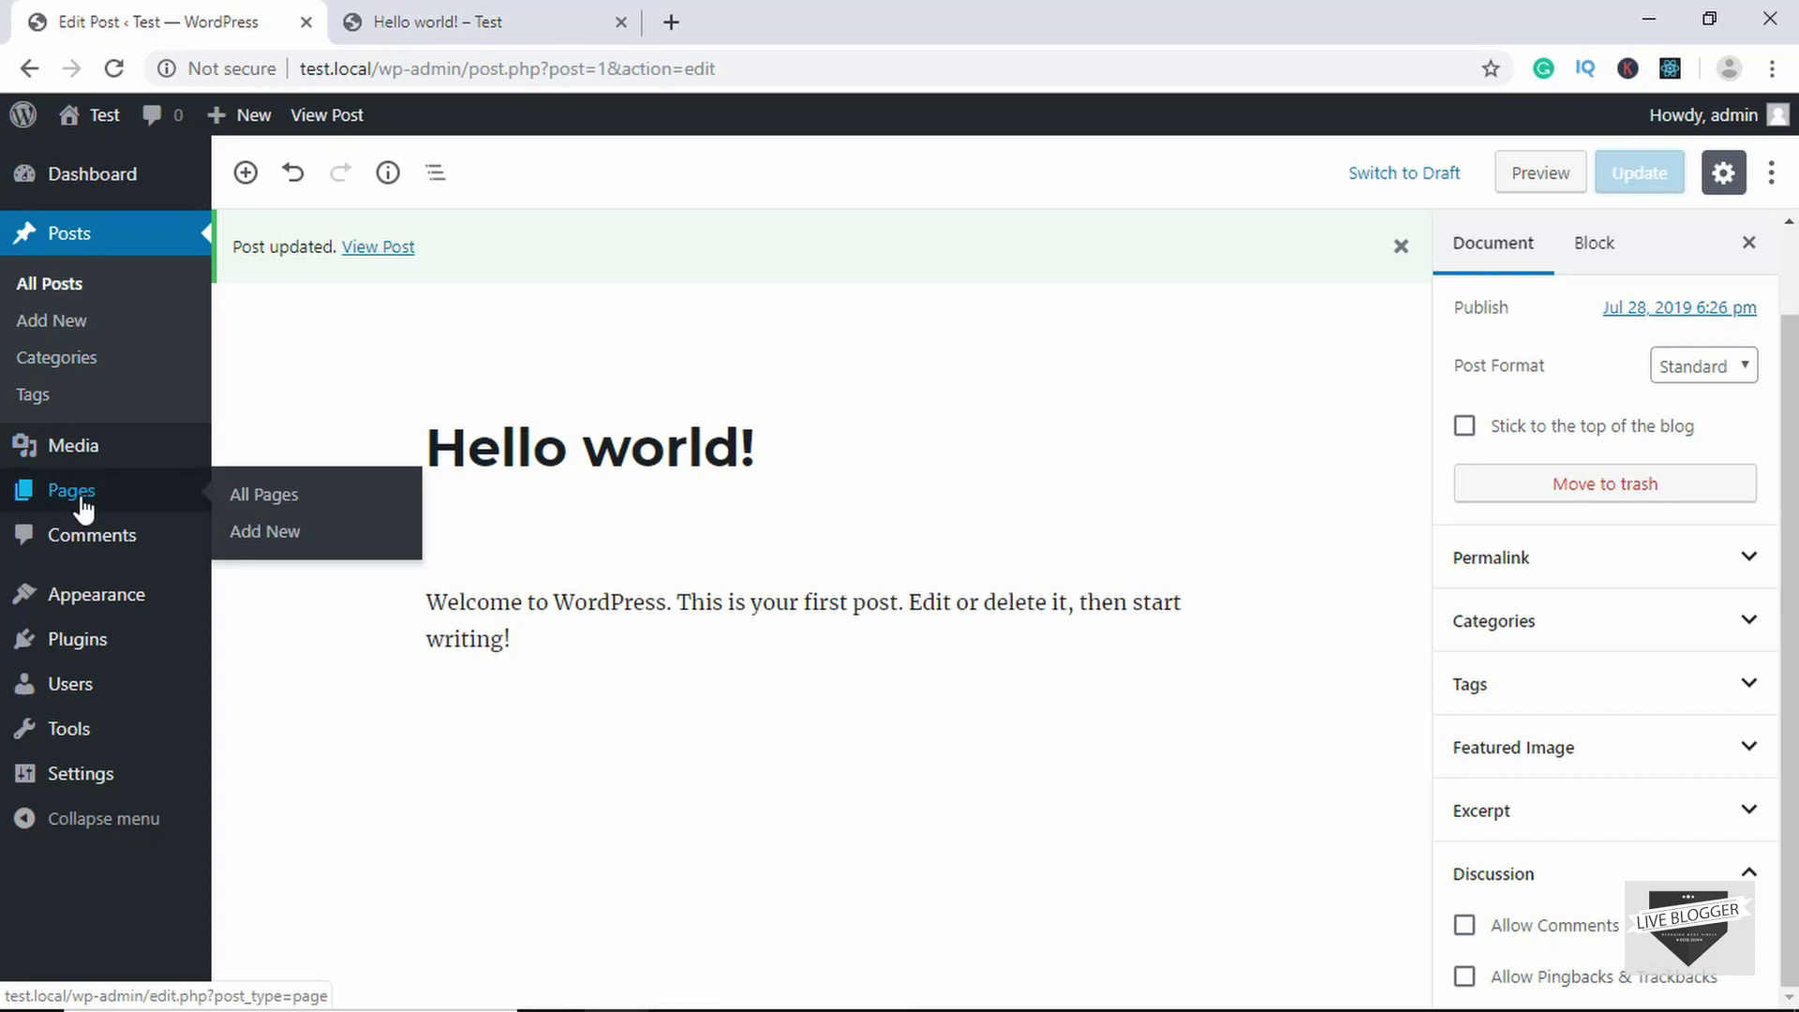
left_click(78, 292)
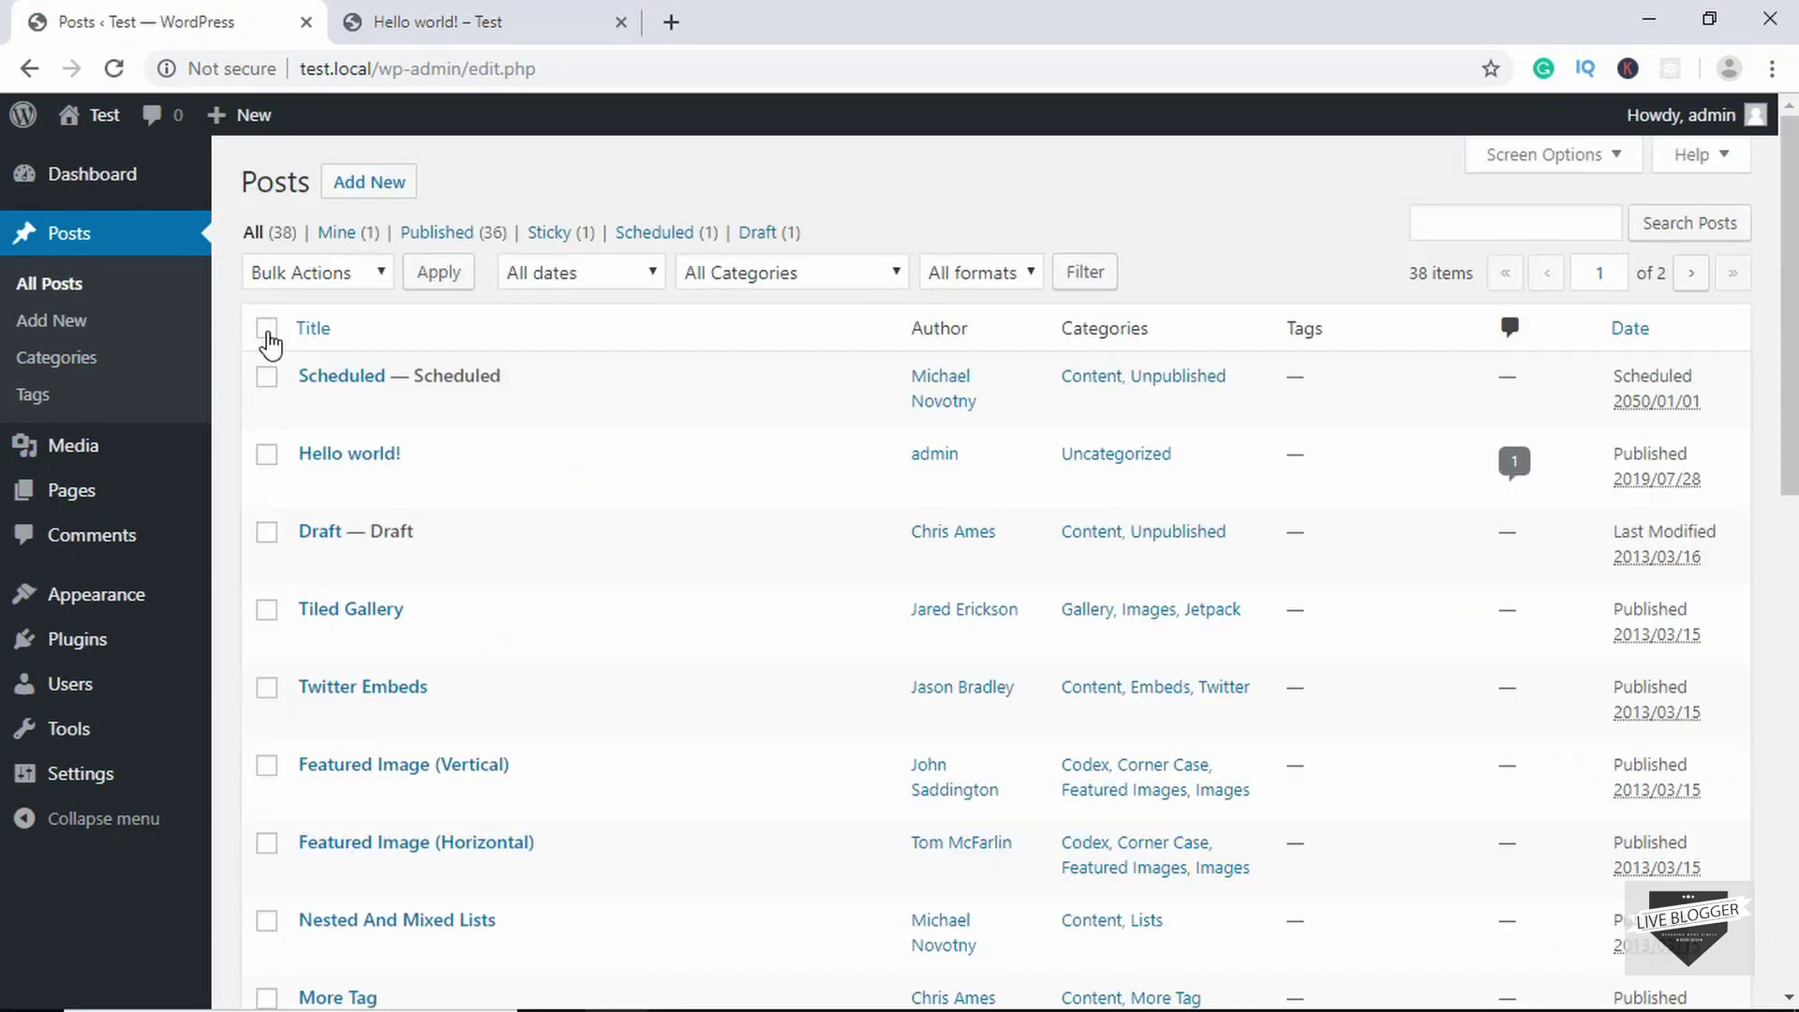
left_click(267, 328)
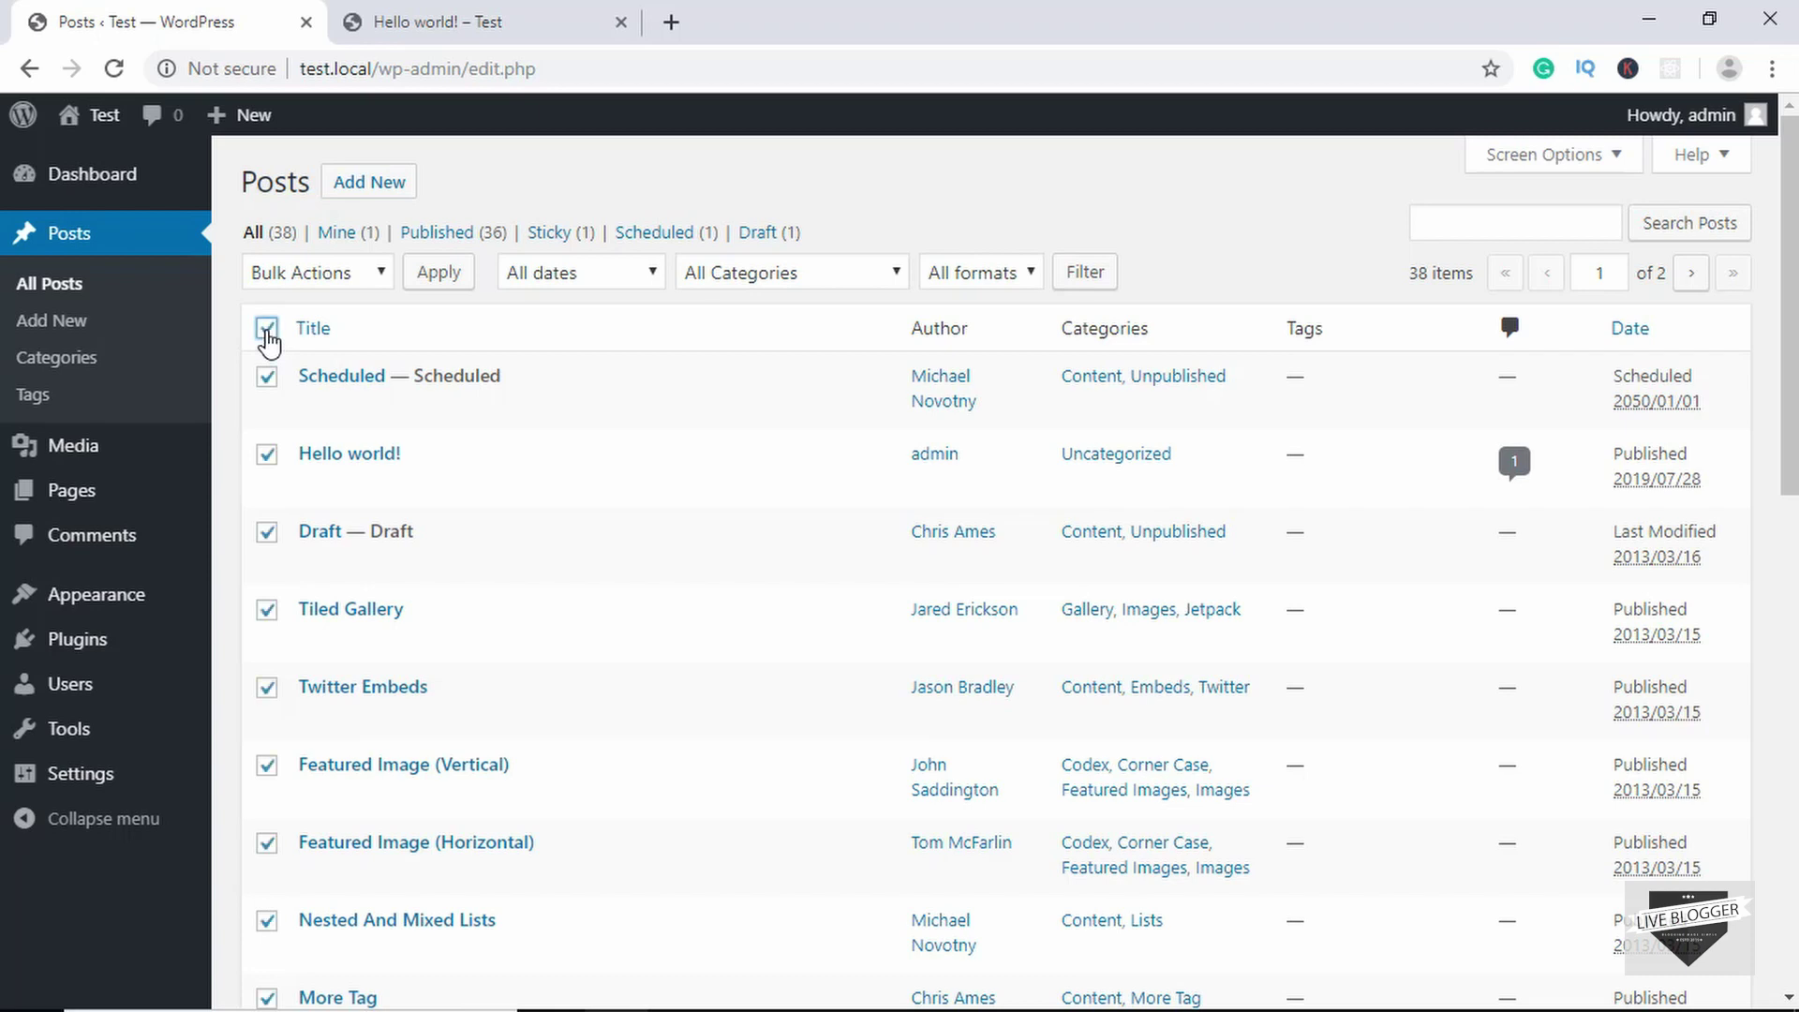
- Bulk edit the selected posts with Comments set to 'Do not allow', then view Hello world!
left_click(379, 276)
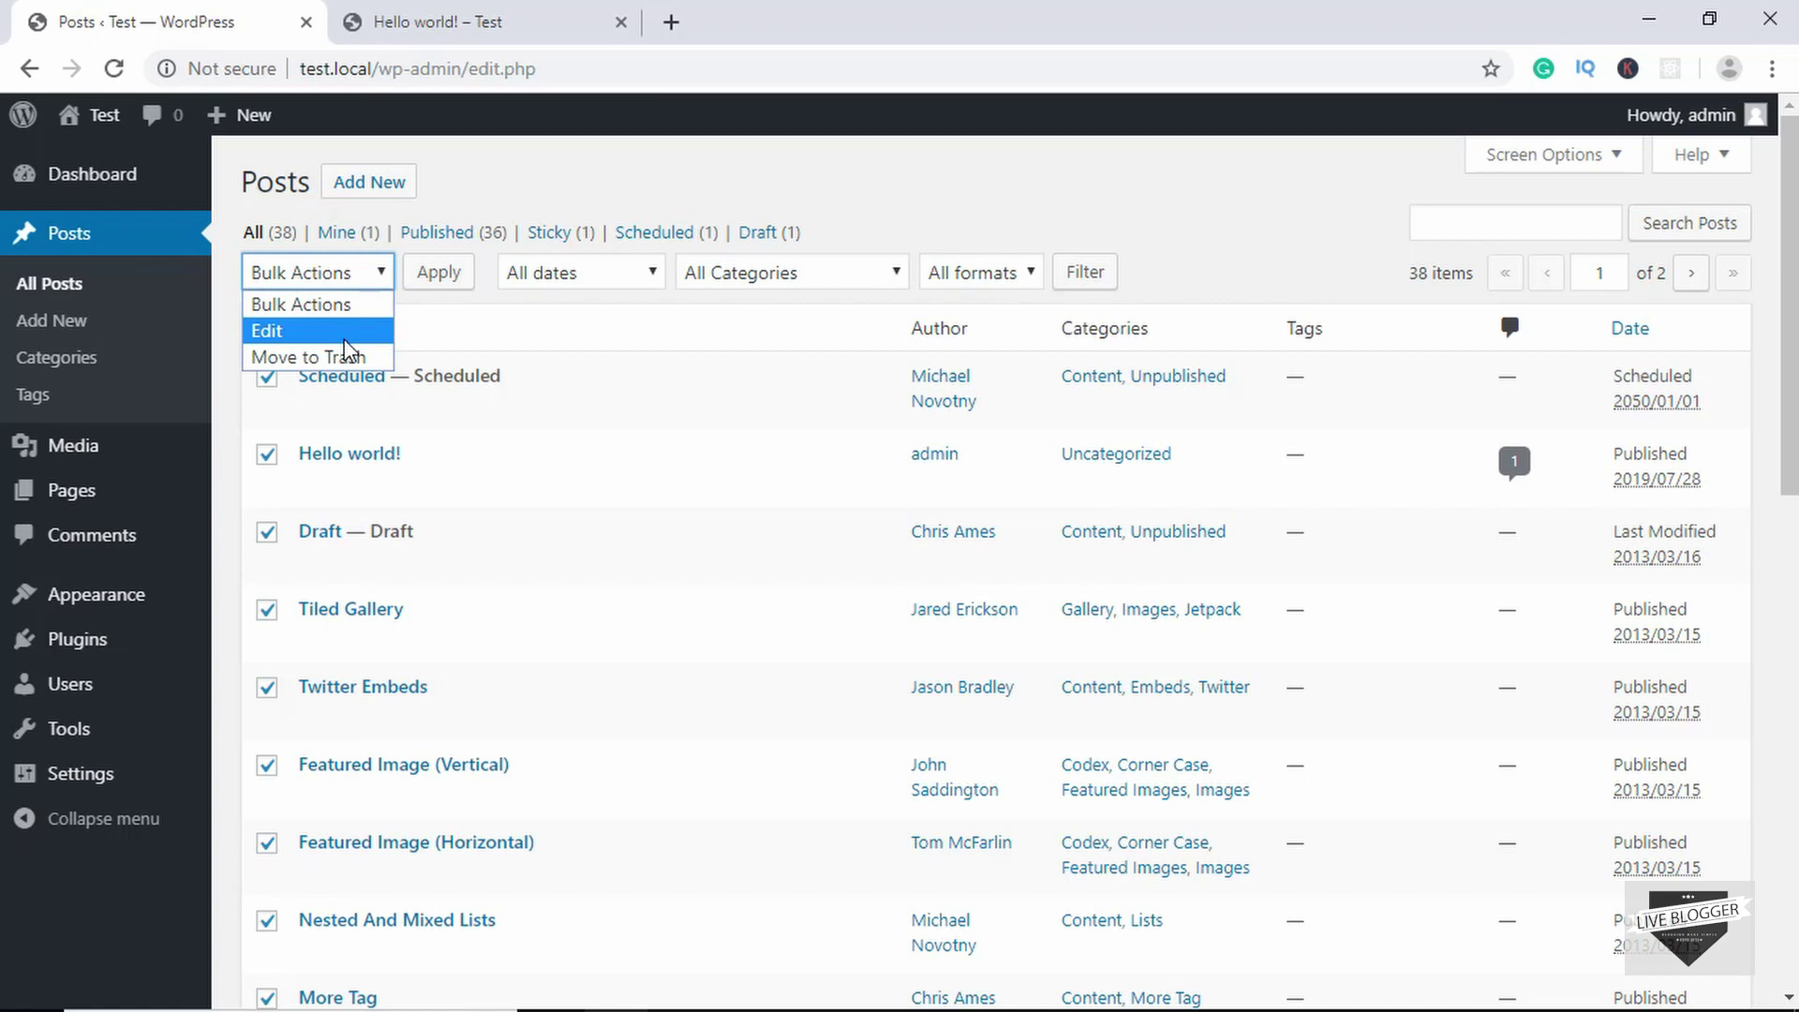
left_click(343, 337)
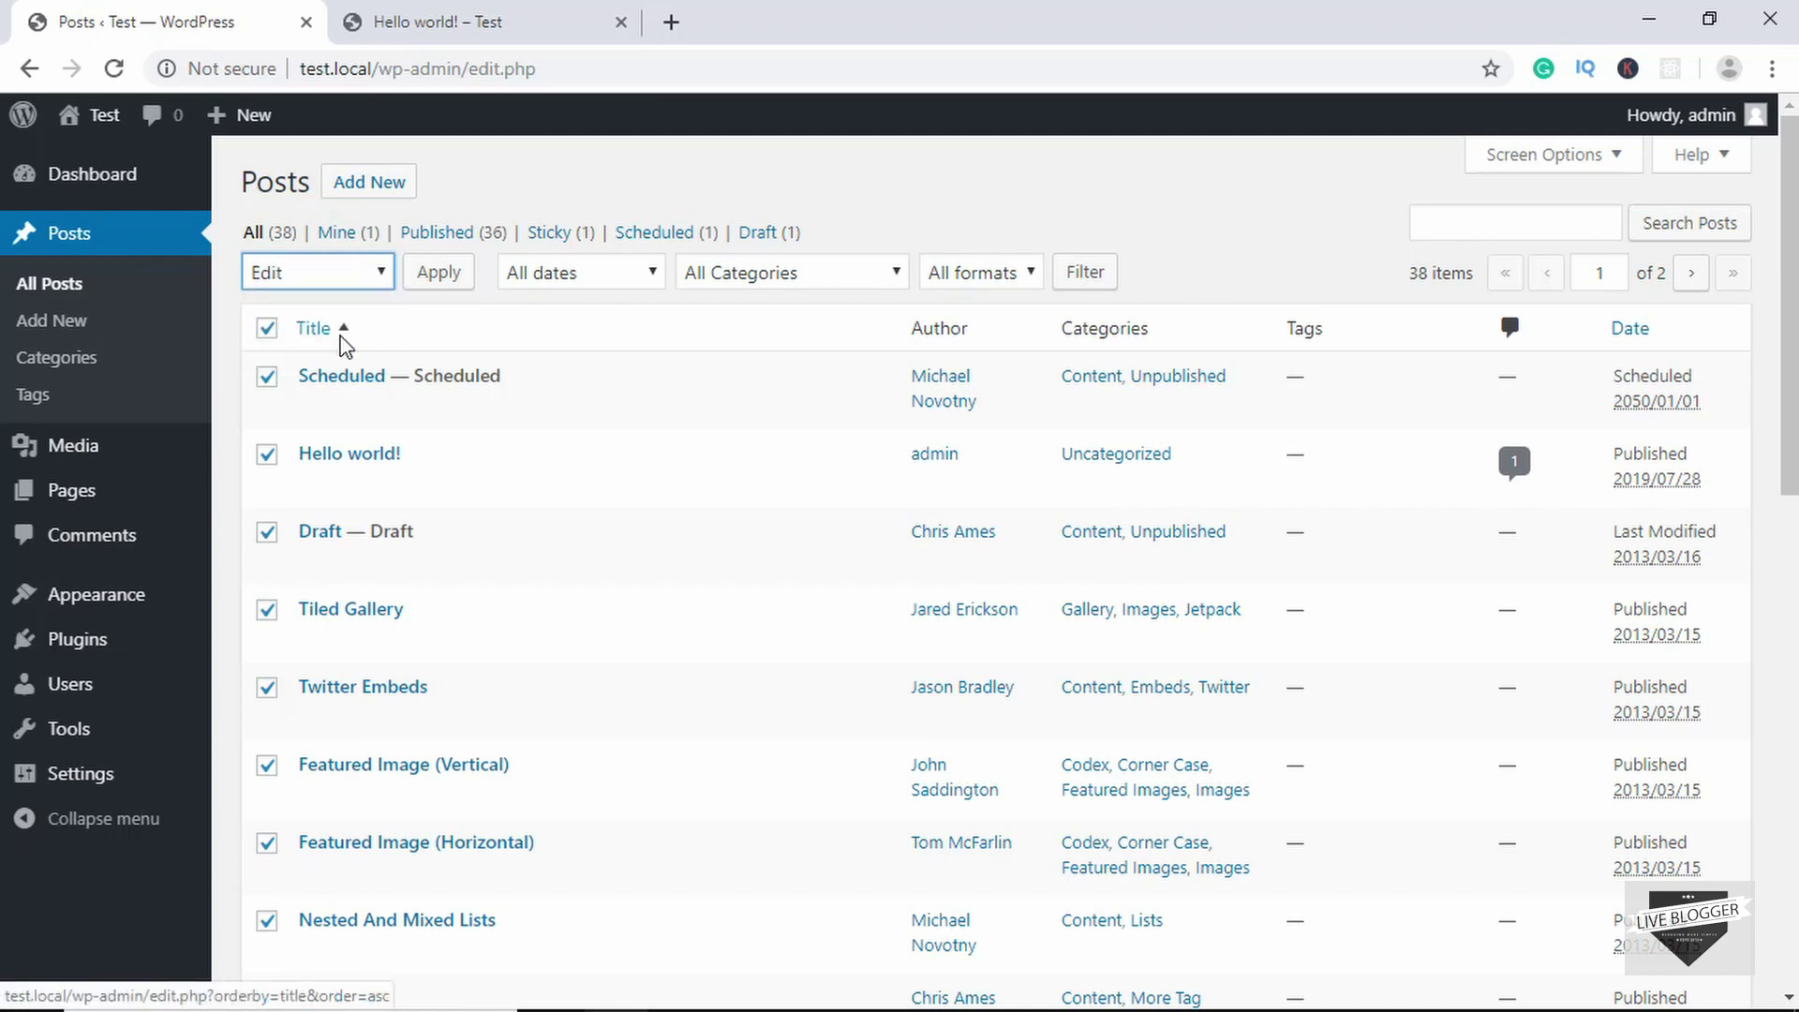
left_click(438, 273)
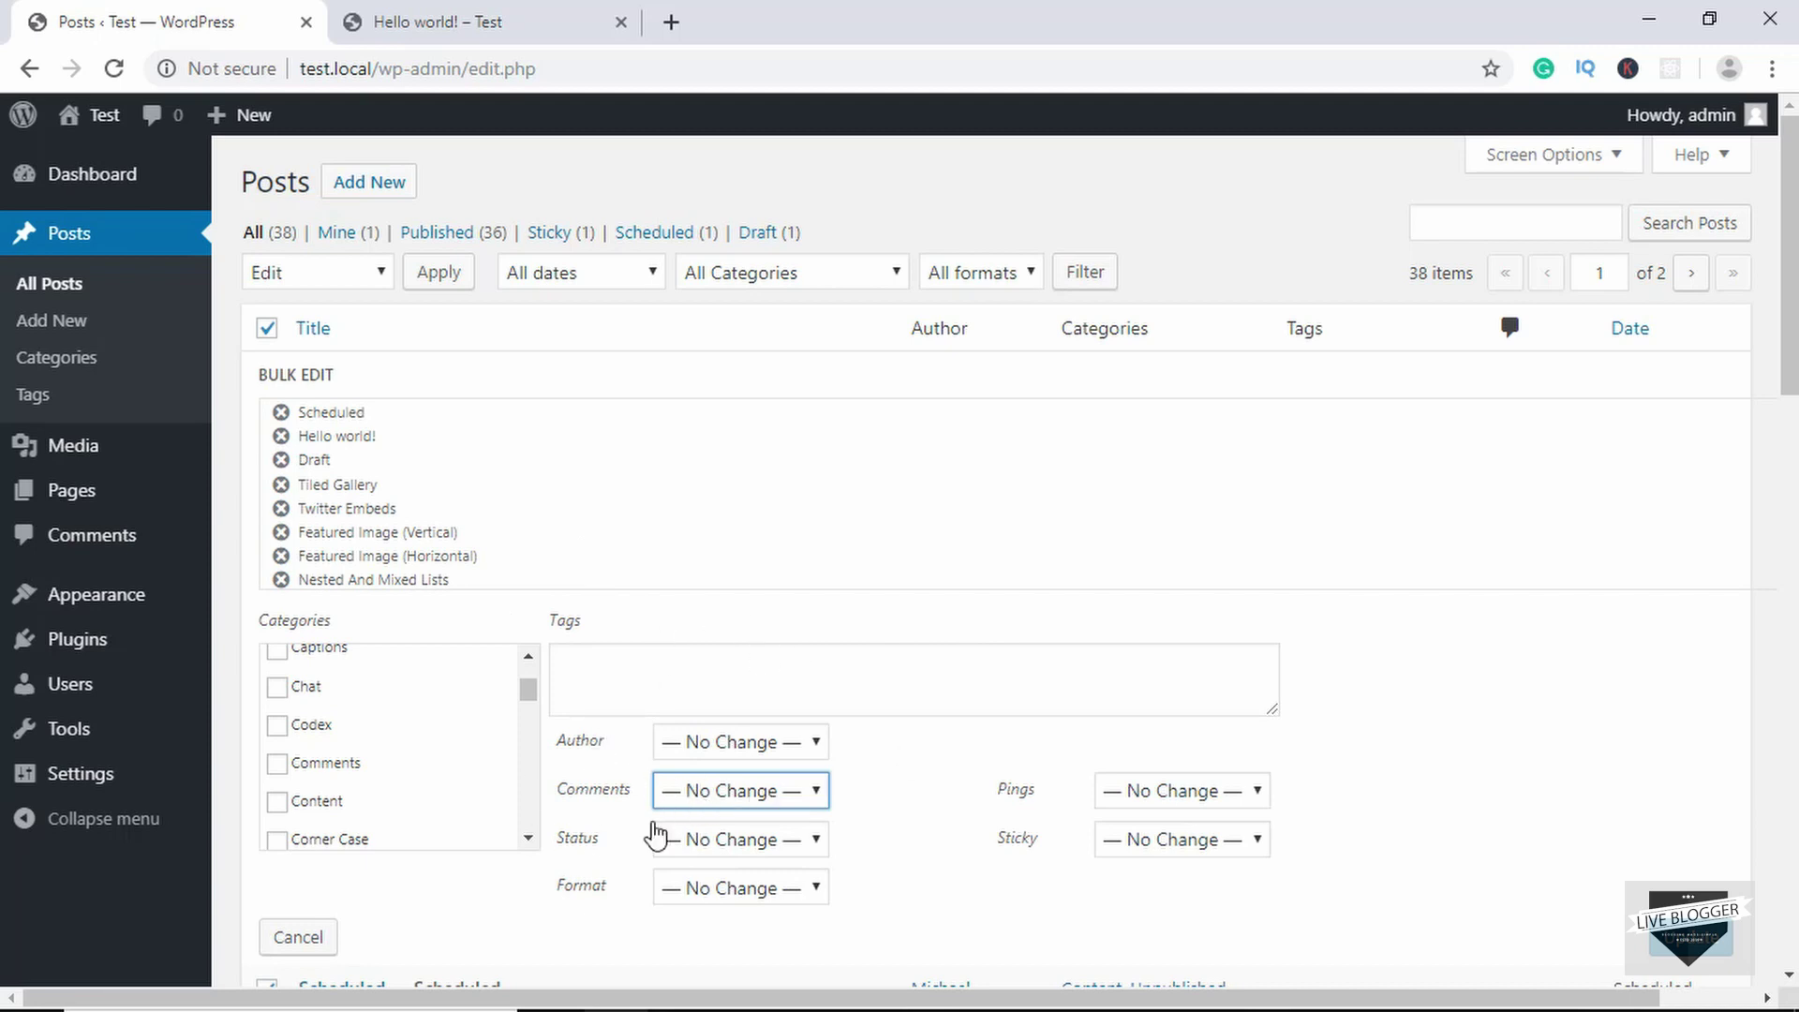
left_click(745, 791)
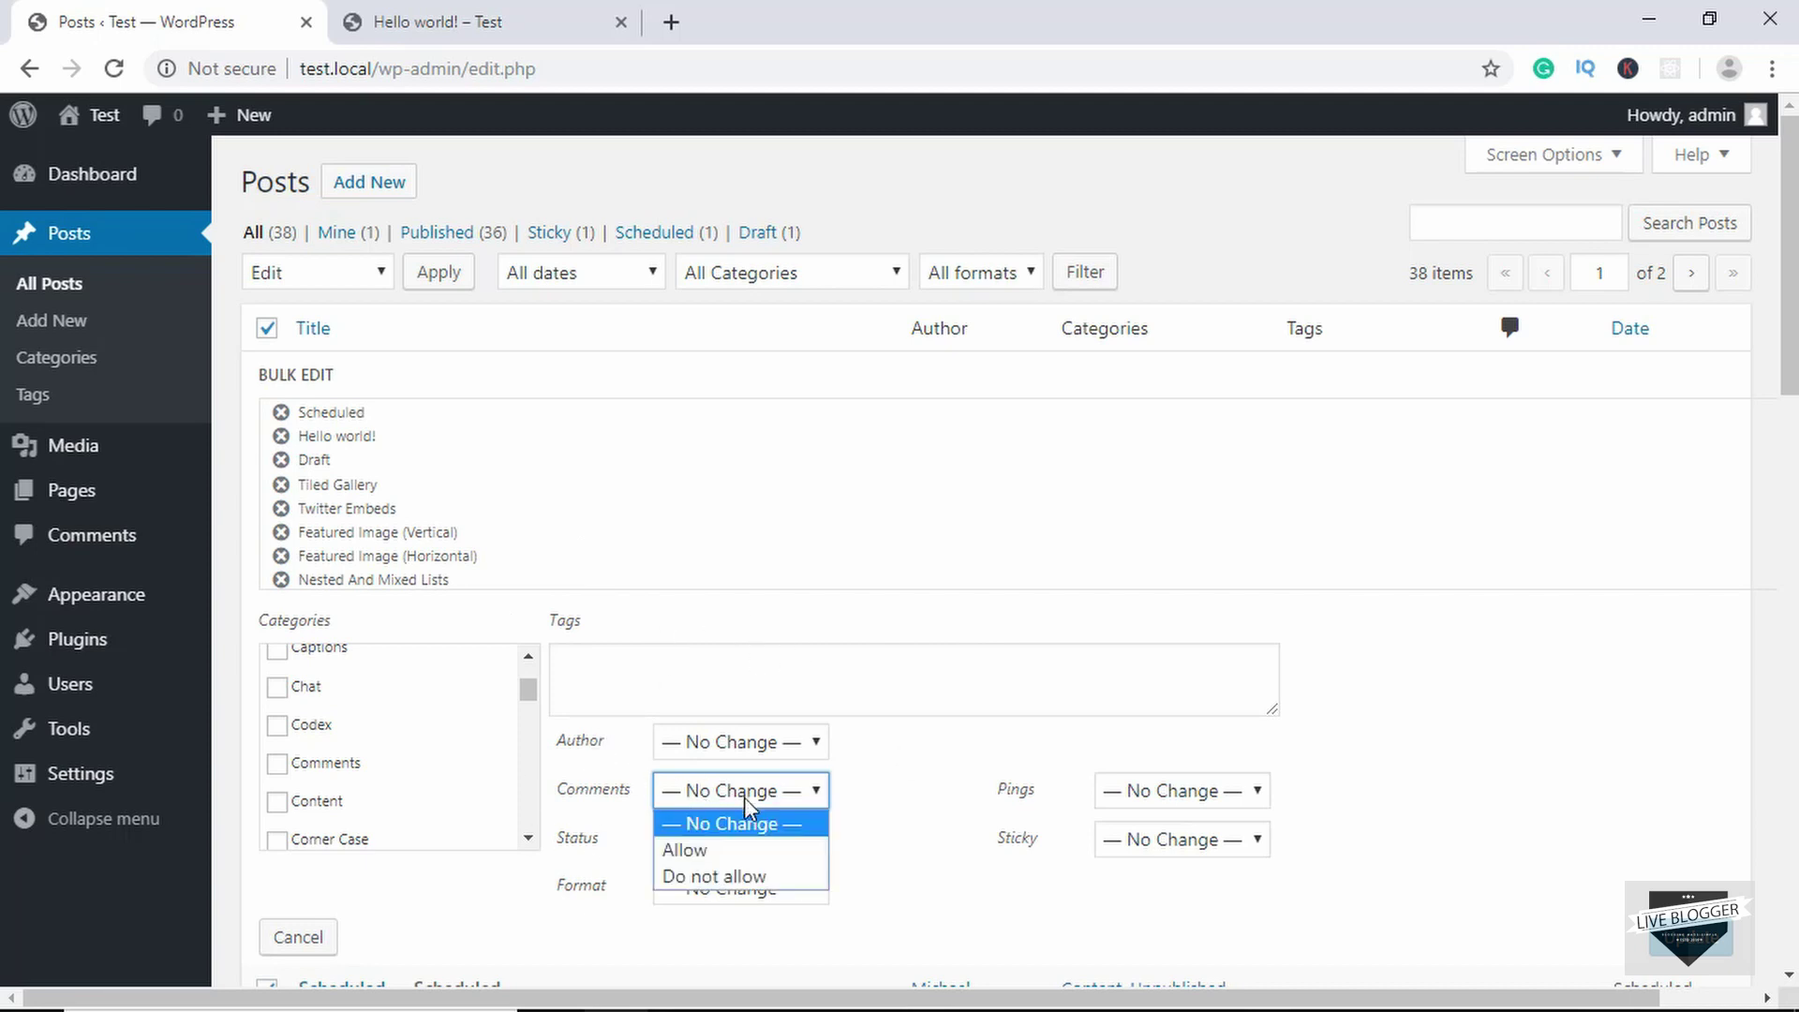
left_click(748, 876)
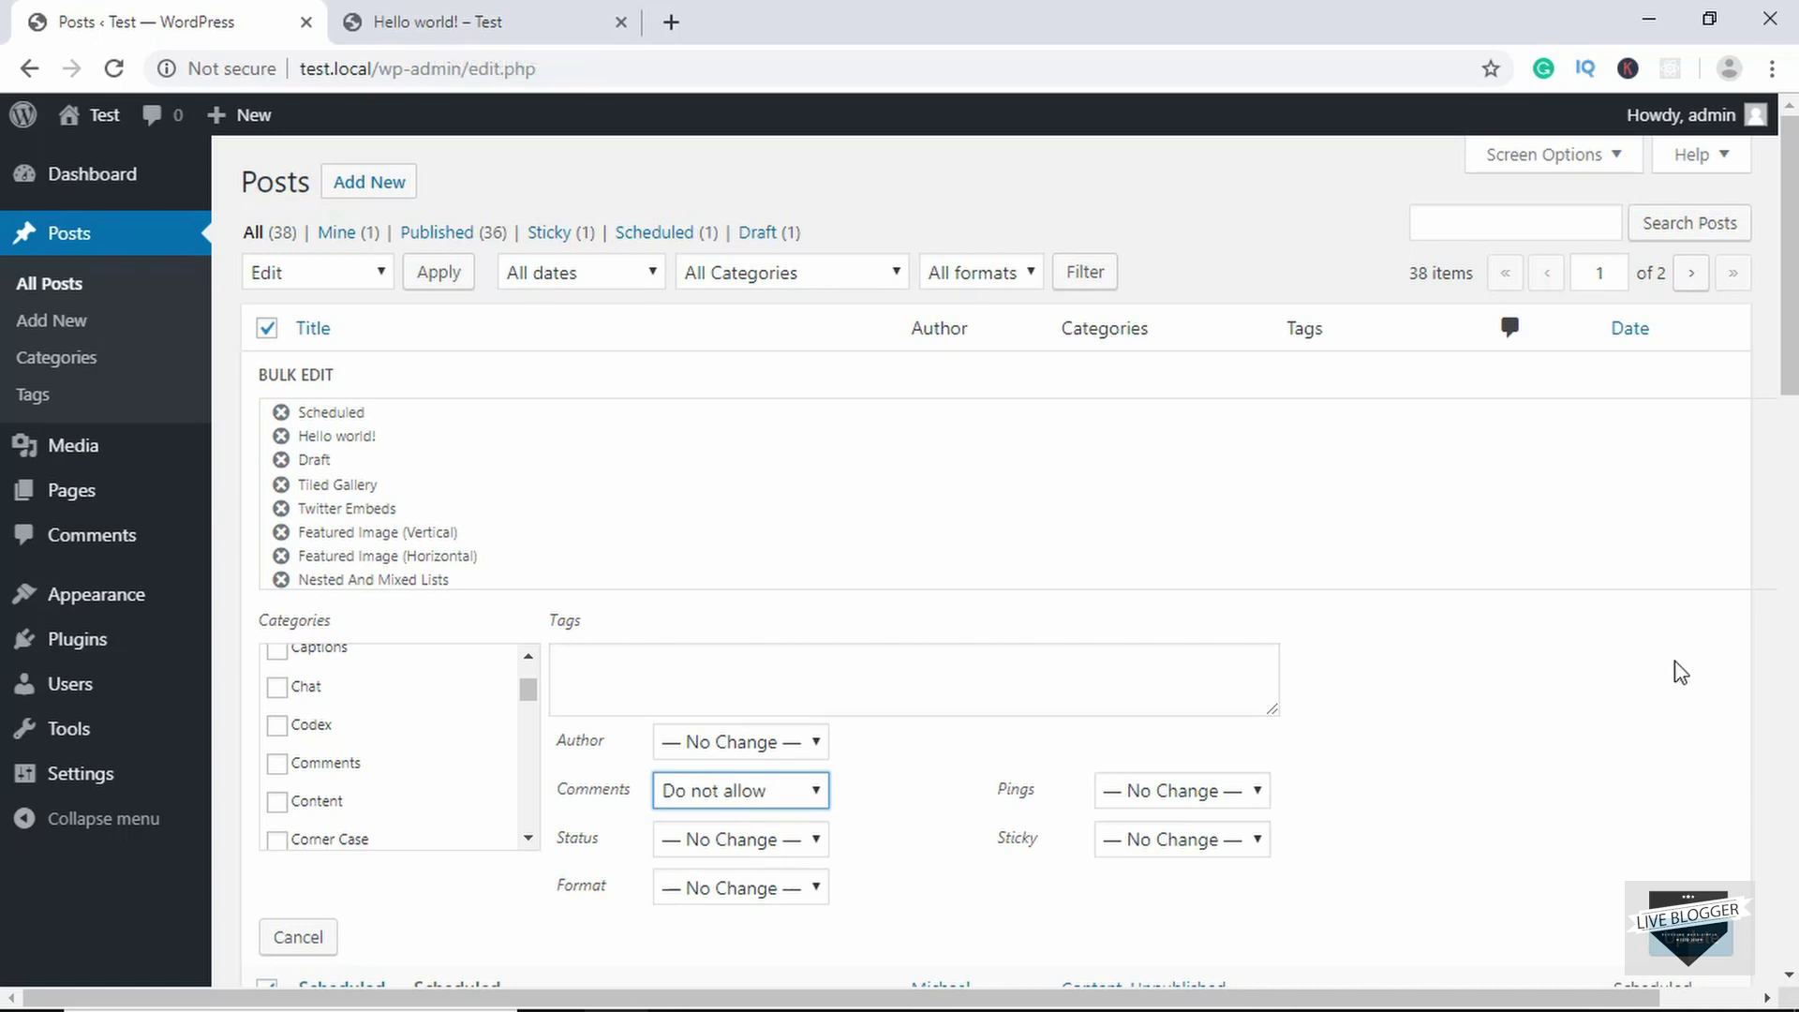
left_click(1696, 937)
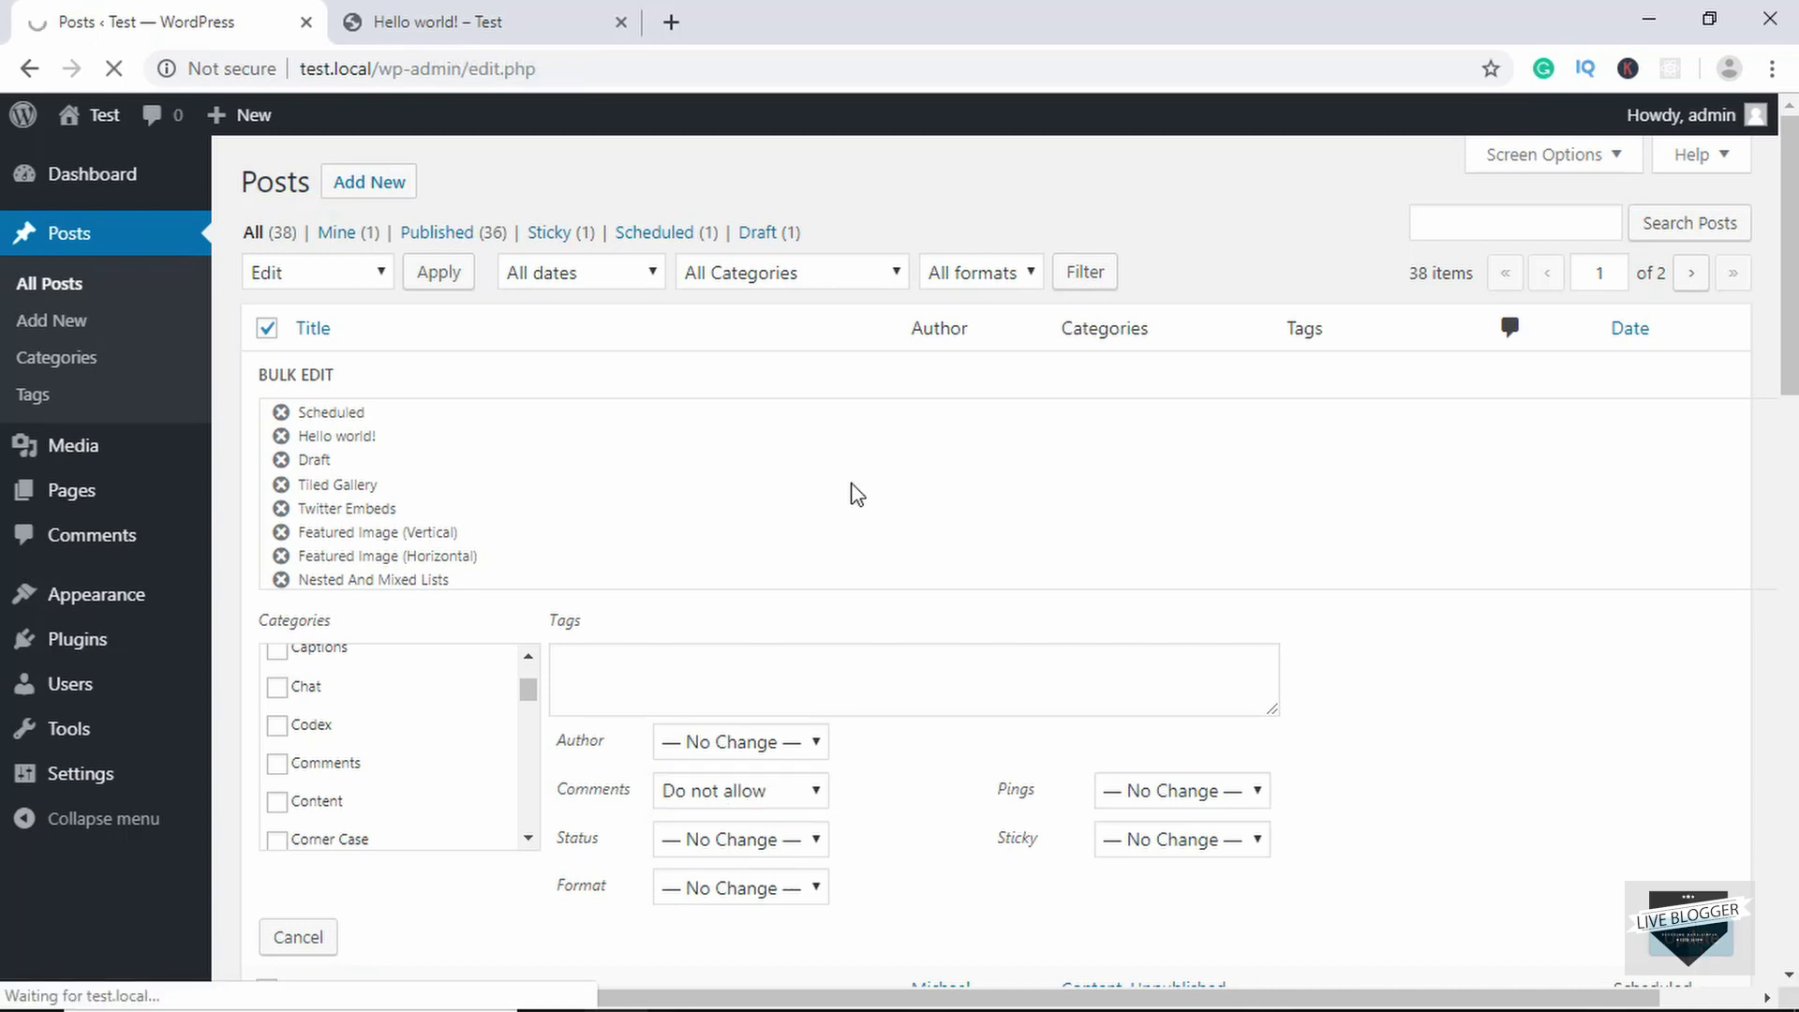
left_click(457, 13)
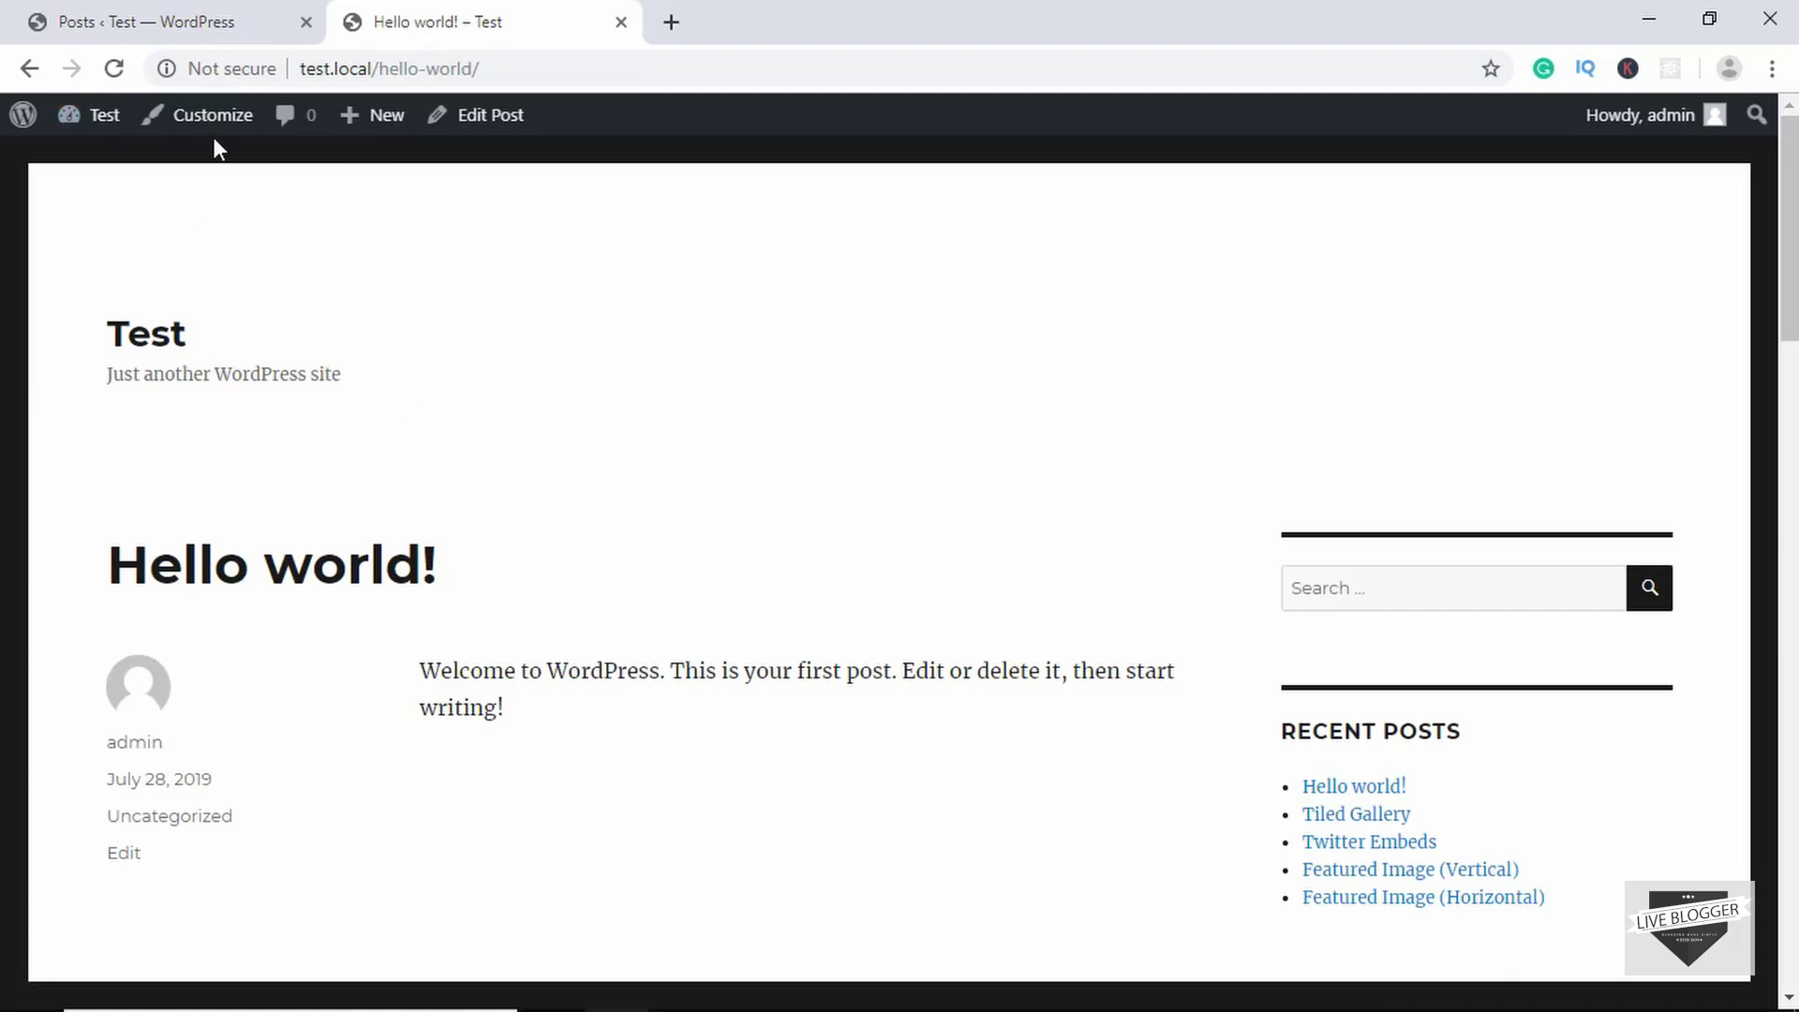
- Return to the site's home page and look over the Sticky post
left_click(29, 68)
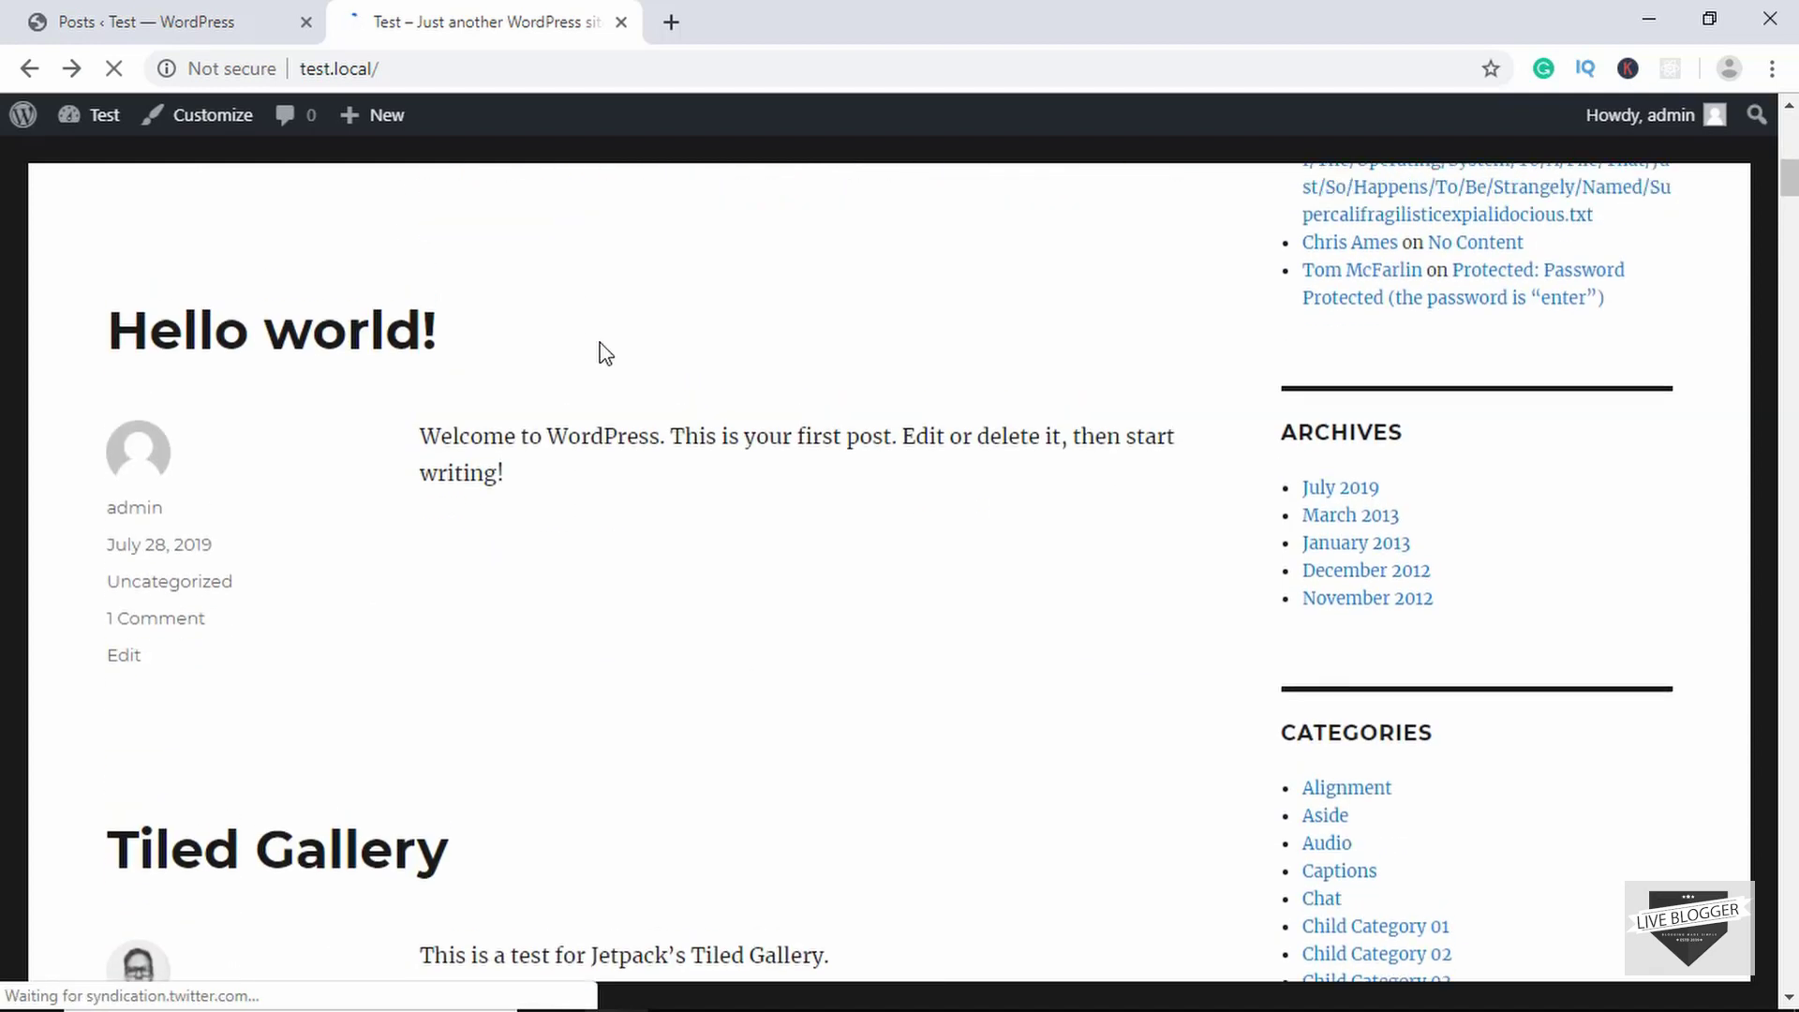
scroll(604, 354, "up", 10)
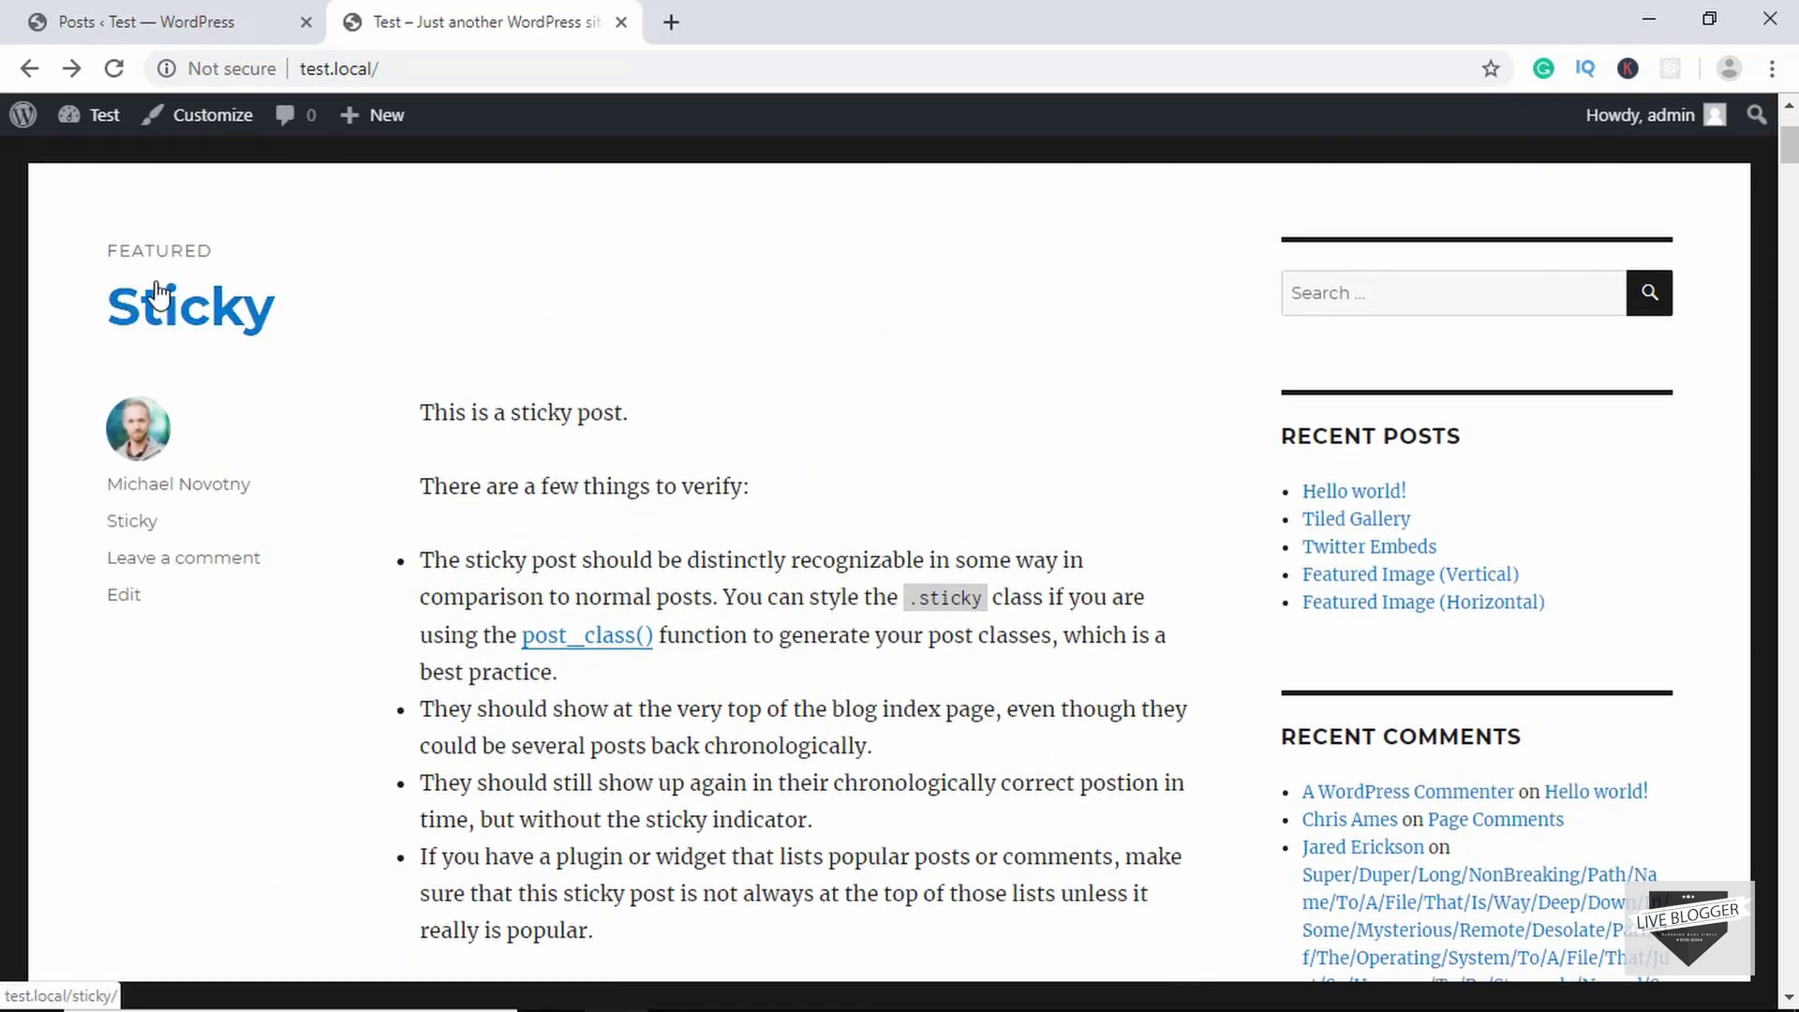
left_click(190, 316)
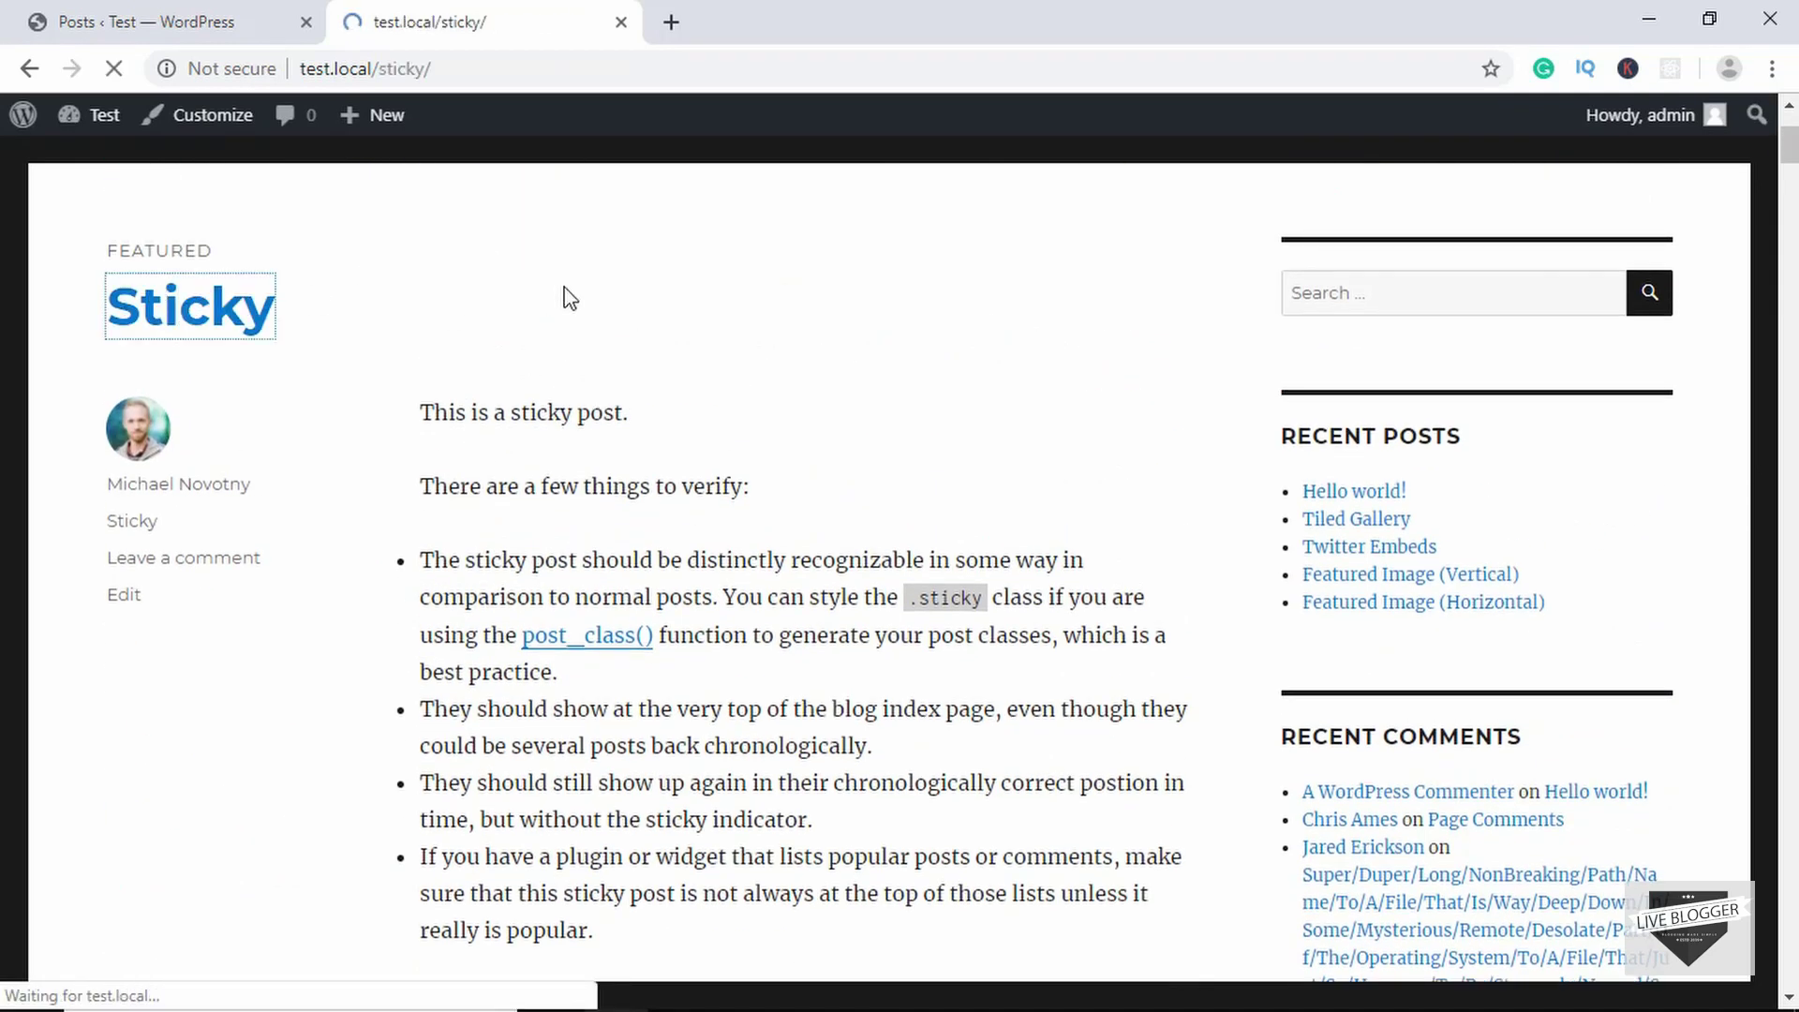
scroll(613, 328, "down", 10)
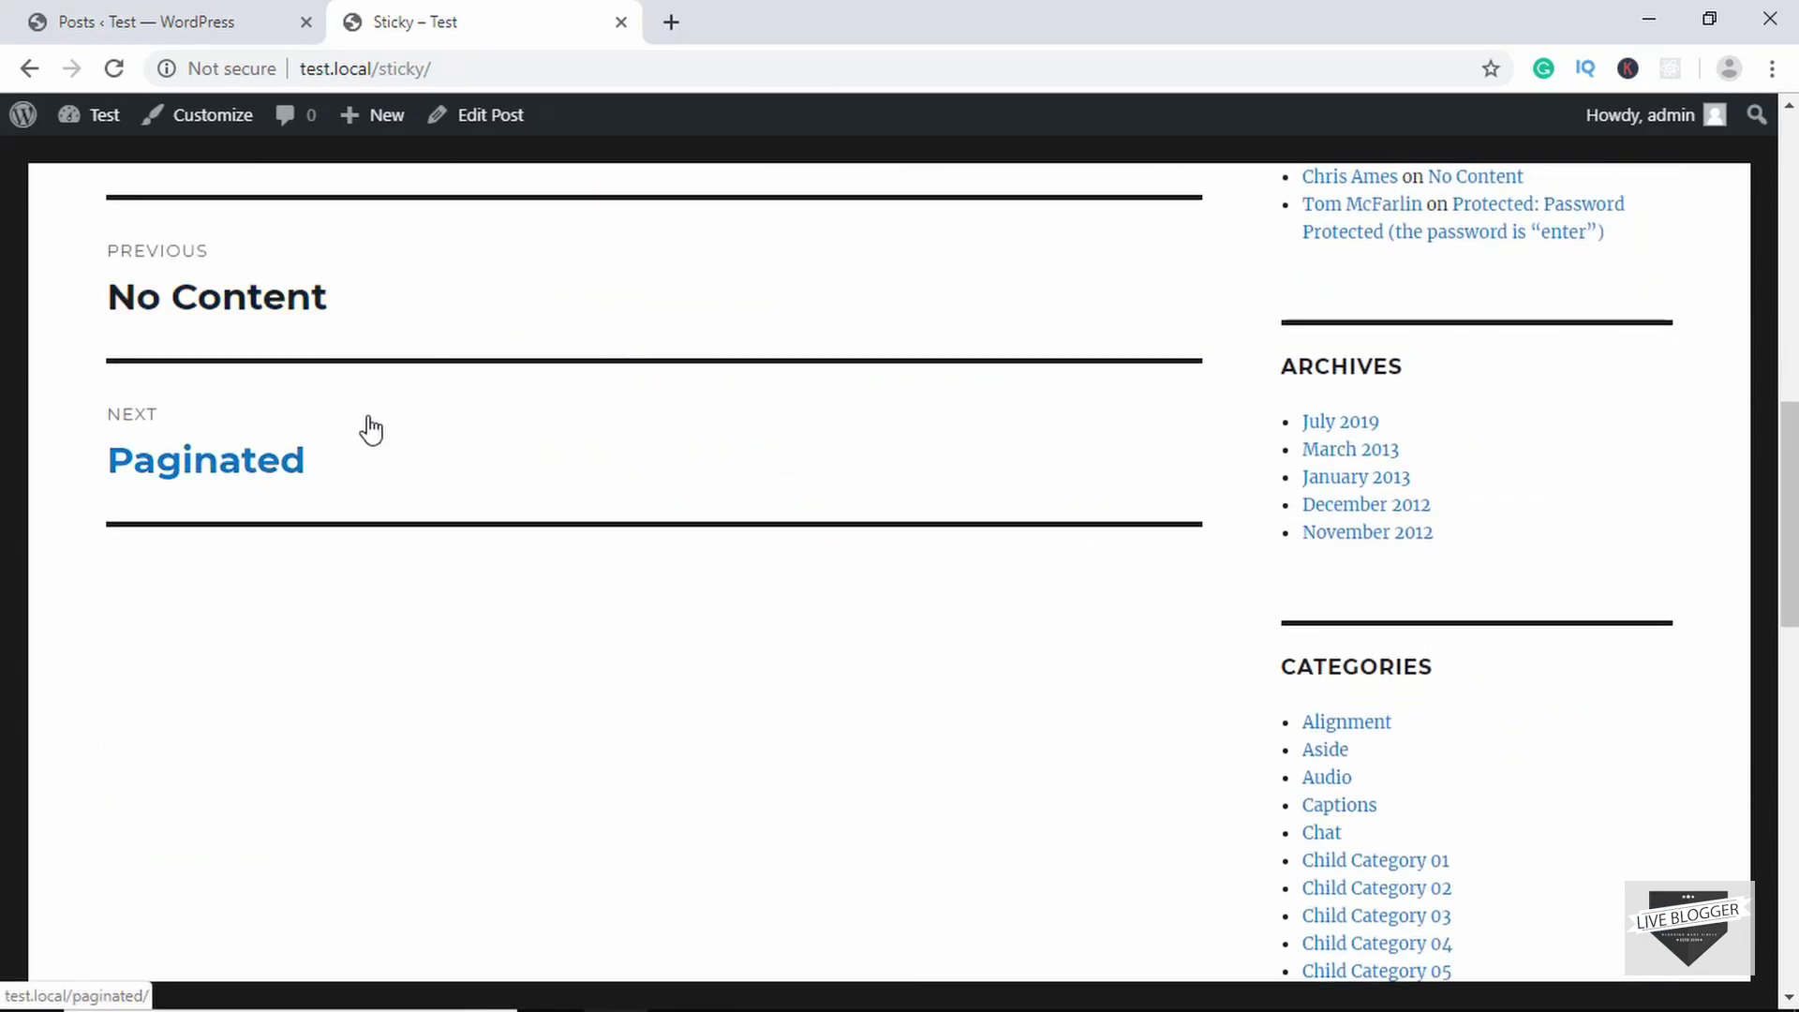
scroll(365, 425, "up", 5)
scroll(532, 673, "up", 7)
- View the Twitter Embeds post, then select all posts in the admin Posts list
left_click(147, 333)
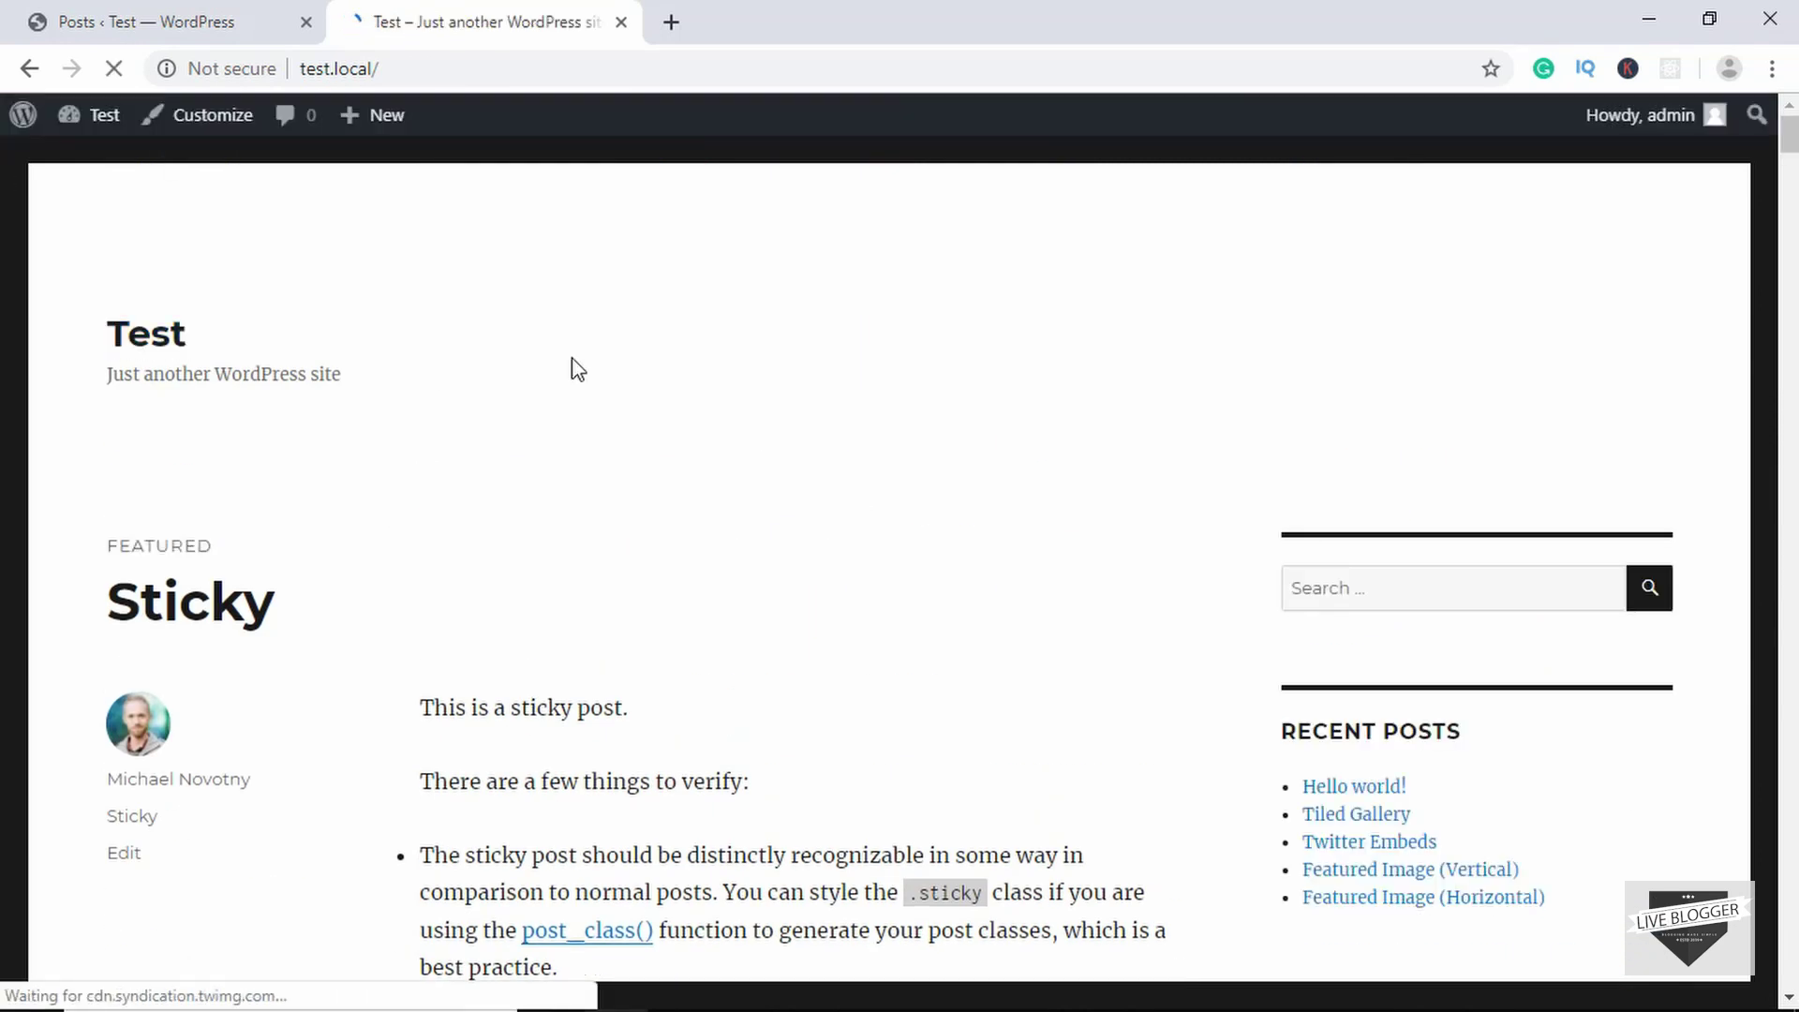
scroll(577, 369, "down", 10)
left_click(394, 292)
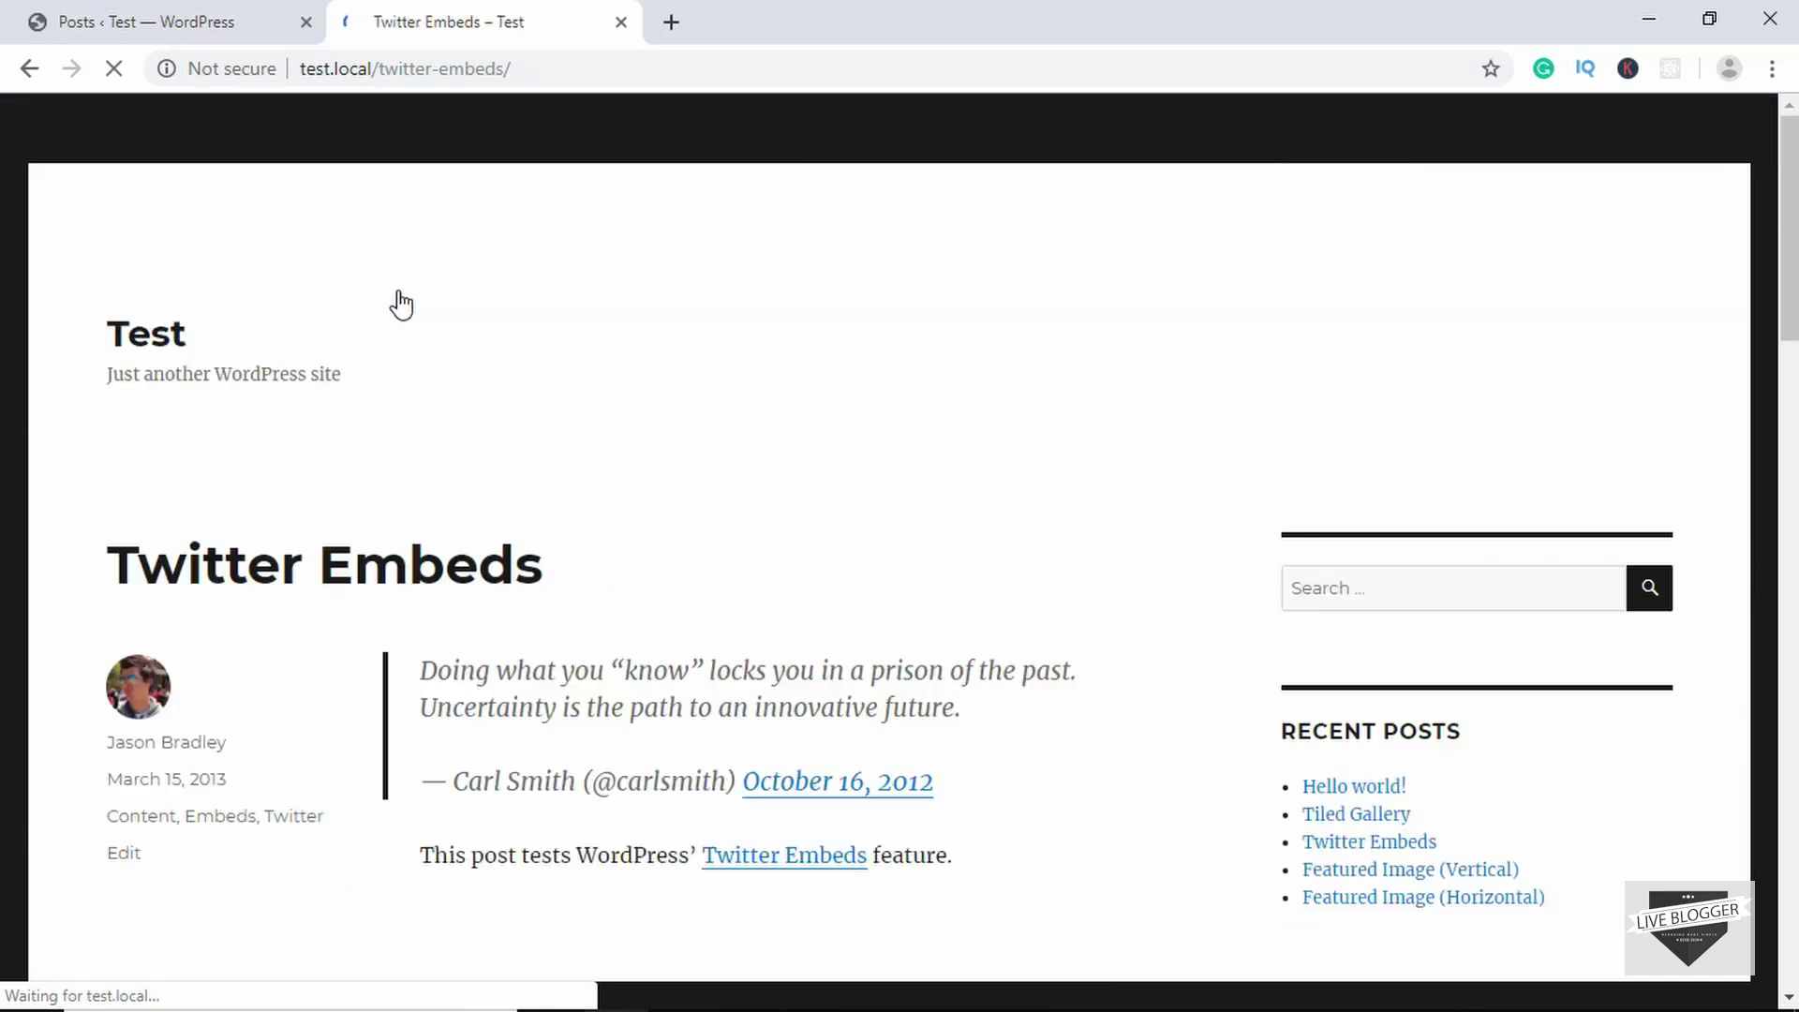
scroll(727, 385, "down", 5)
scroll(731, 387, "up", 5)
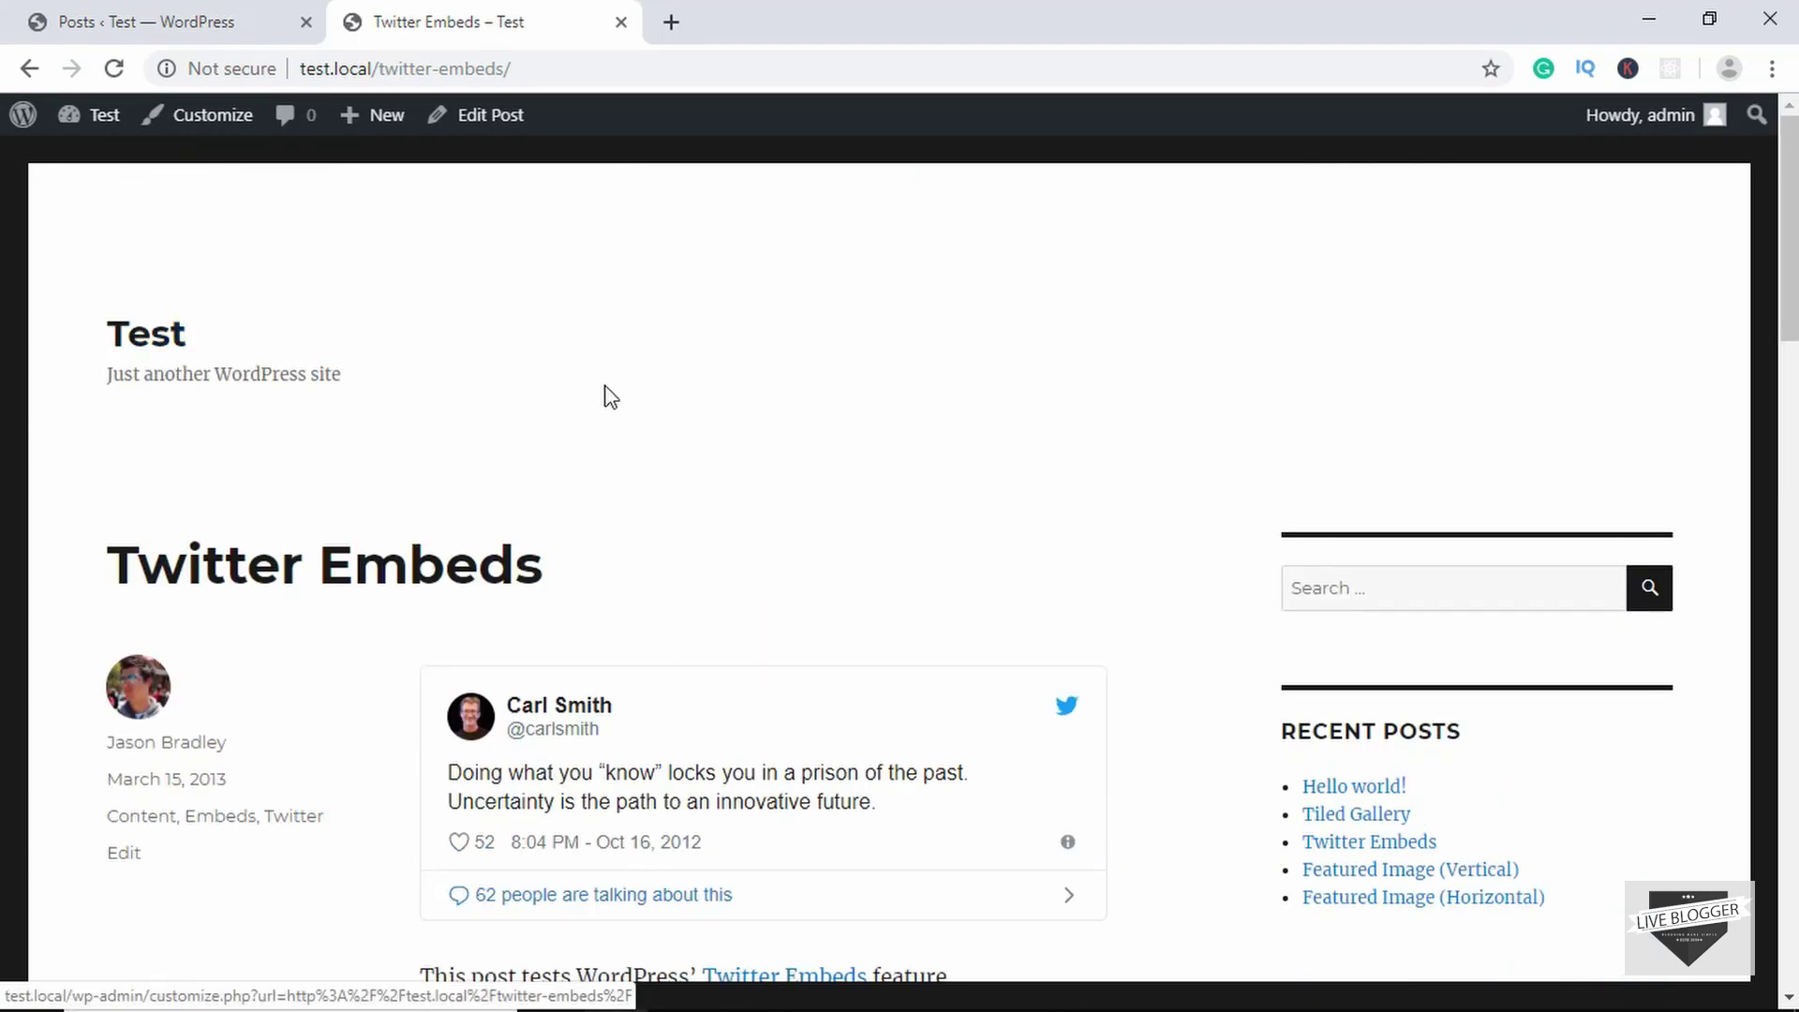
left_click(223, 28)
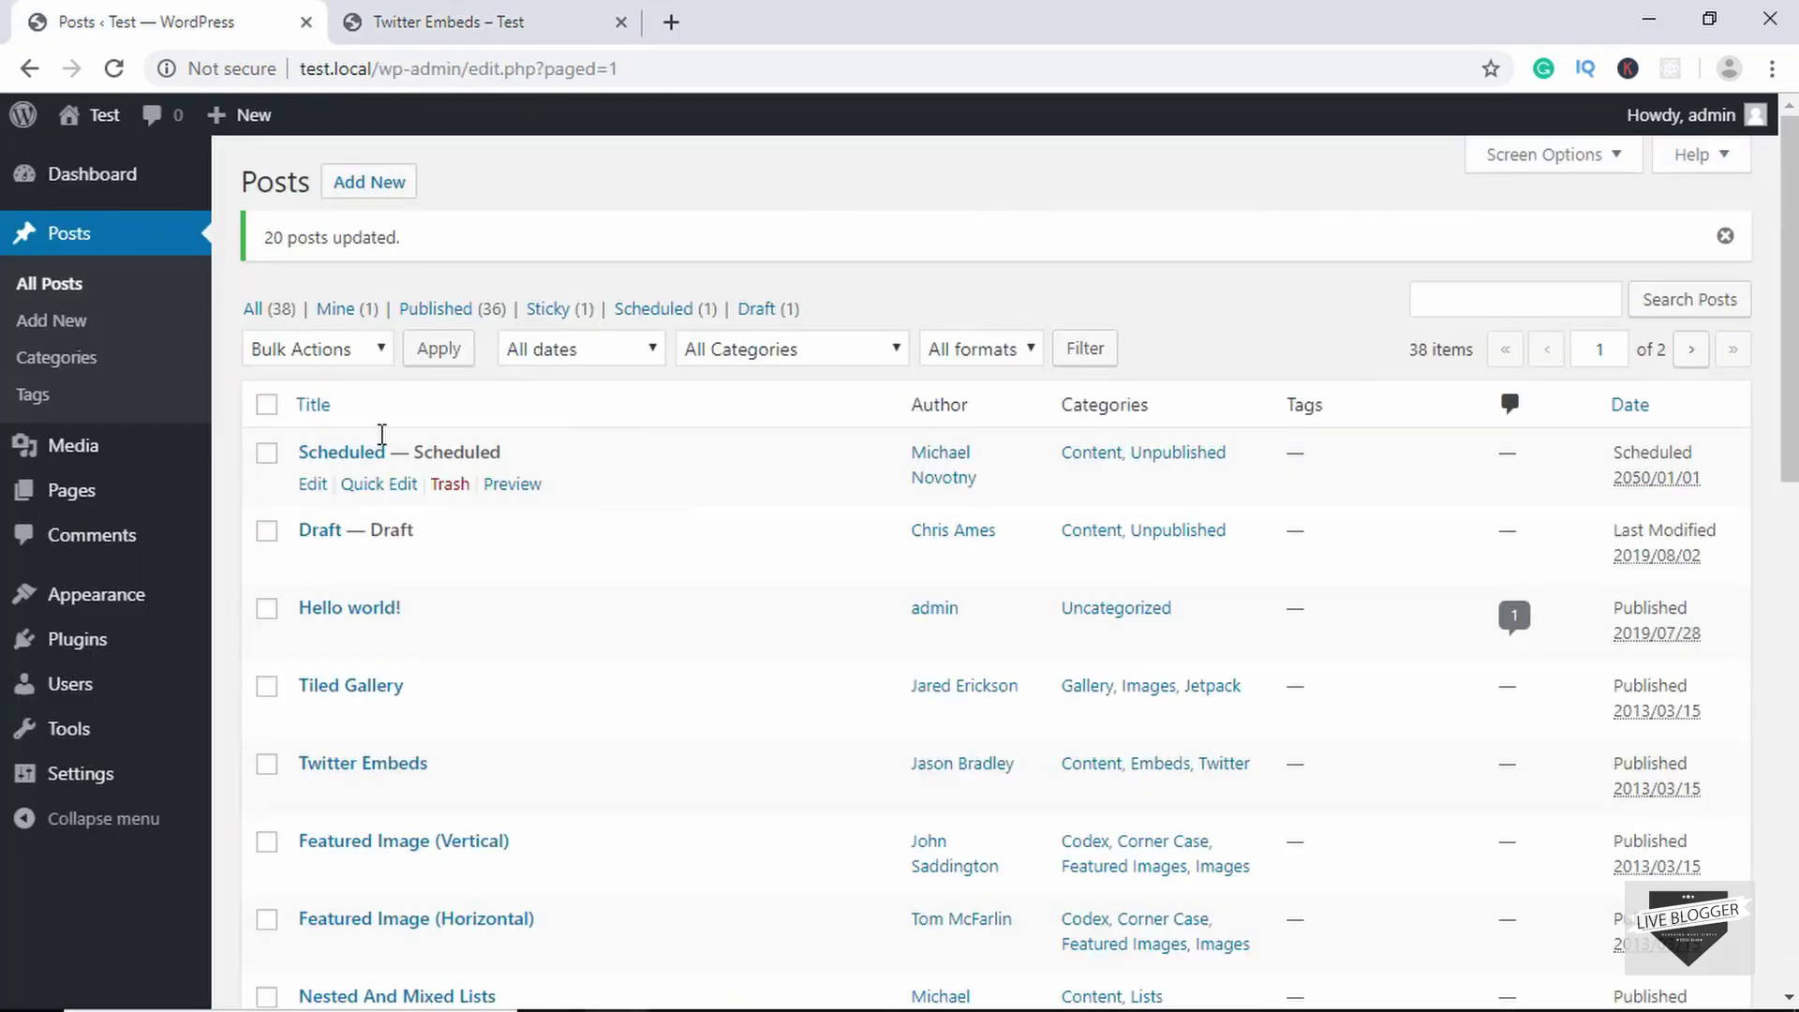
left_click(267, 405)
- Bulk edit all checked posts with Comments set to 'Allow' and update them
left_click(346, 356)
left_click(341, 403)
left_click(441, 365)
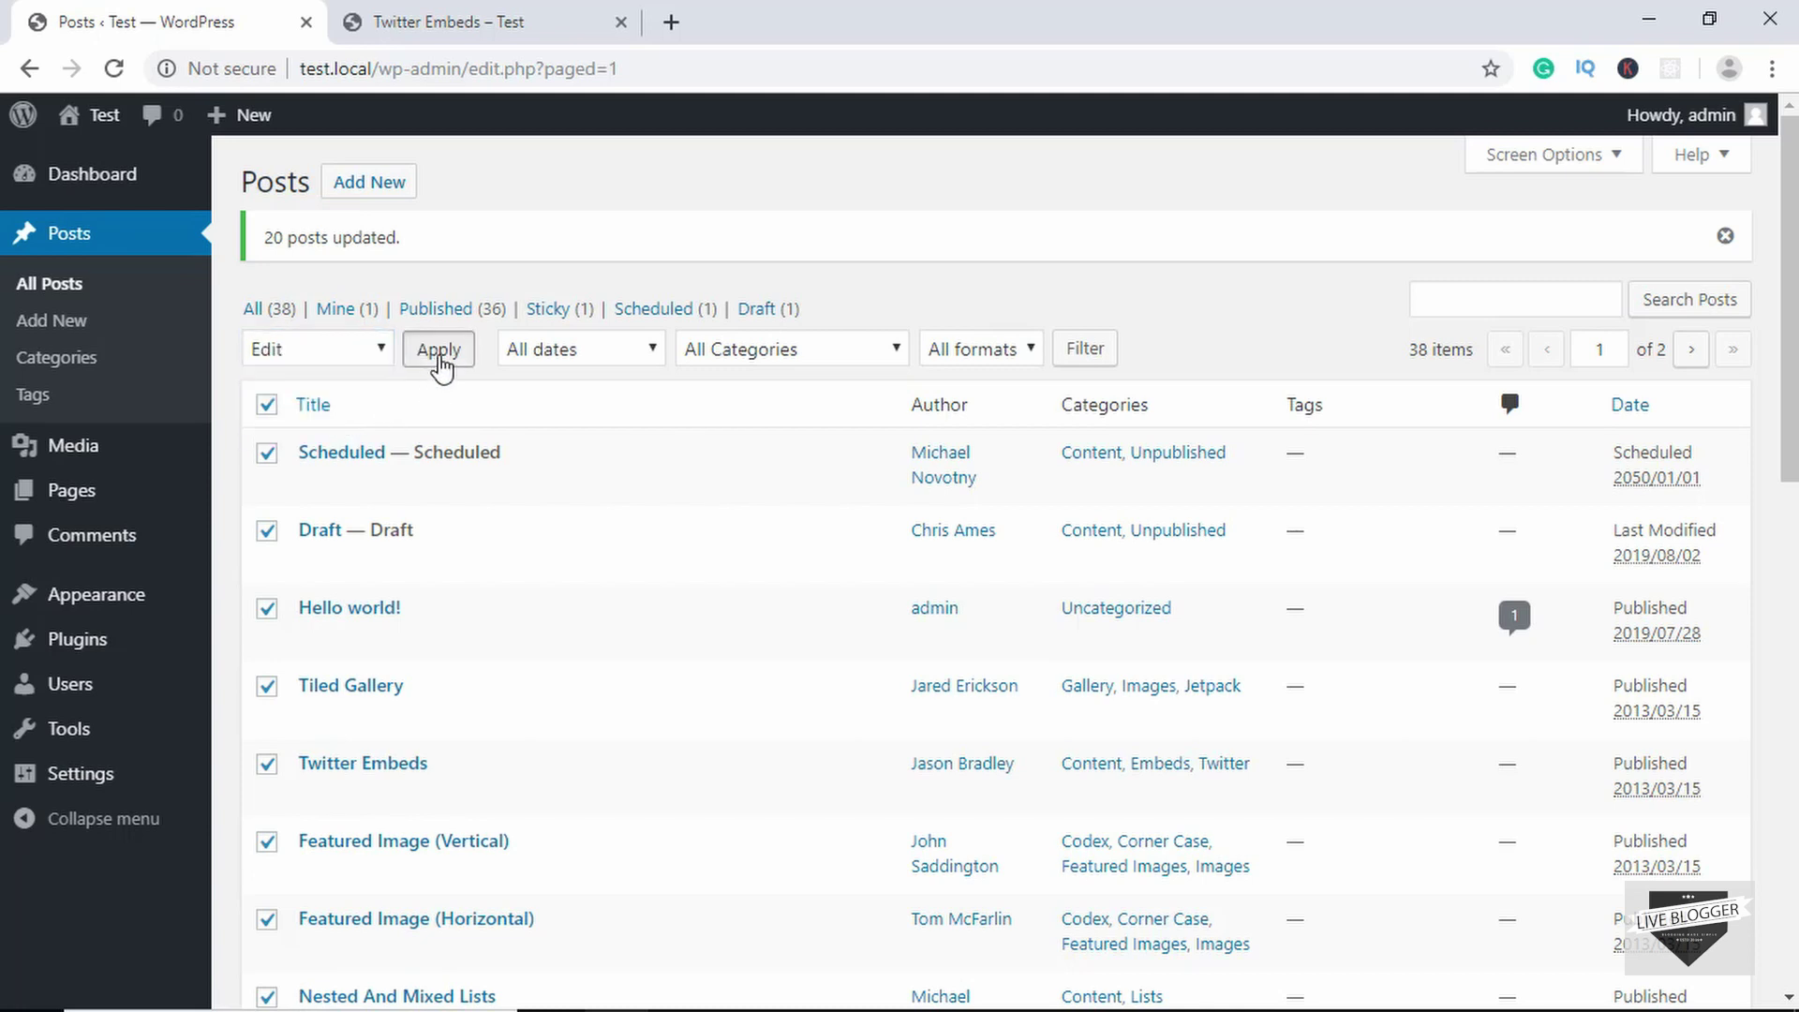
scroll(730, 562, "down", 2)
left_click(740, 646)
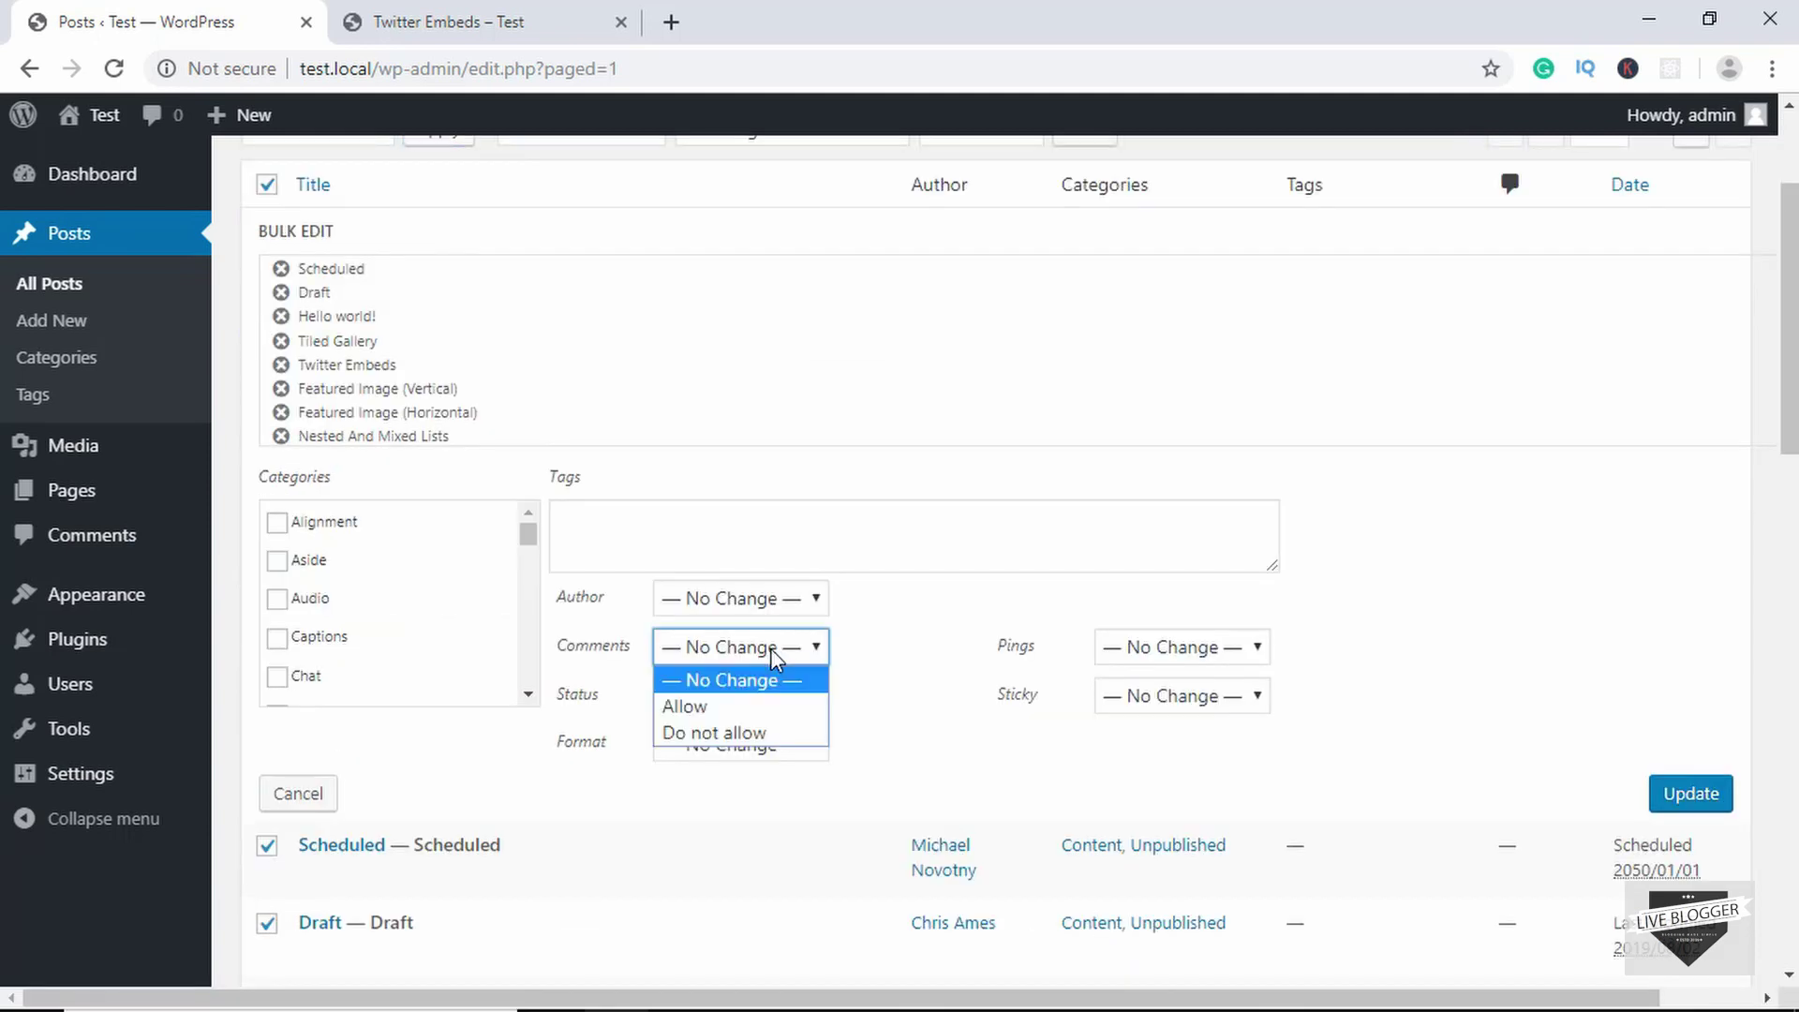
left_click(766, 710)
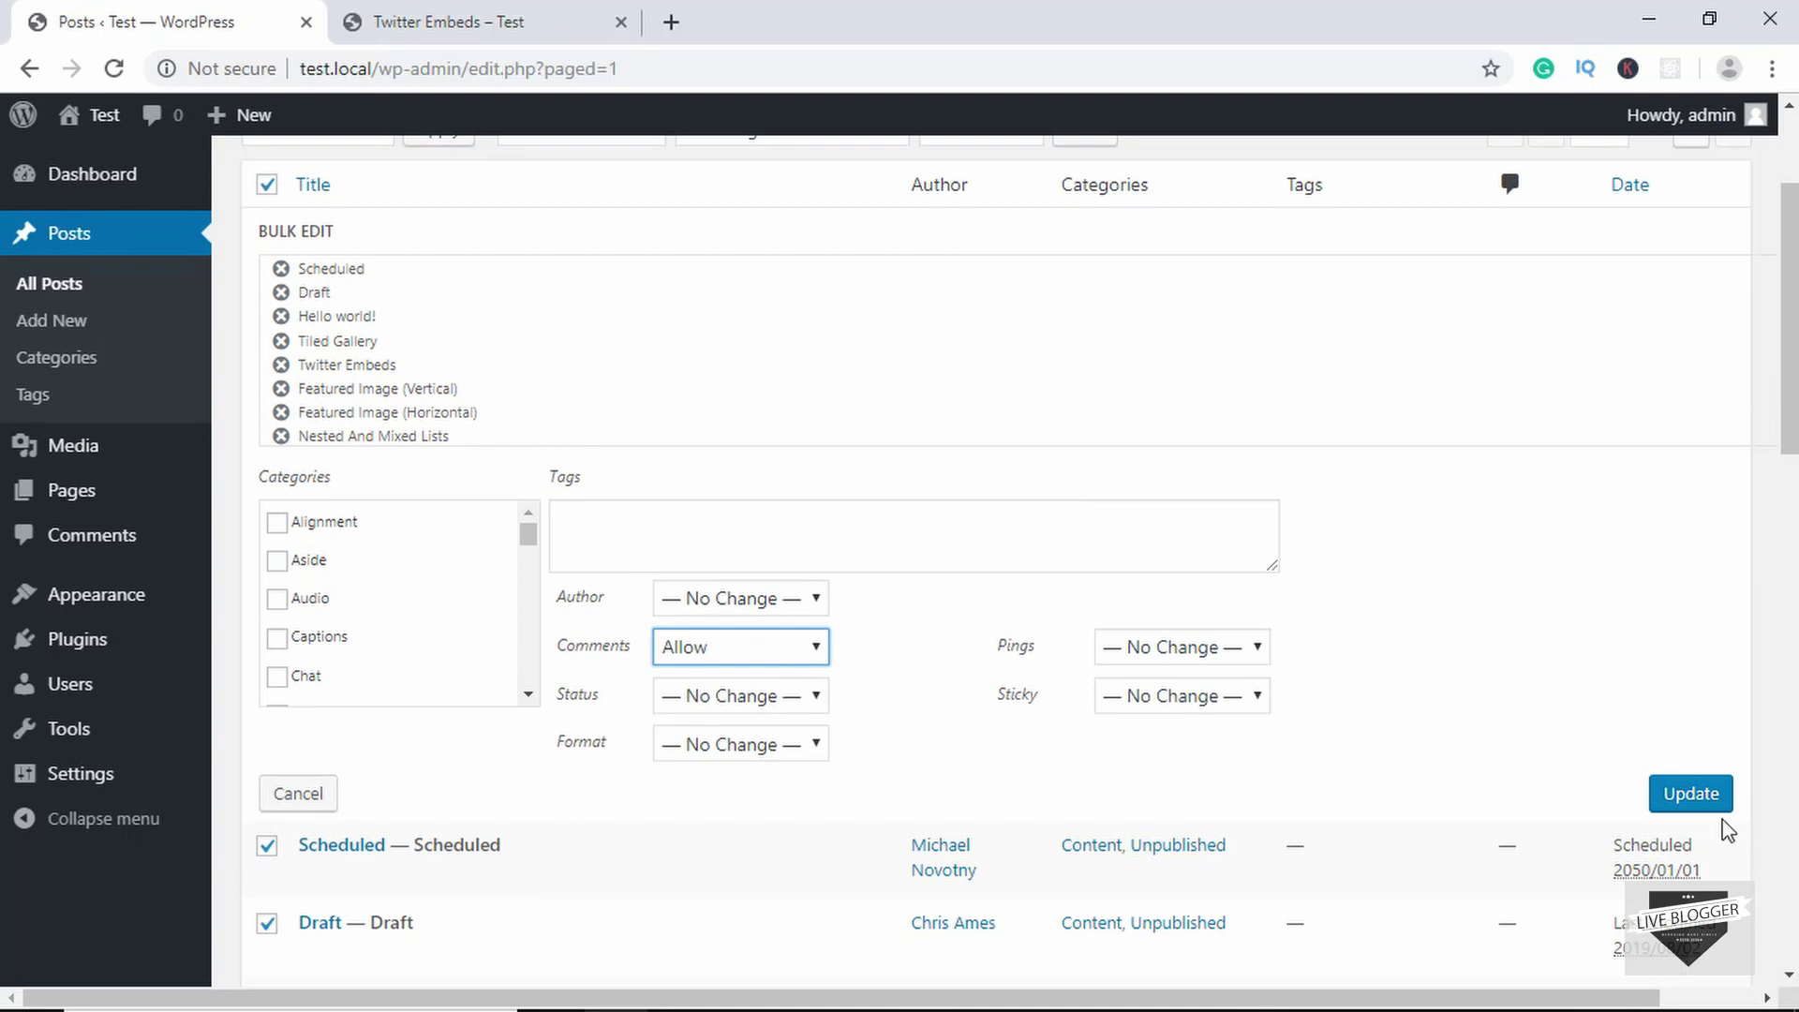
left_click(1698, 796)
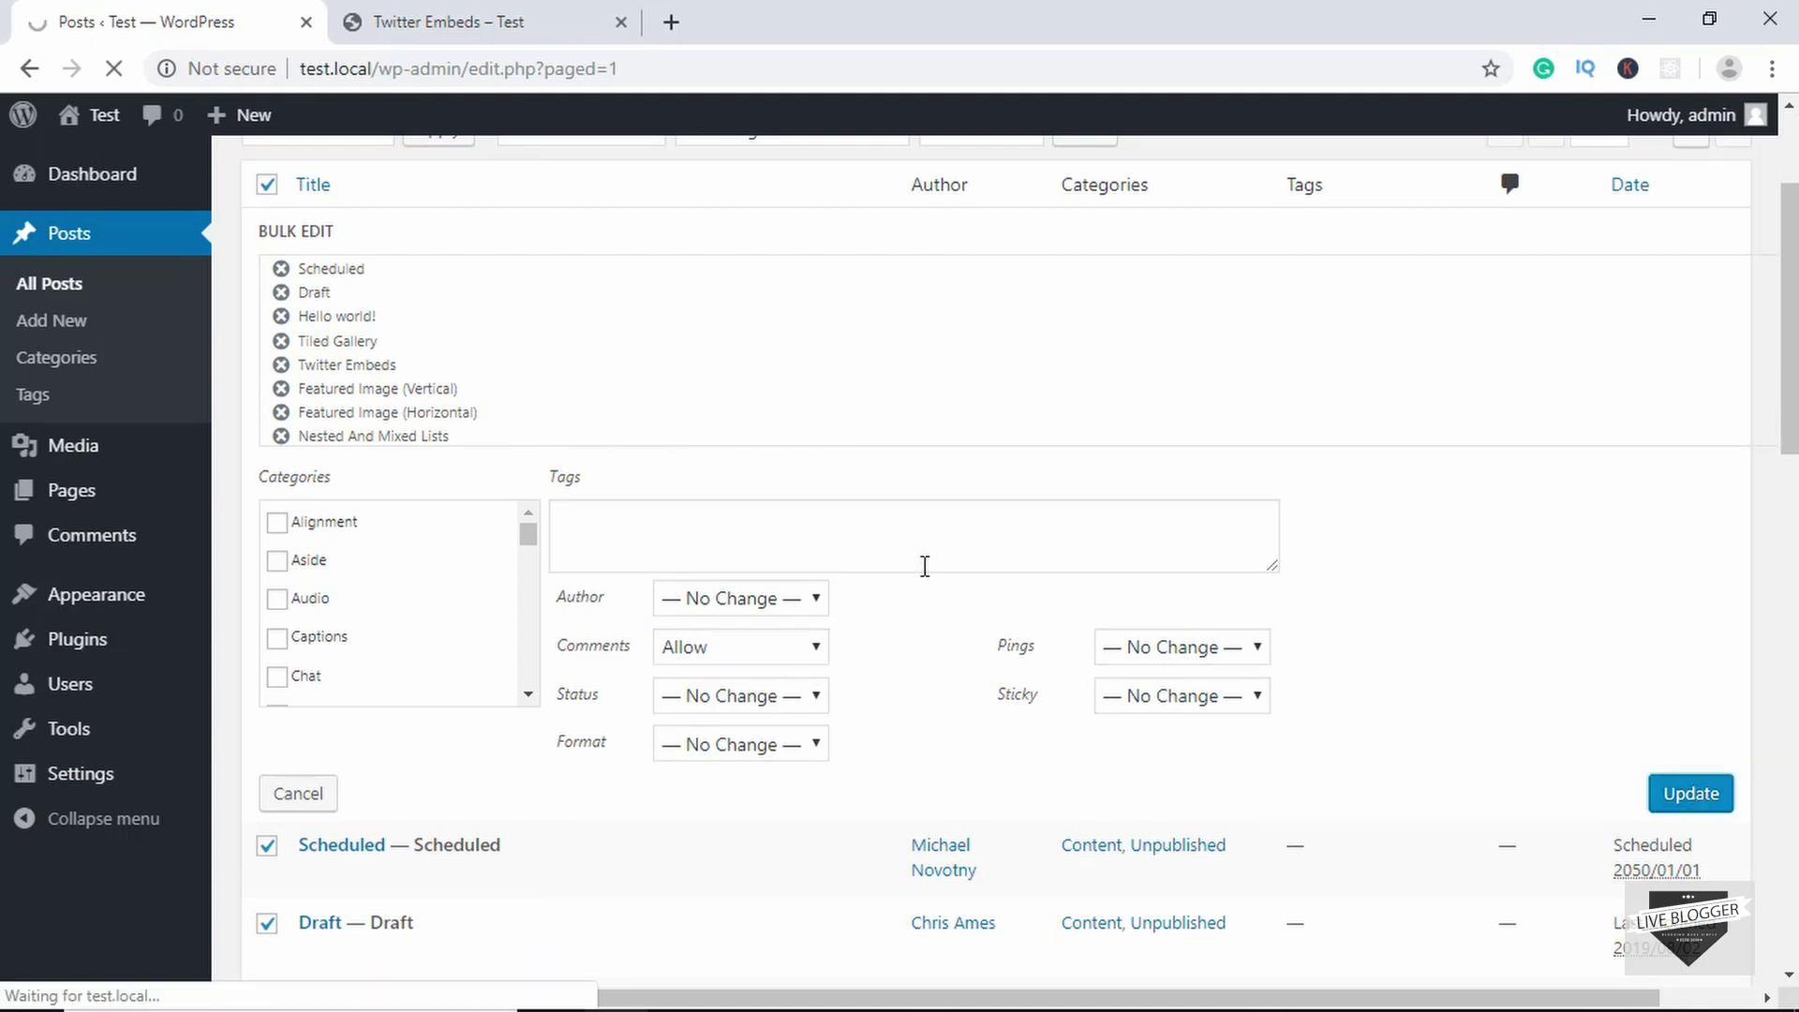
- Reload the Twitter Embeds post to see its Leave a Reply form, then return to Posts
left_click(506, 20)
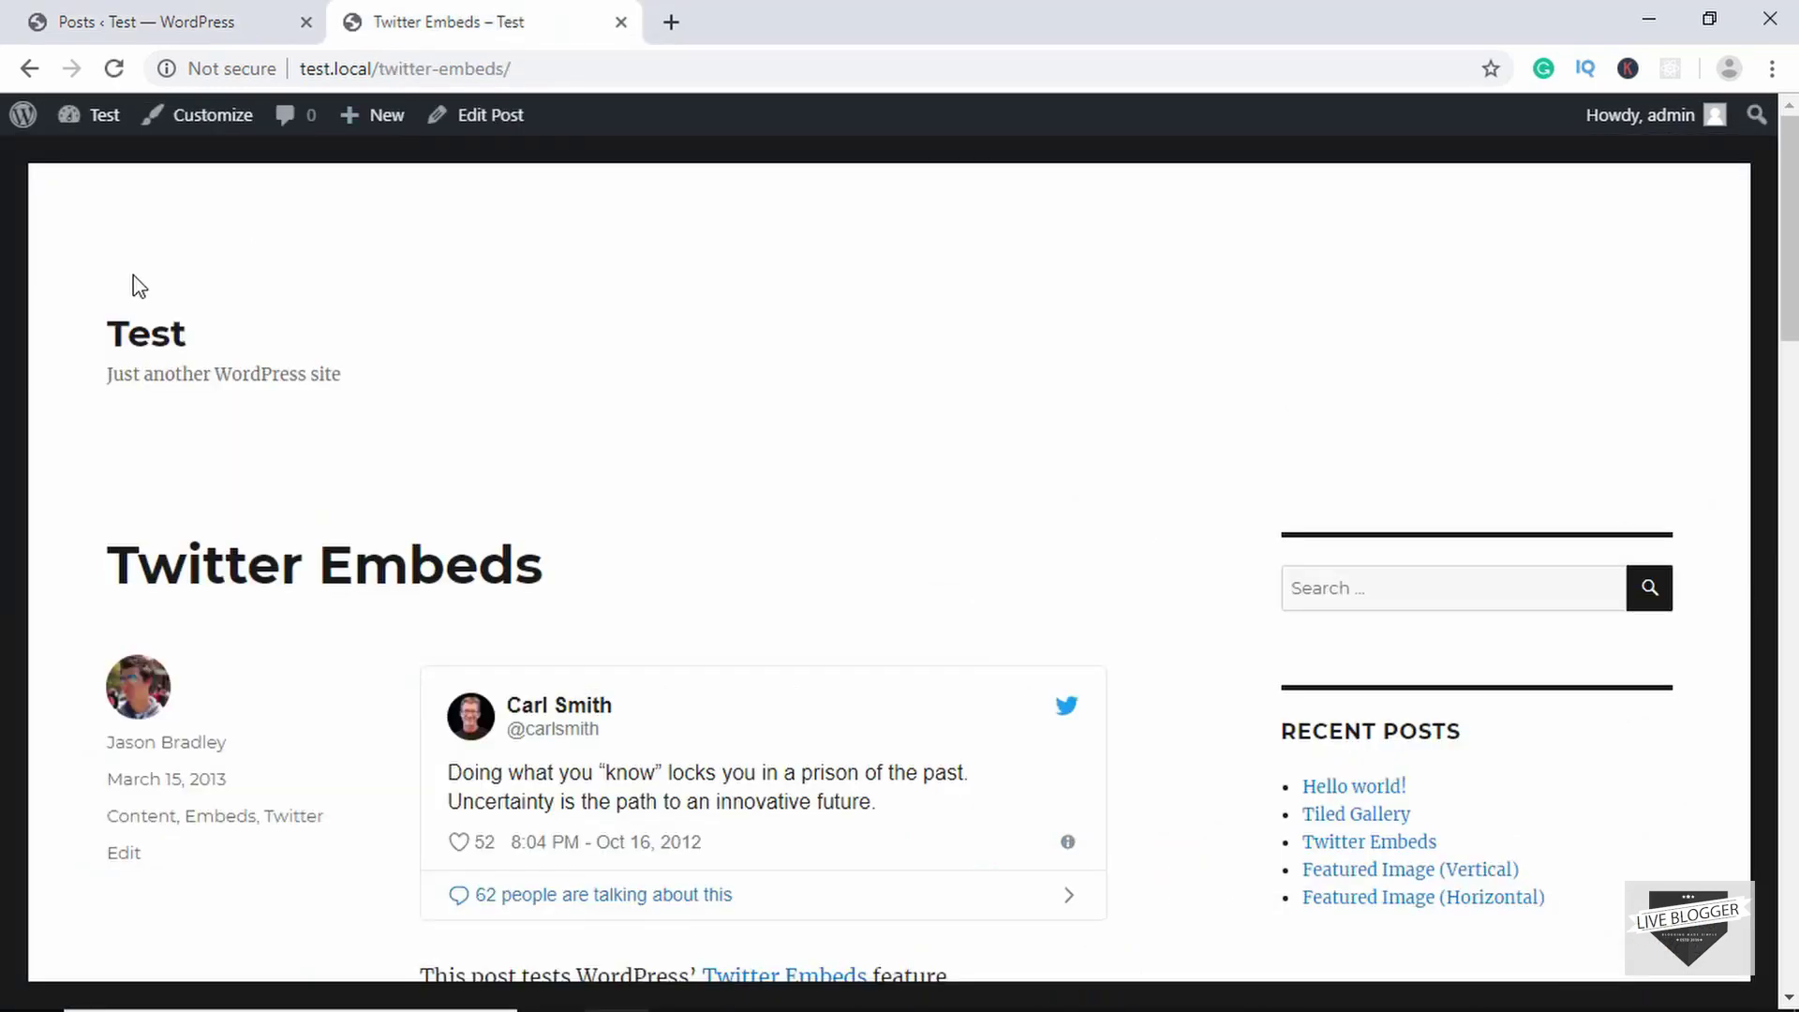
left_click(112, 71)
scroll(619, 402, "down", 10)
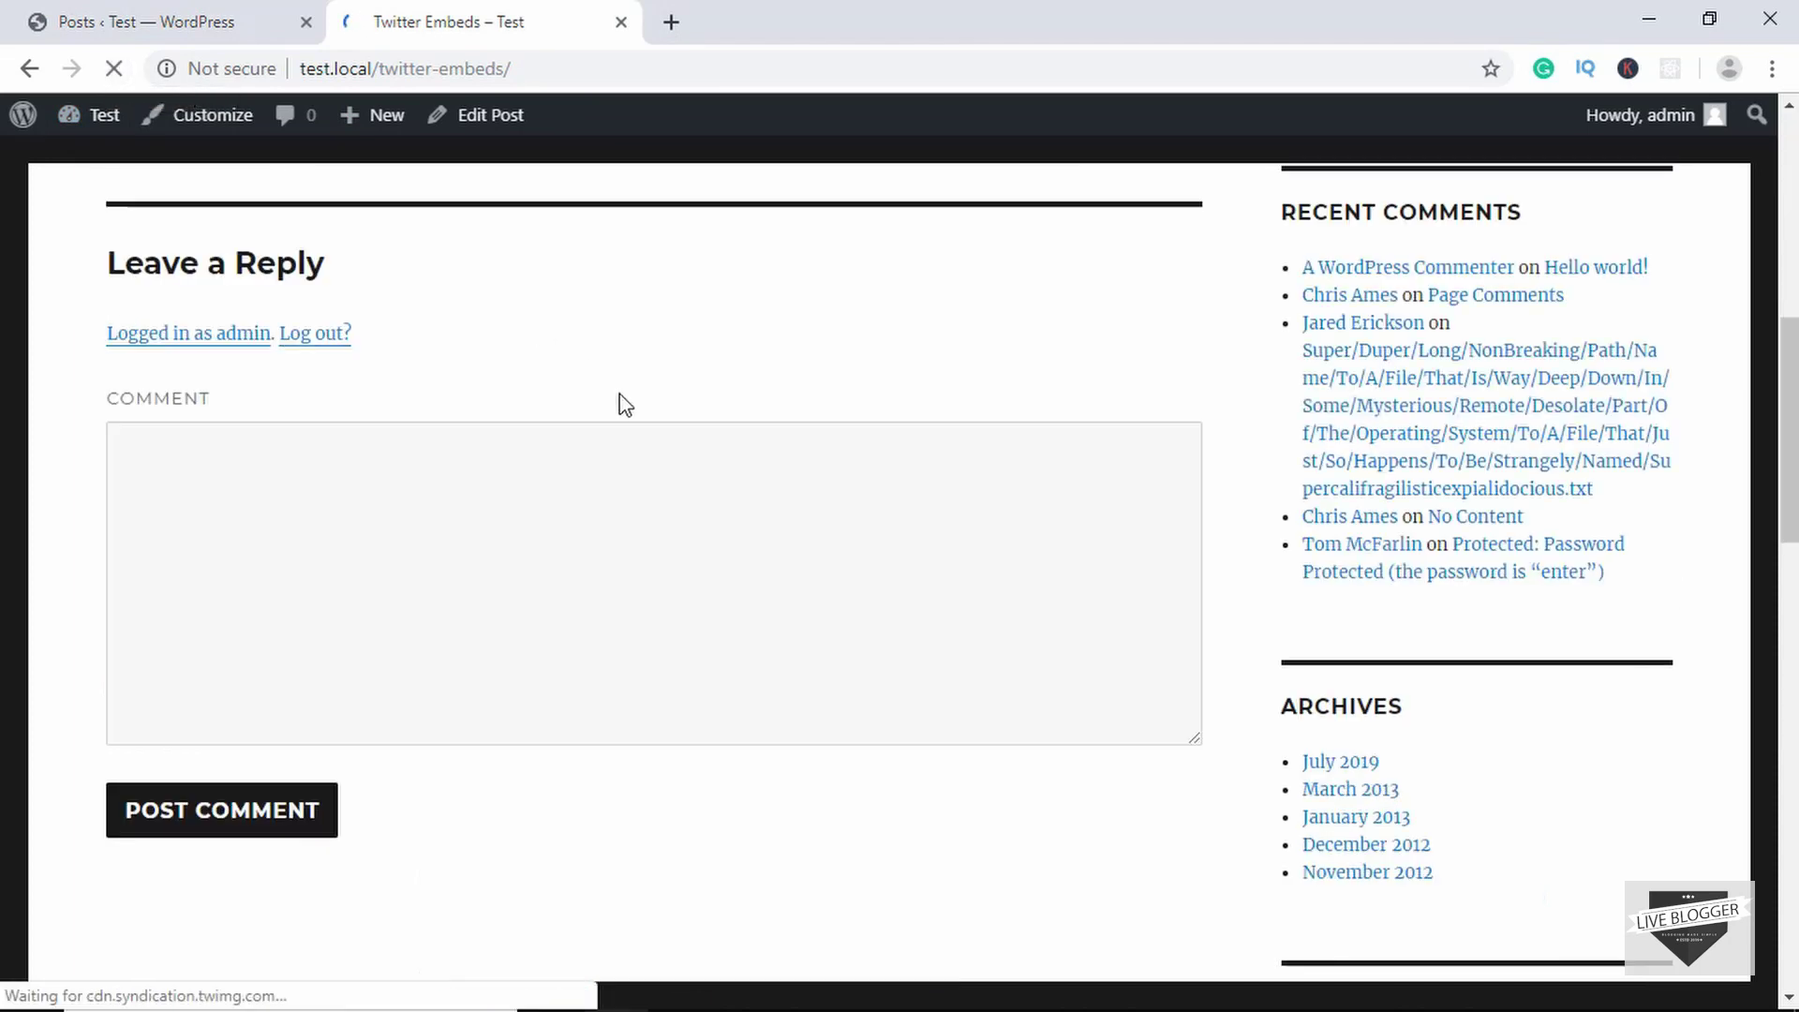
scroll(478, 687, "up", 9)
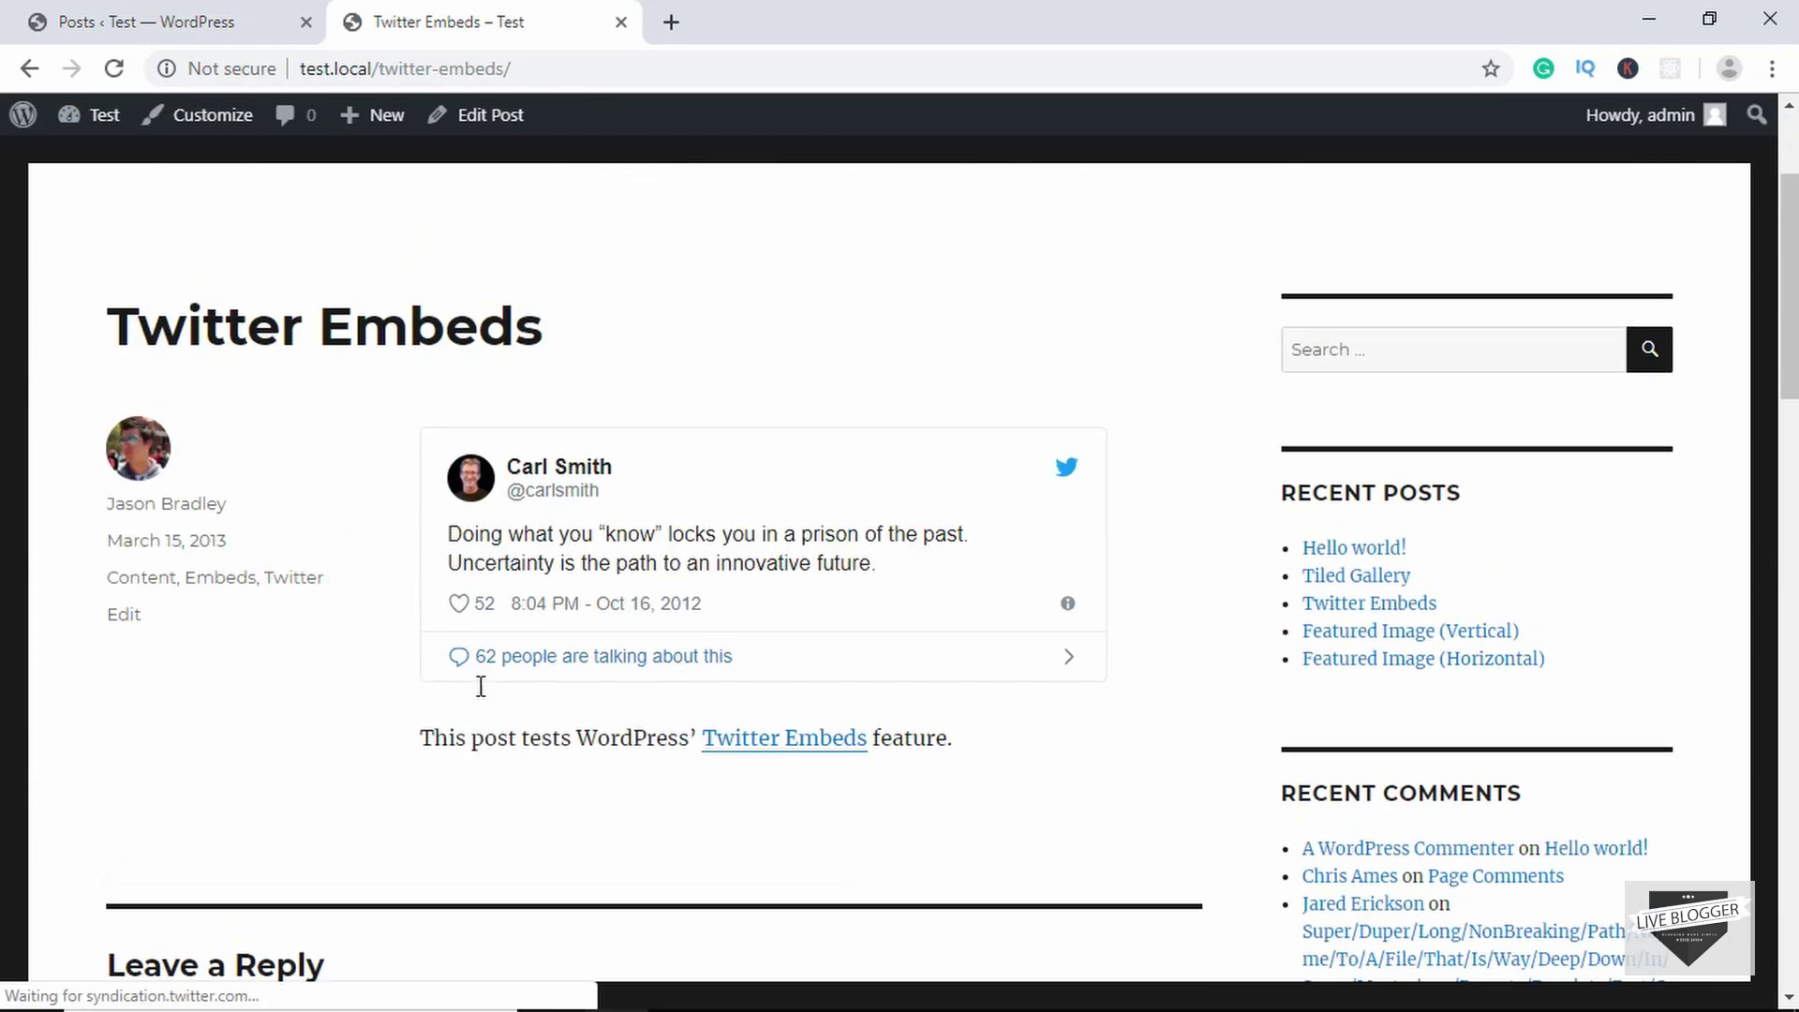
key("ctrl+shift+Tab")
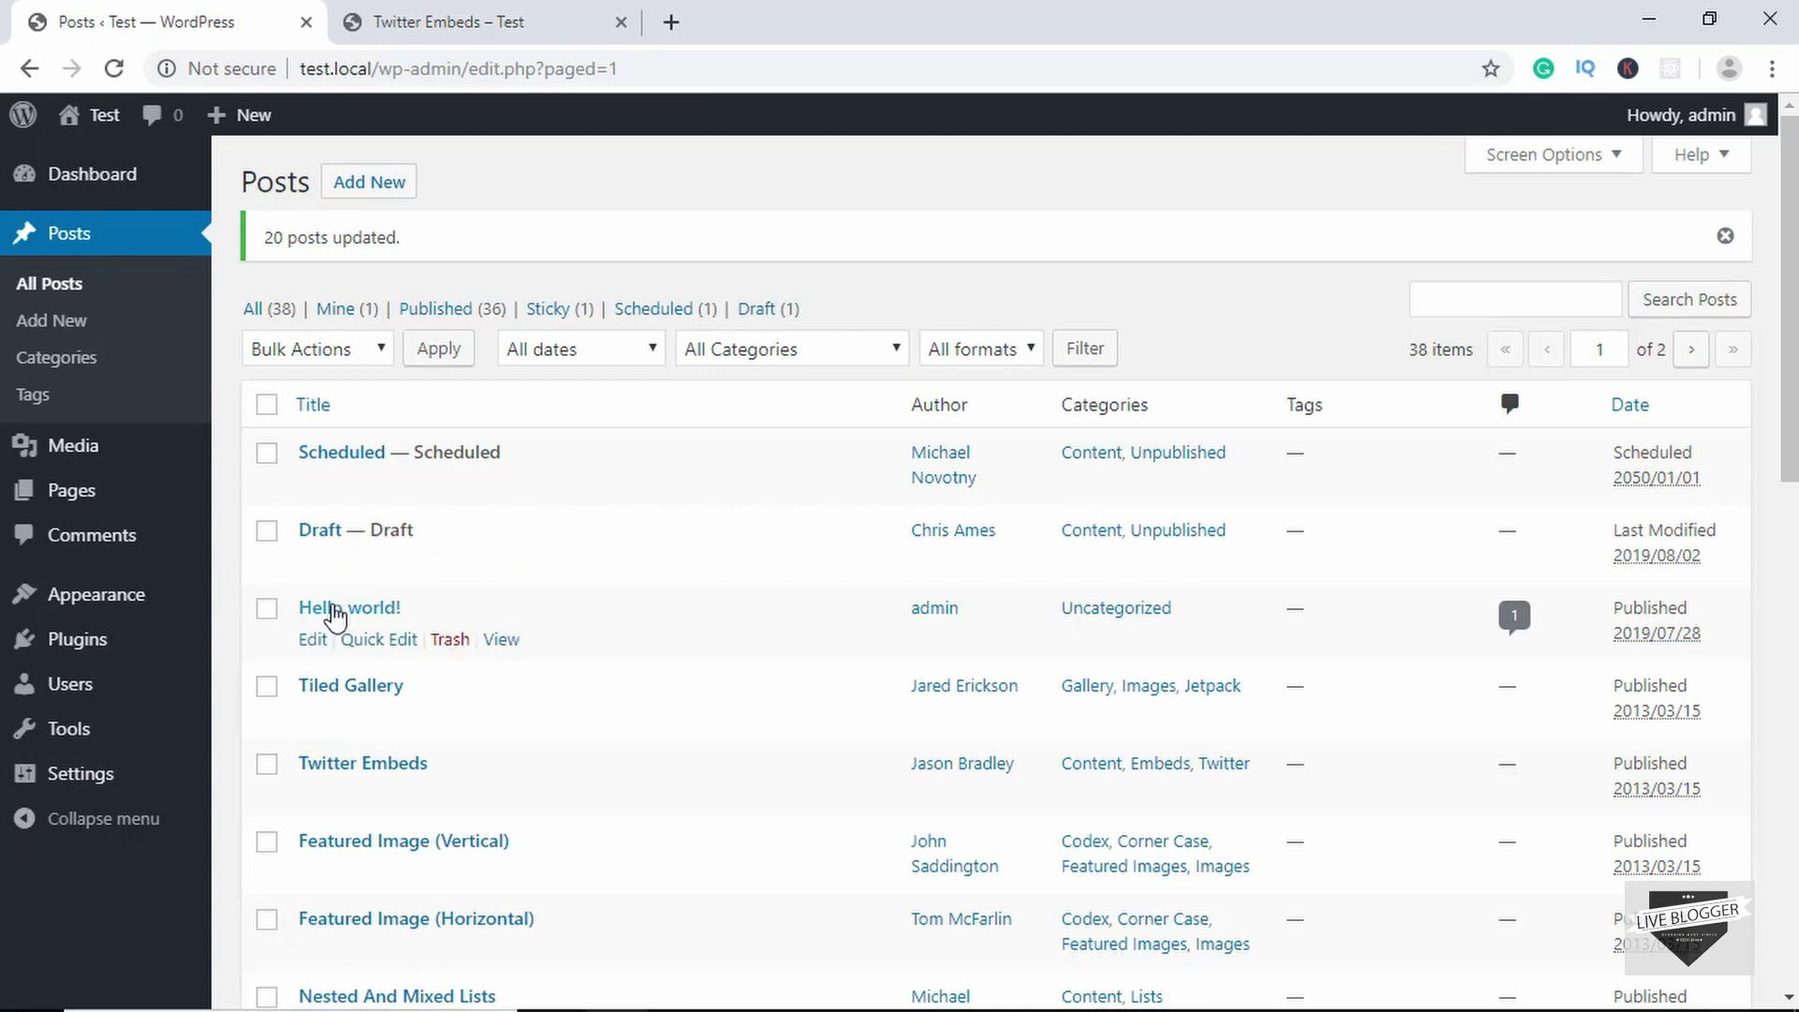
- Check the Hello world! post's Discussion panel in the editor, then go to the Dashboard
left_click(333, 609)
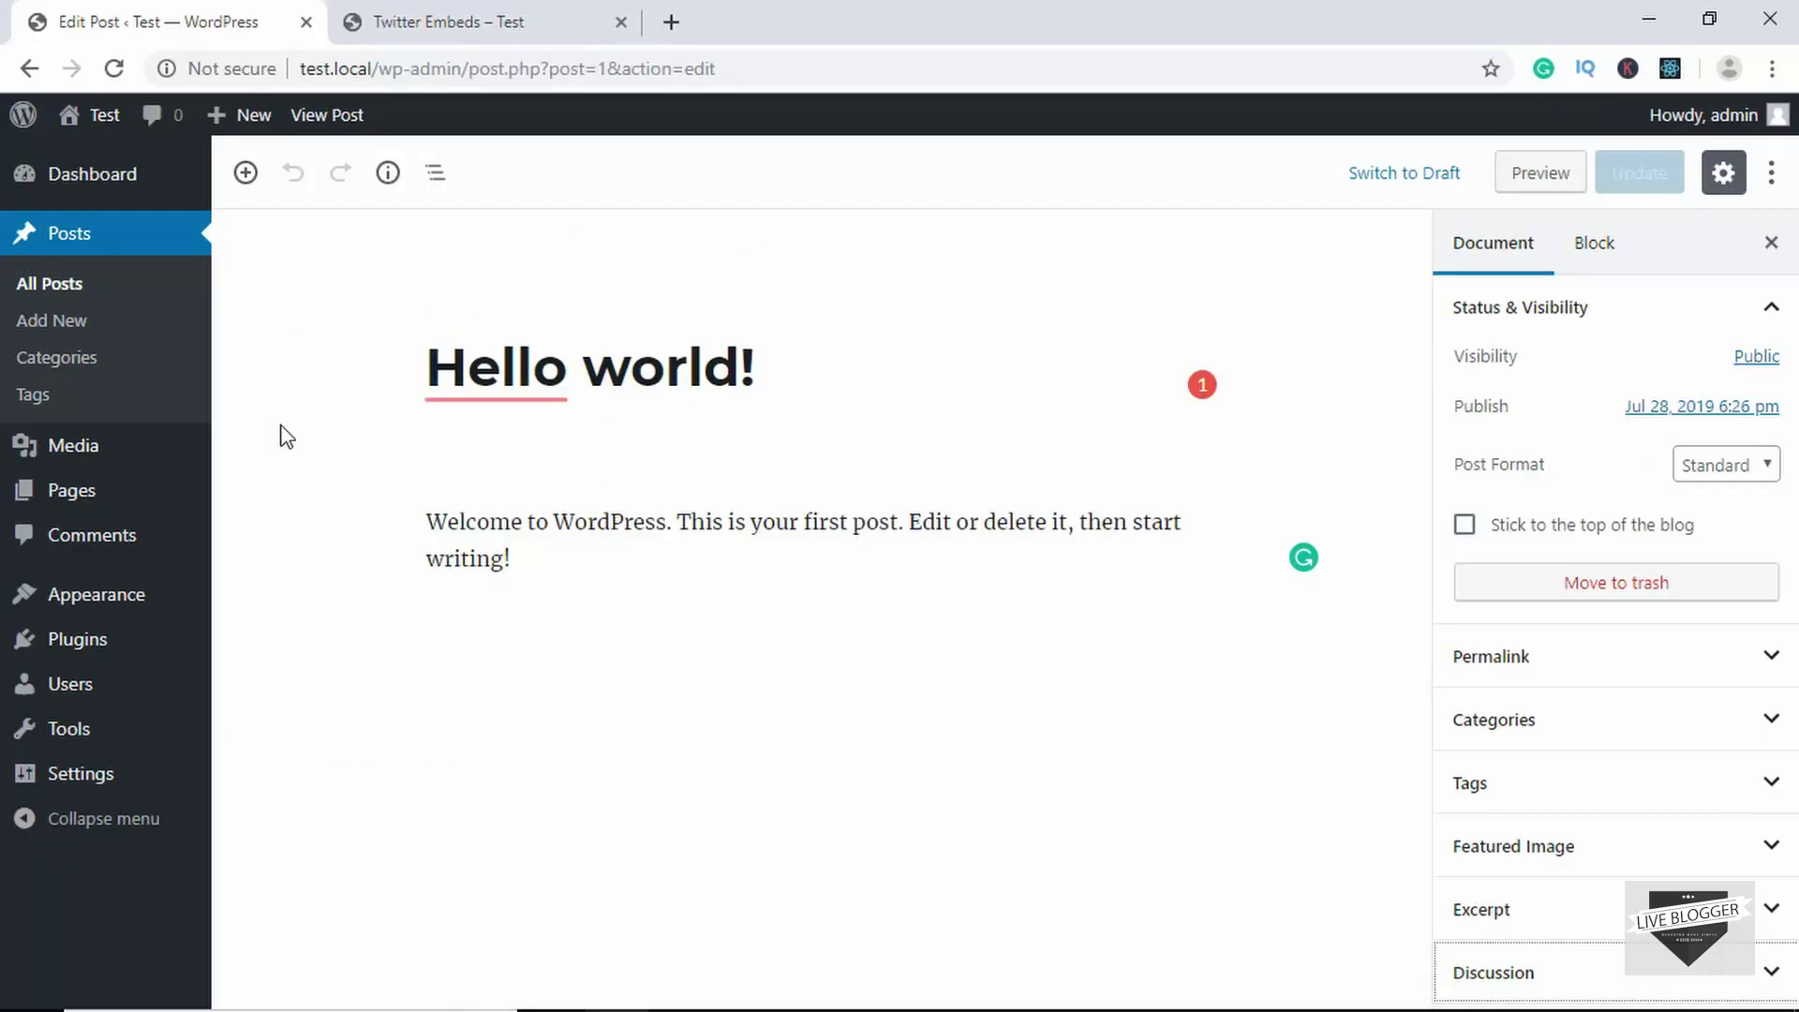
mouse_move(110, 497)
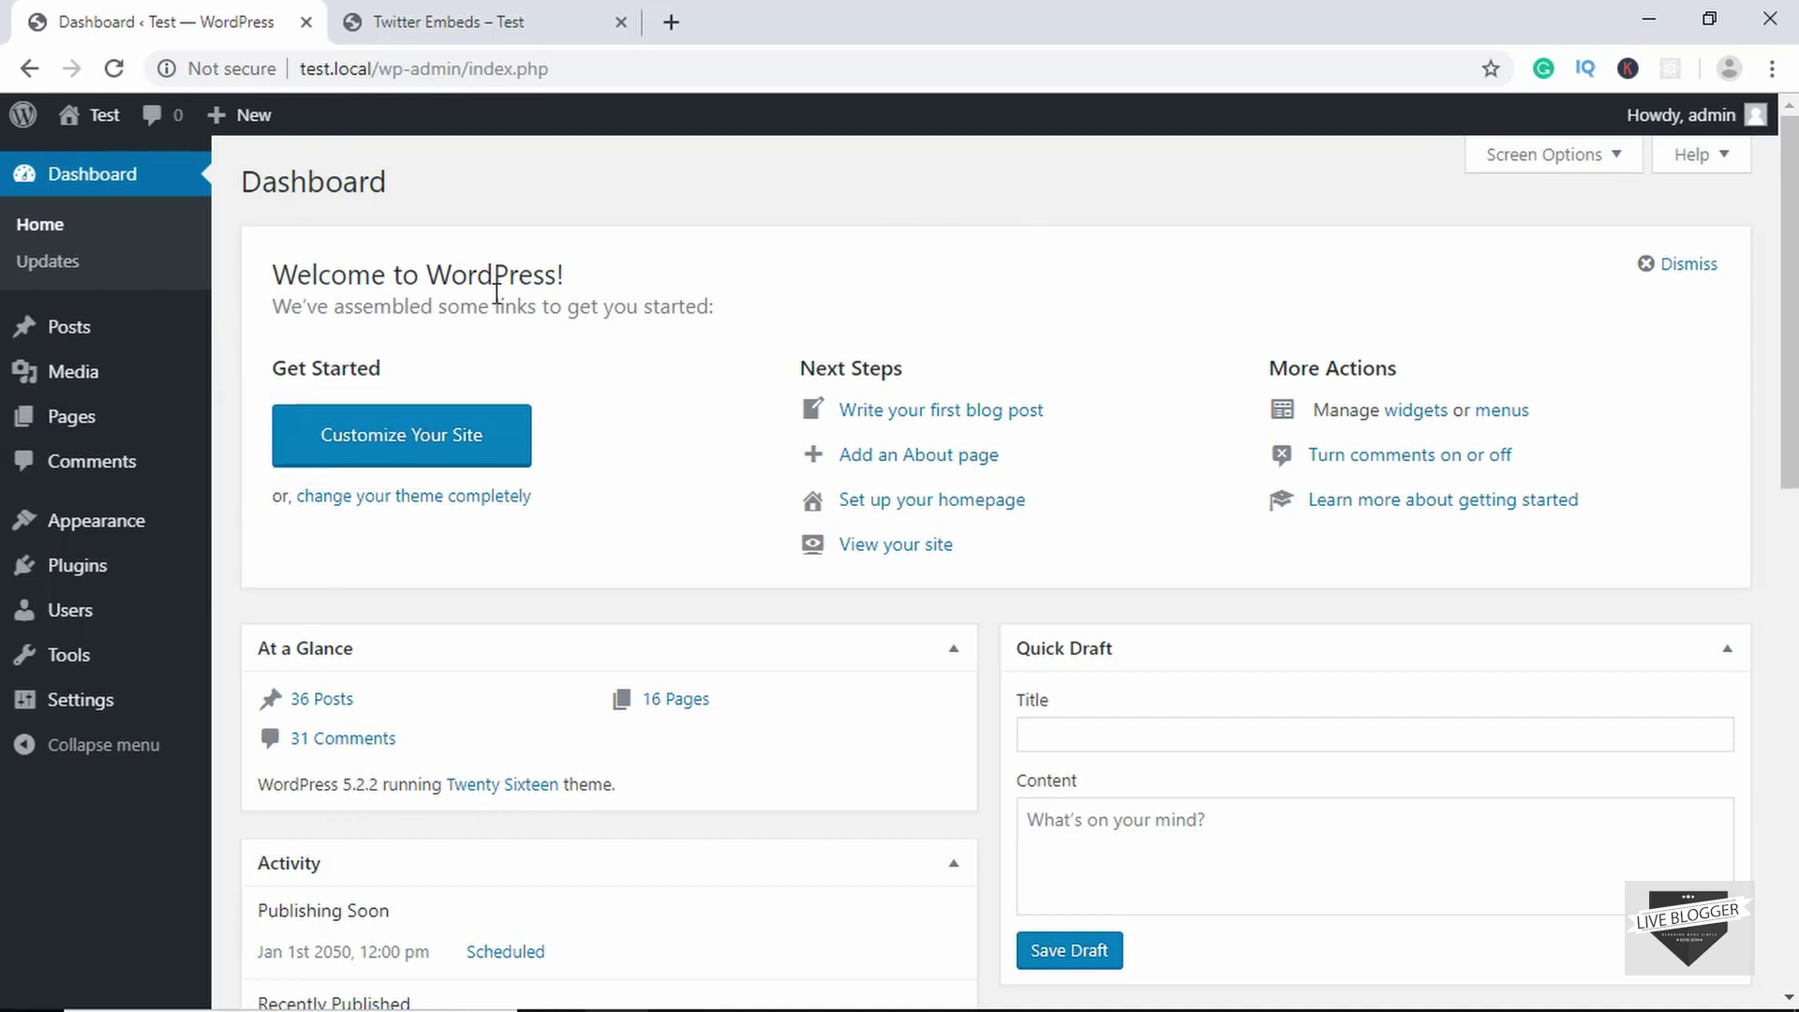
mouse_move(44, 436)
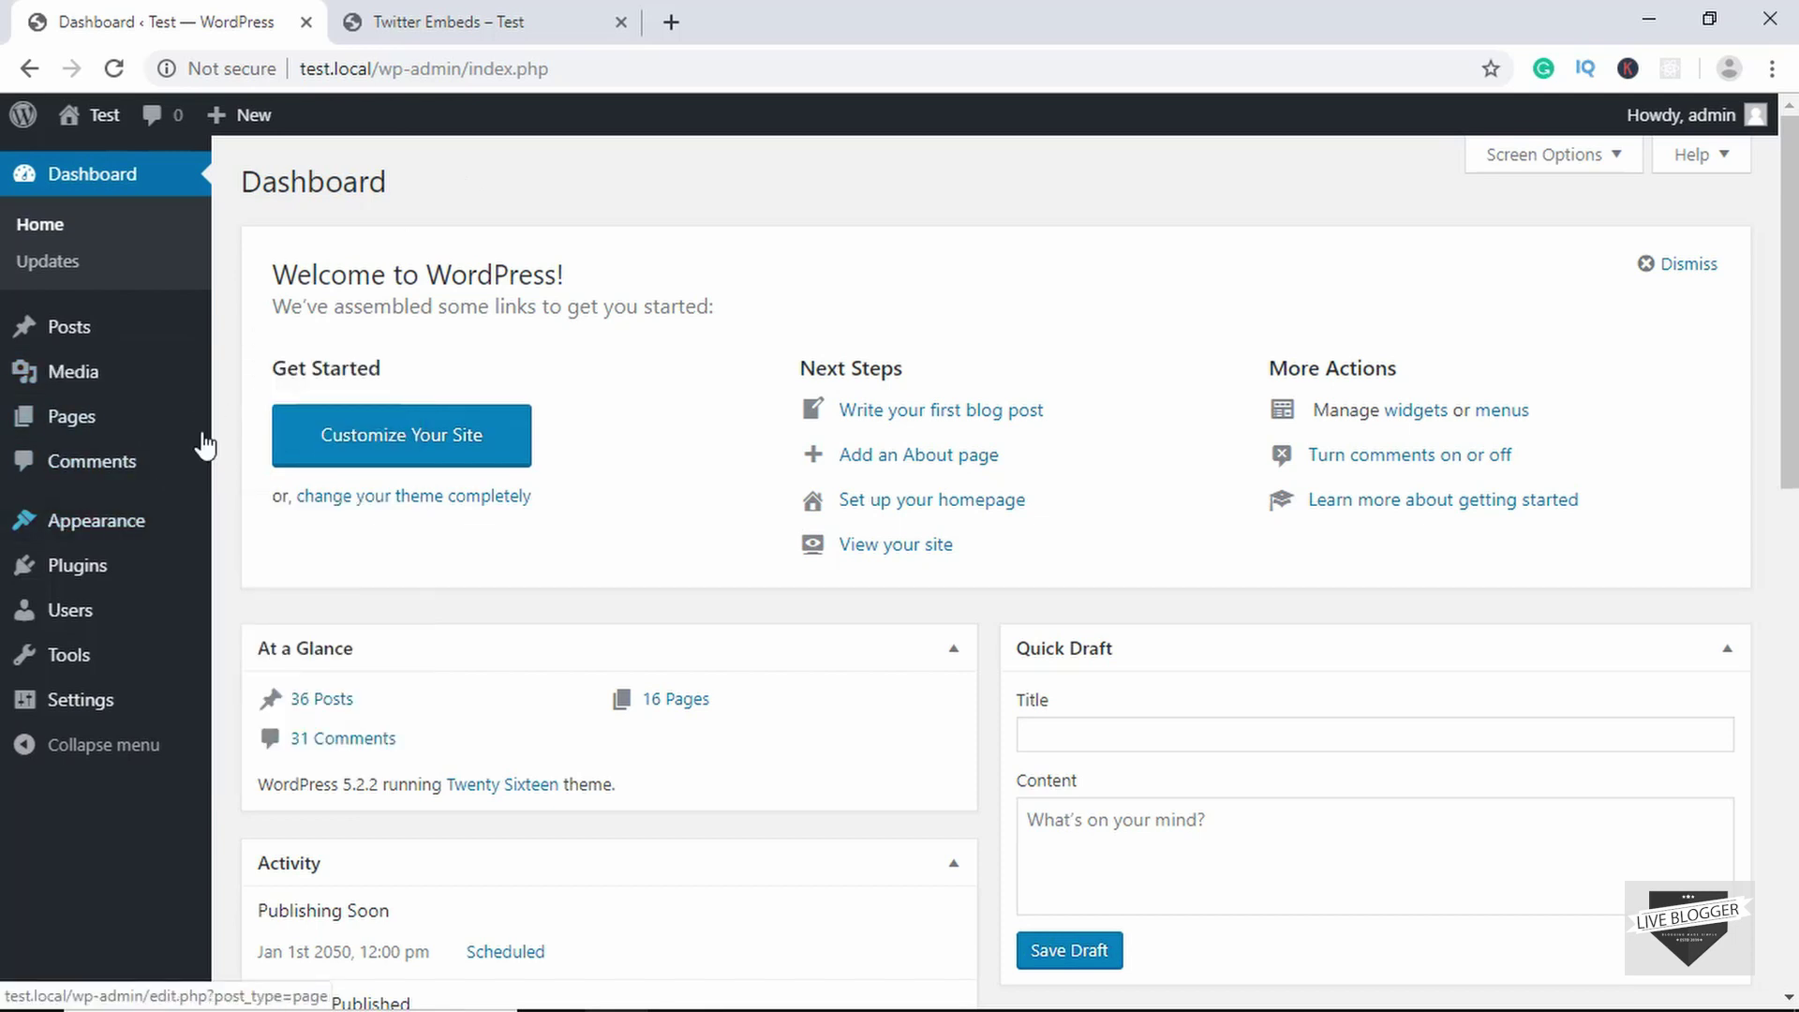
mouse_move(141, 557)
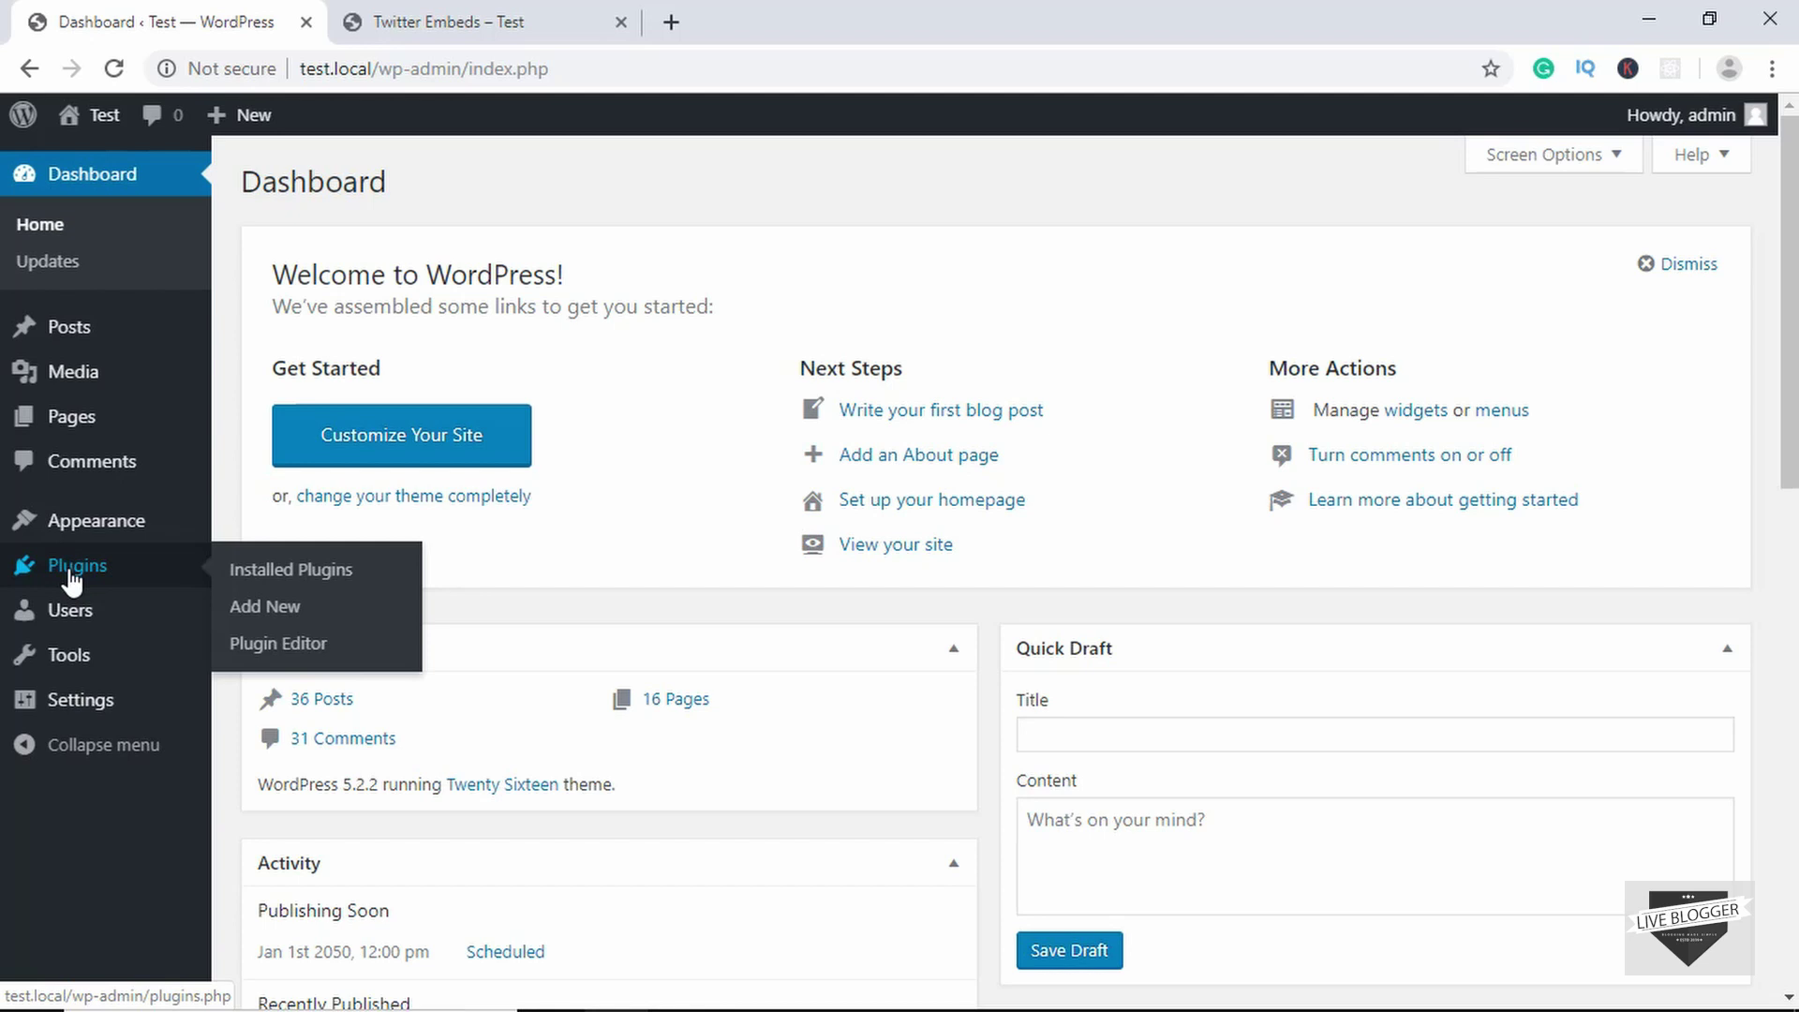
- Search plugins for 'disable comments', then install and activate Disable Comments
left_click(271, 608)
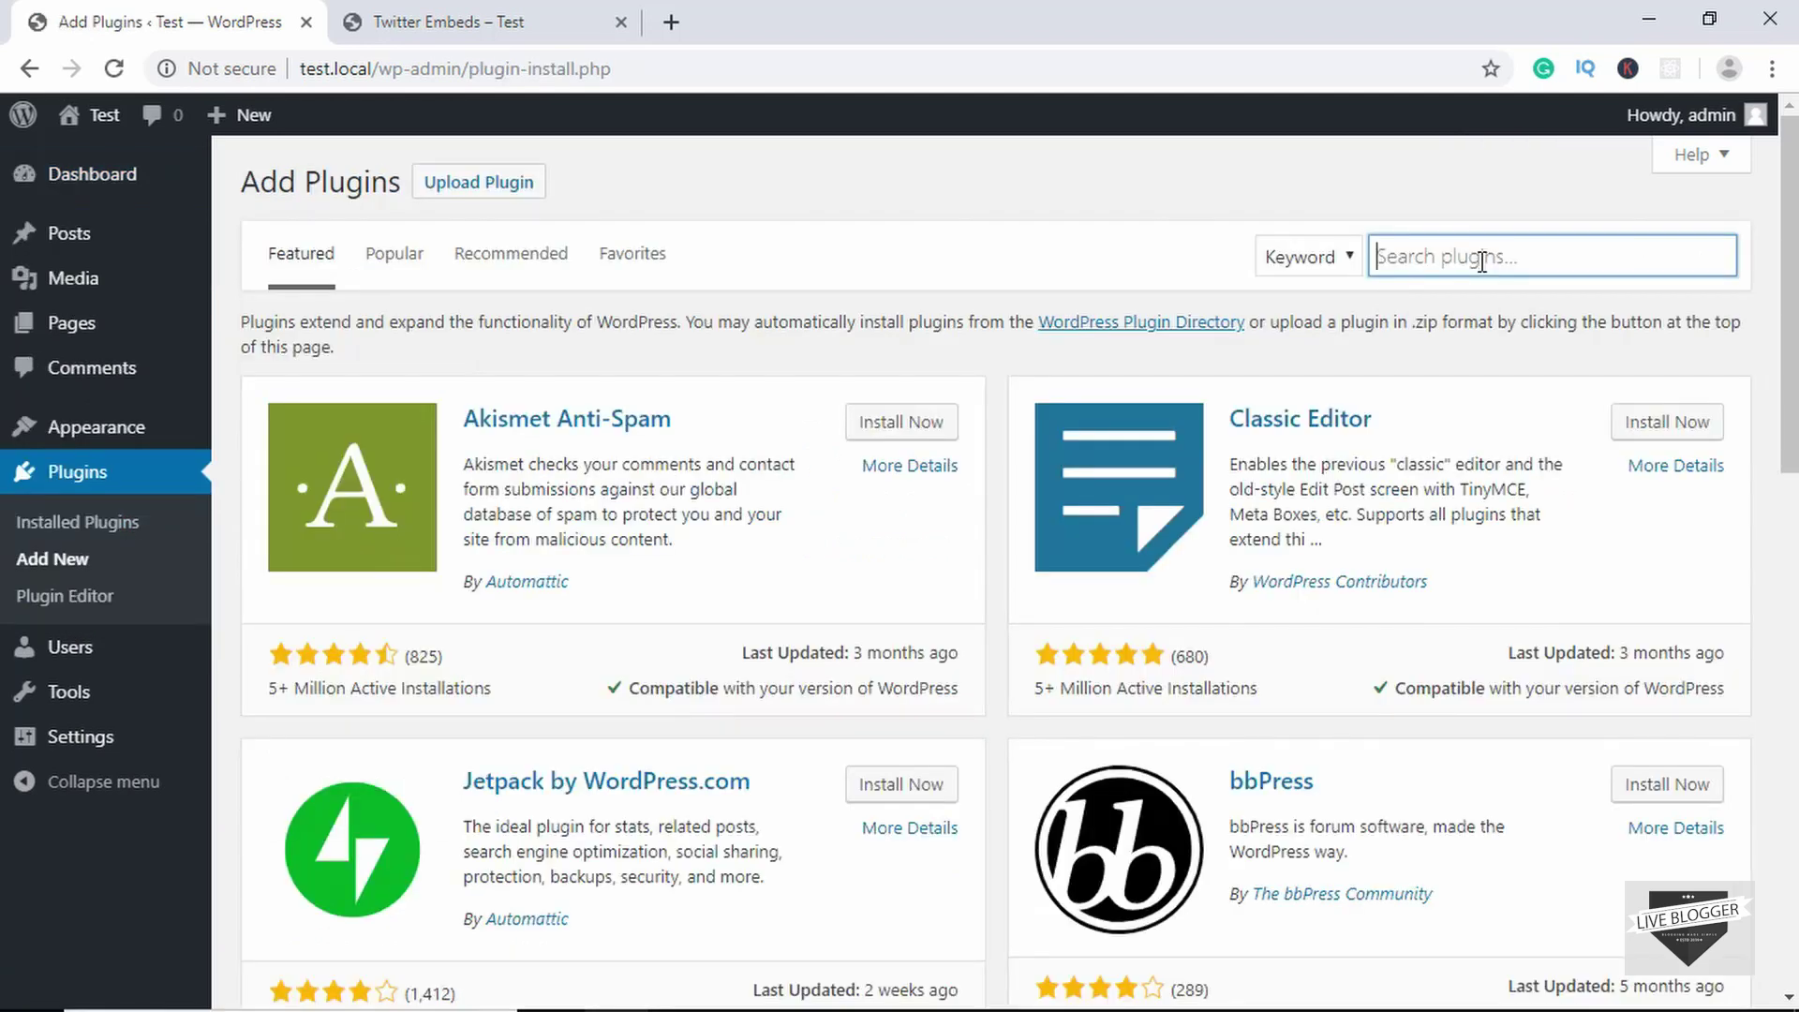
type("disable comments")
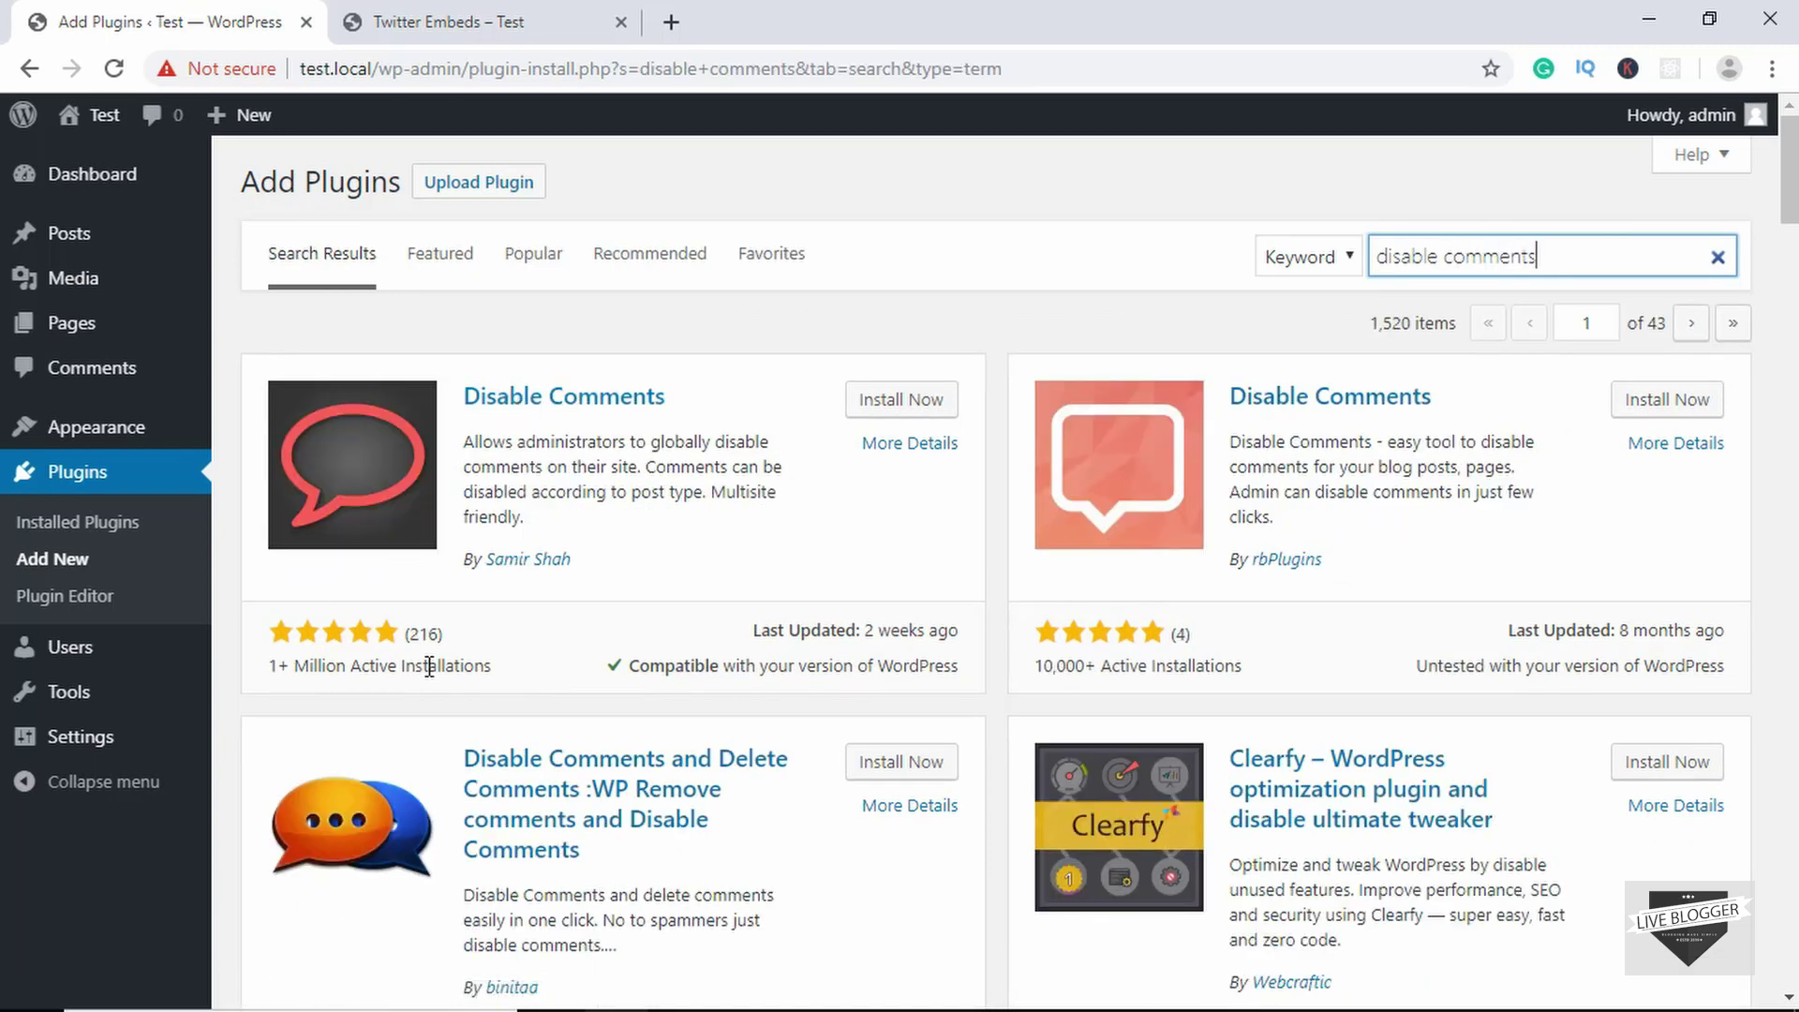
left_click(899, 401)
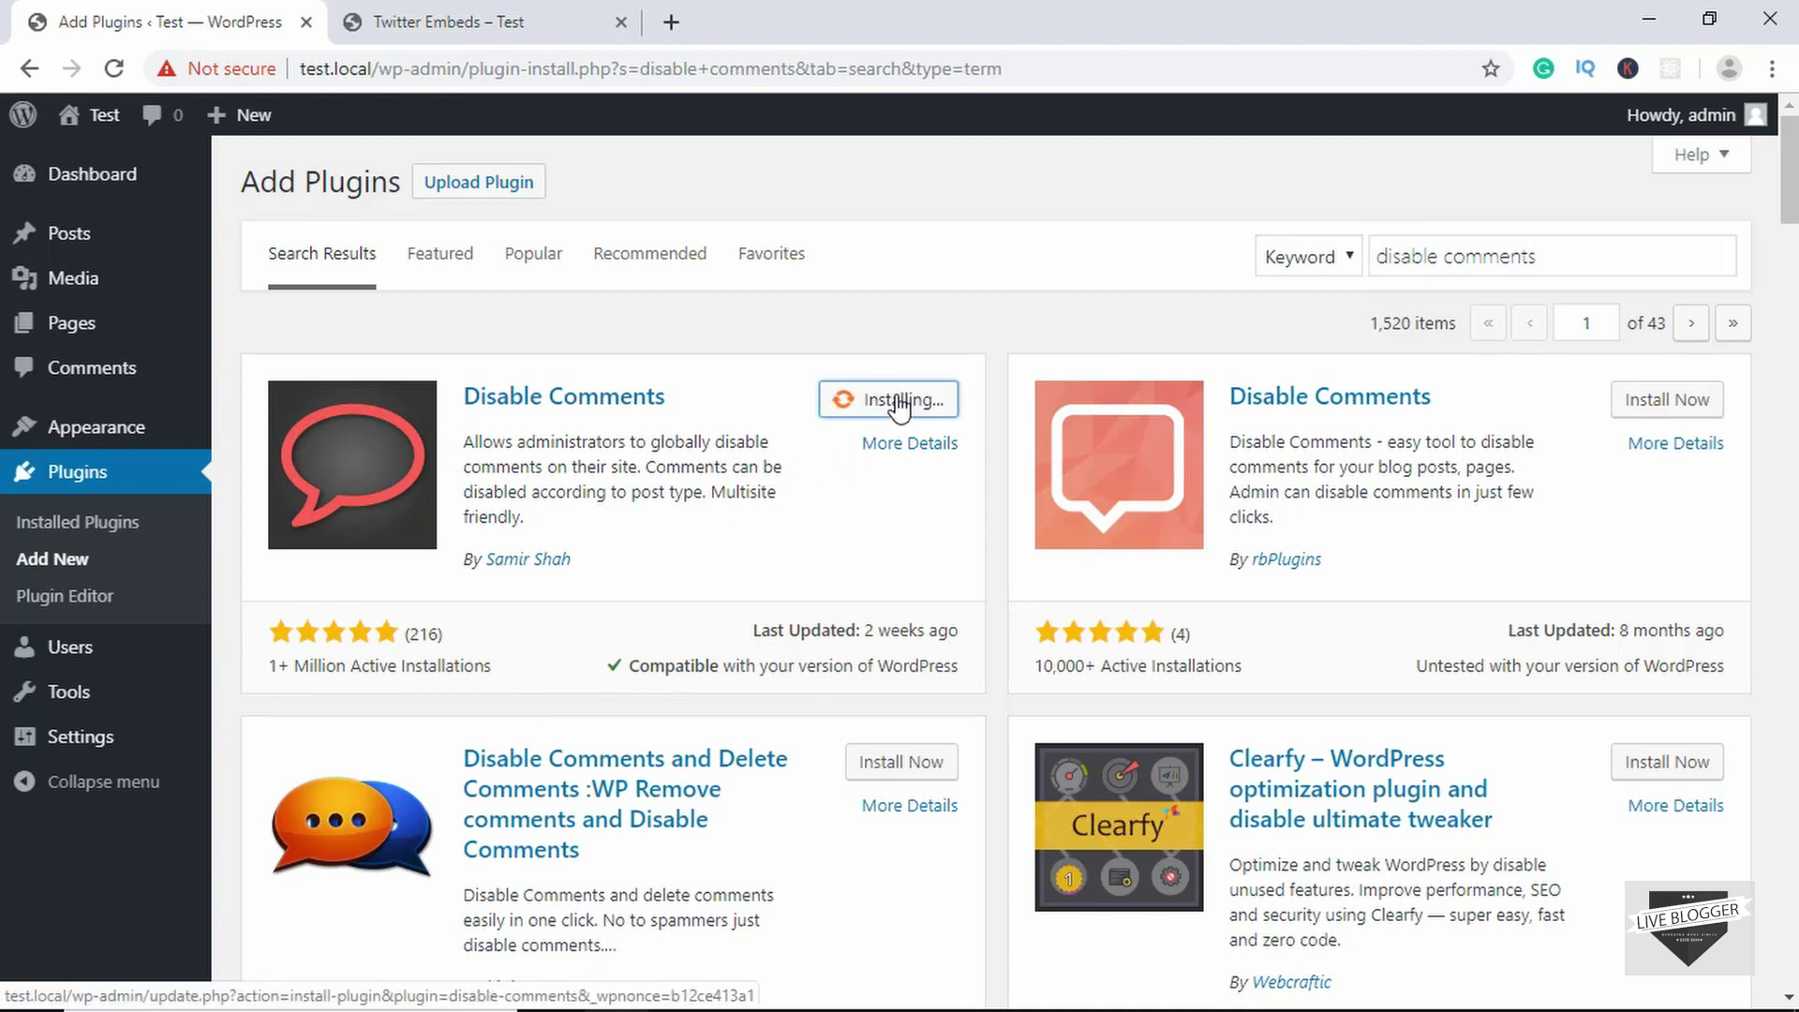
left_click(899, 403)
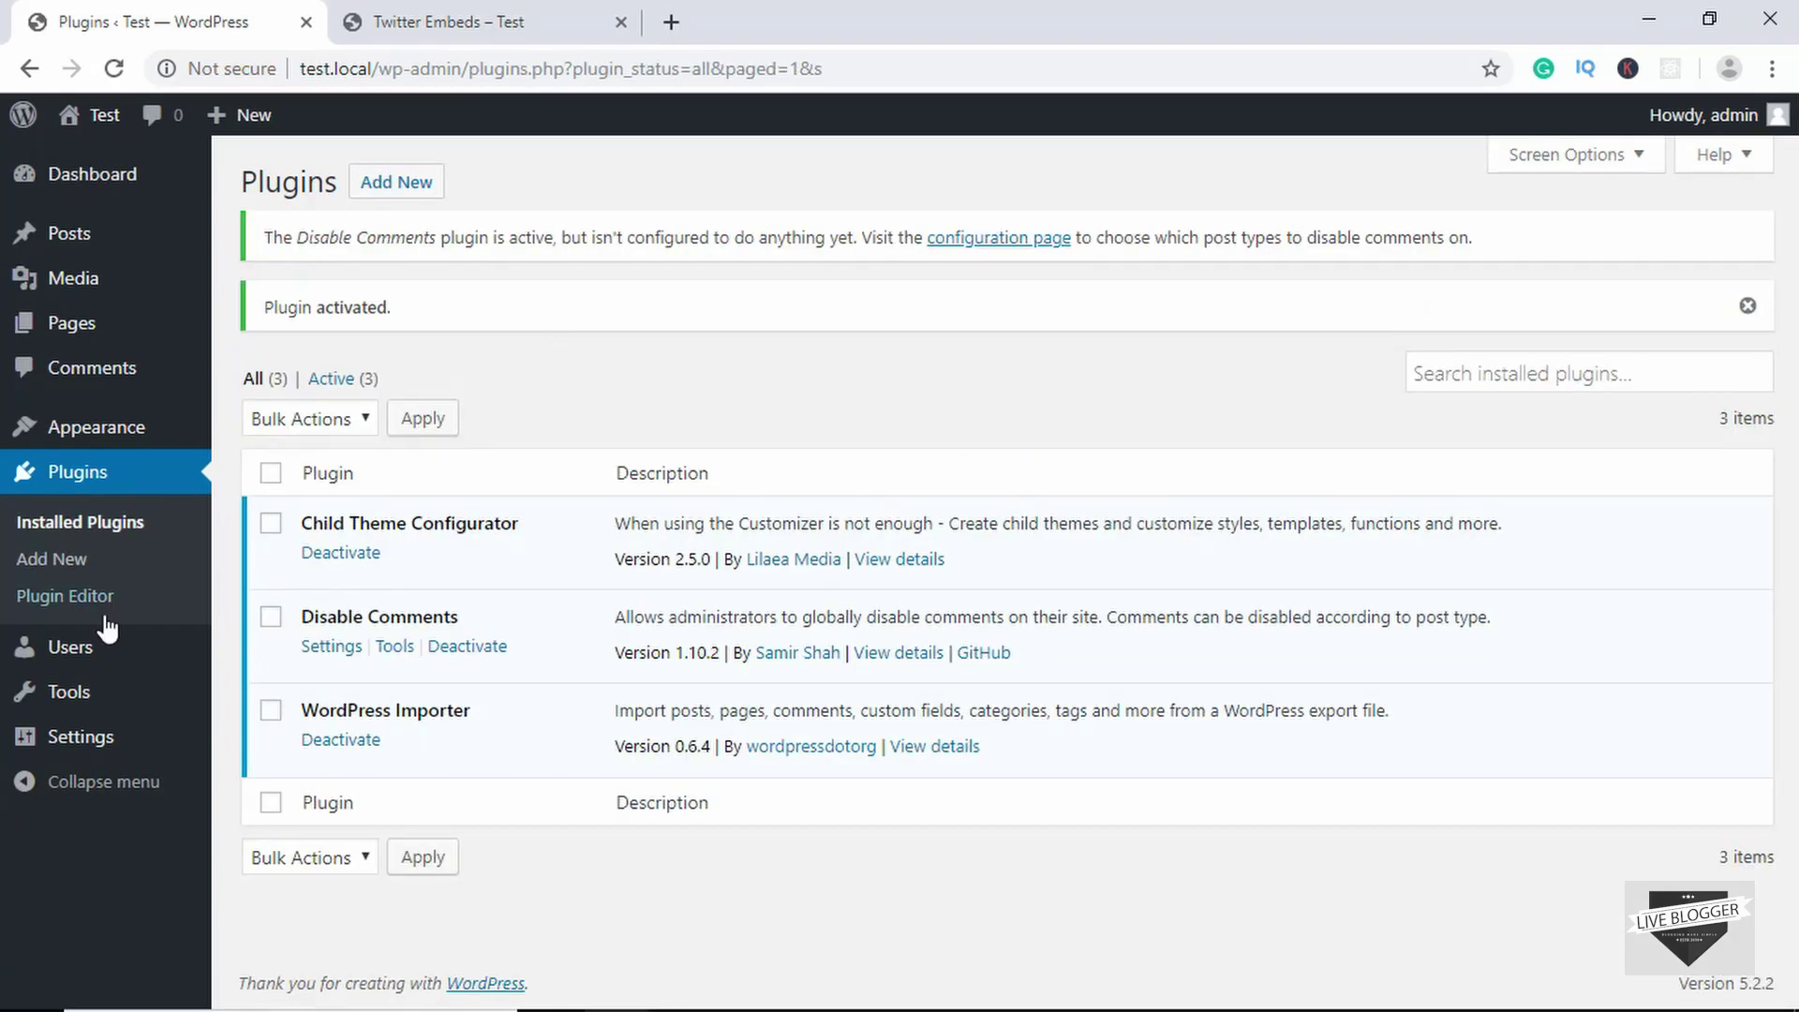
- In Disable Comments settings, check Posts, Pages and Media under 'On certain post types' and save
mouse_move(87, 747)
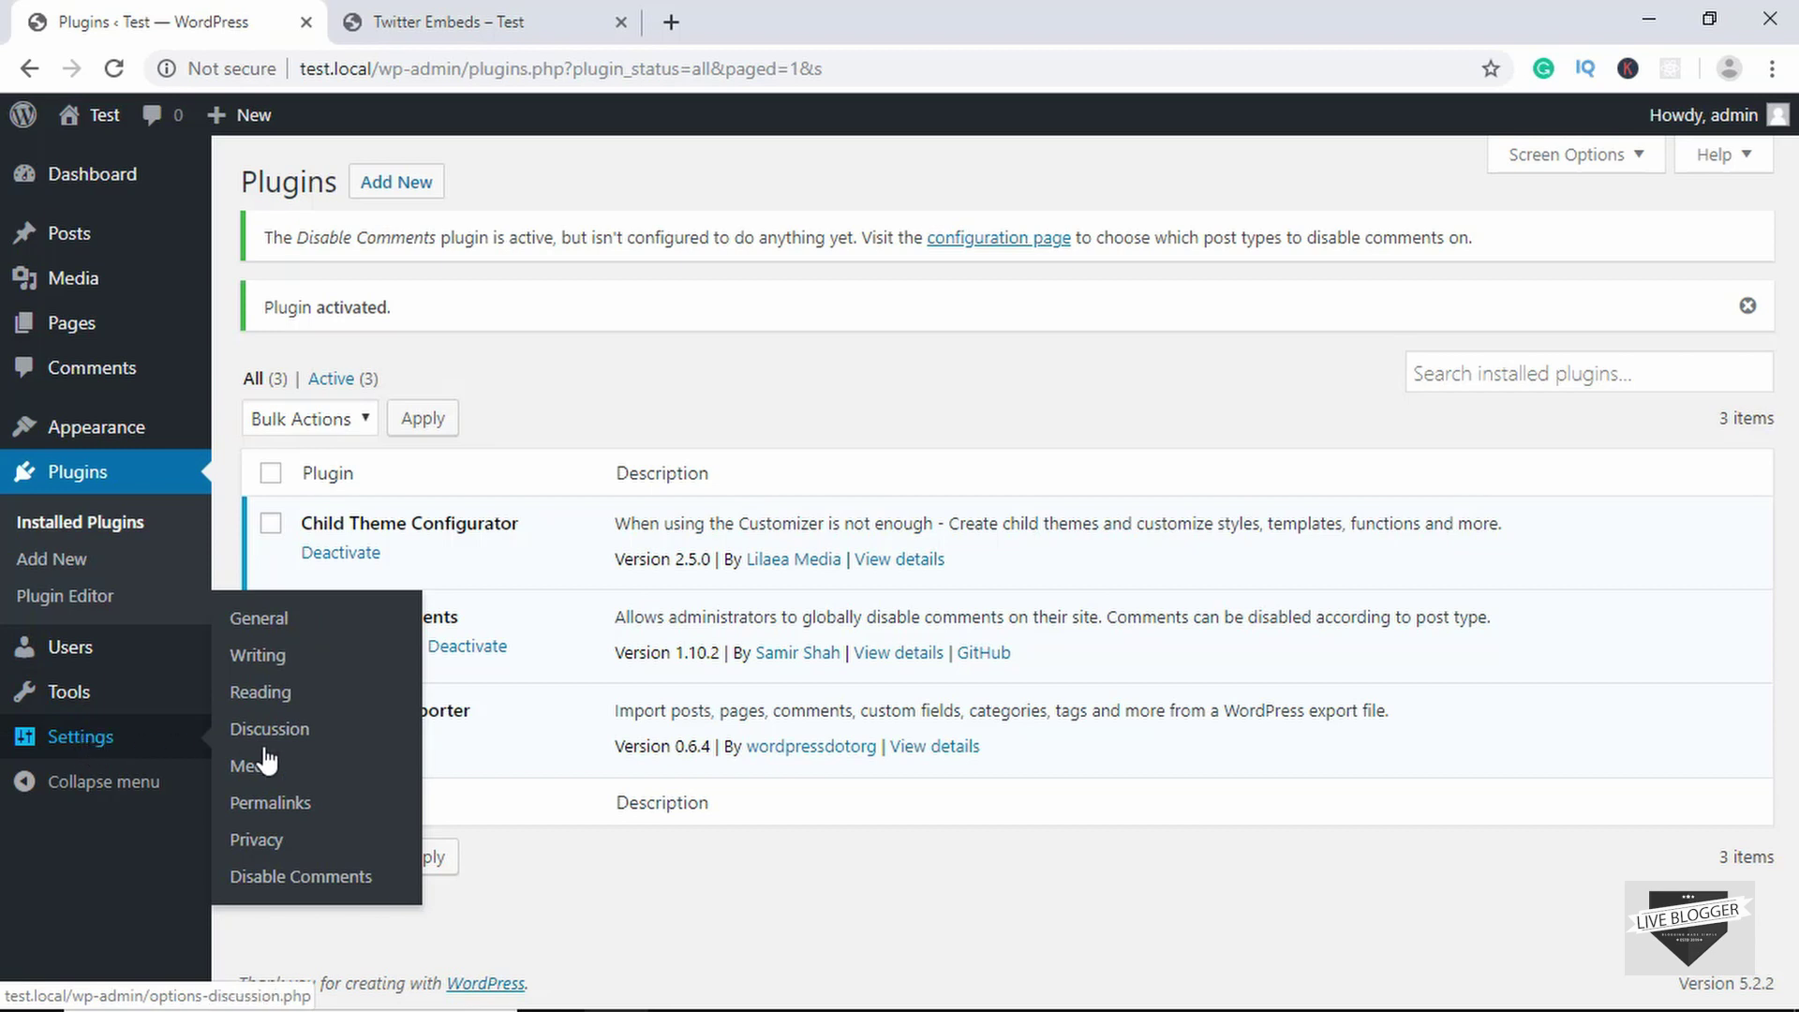
left_click(335, 878)
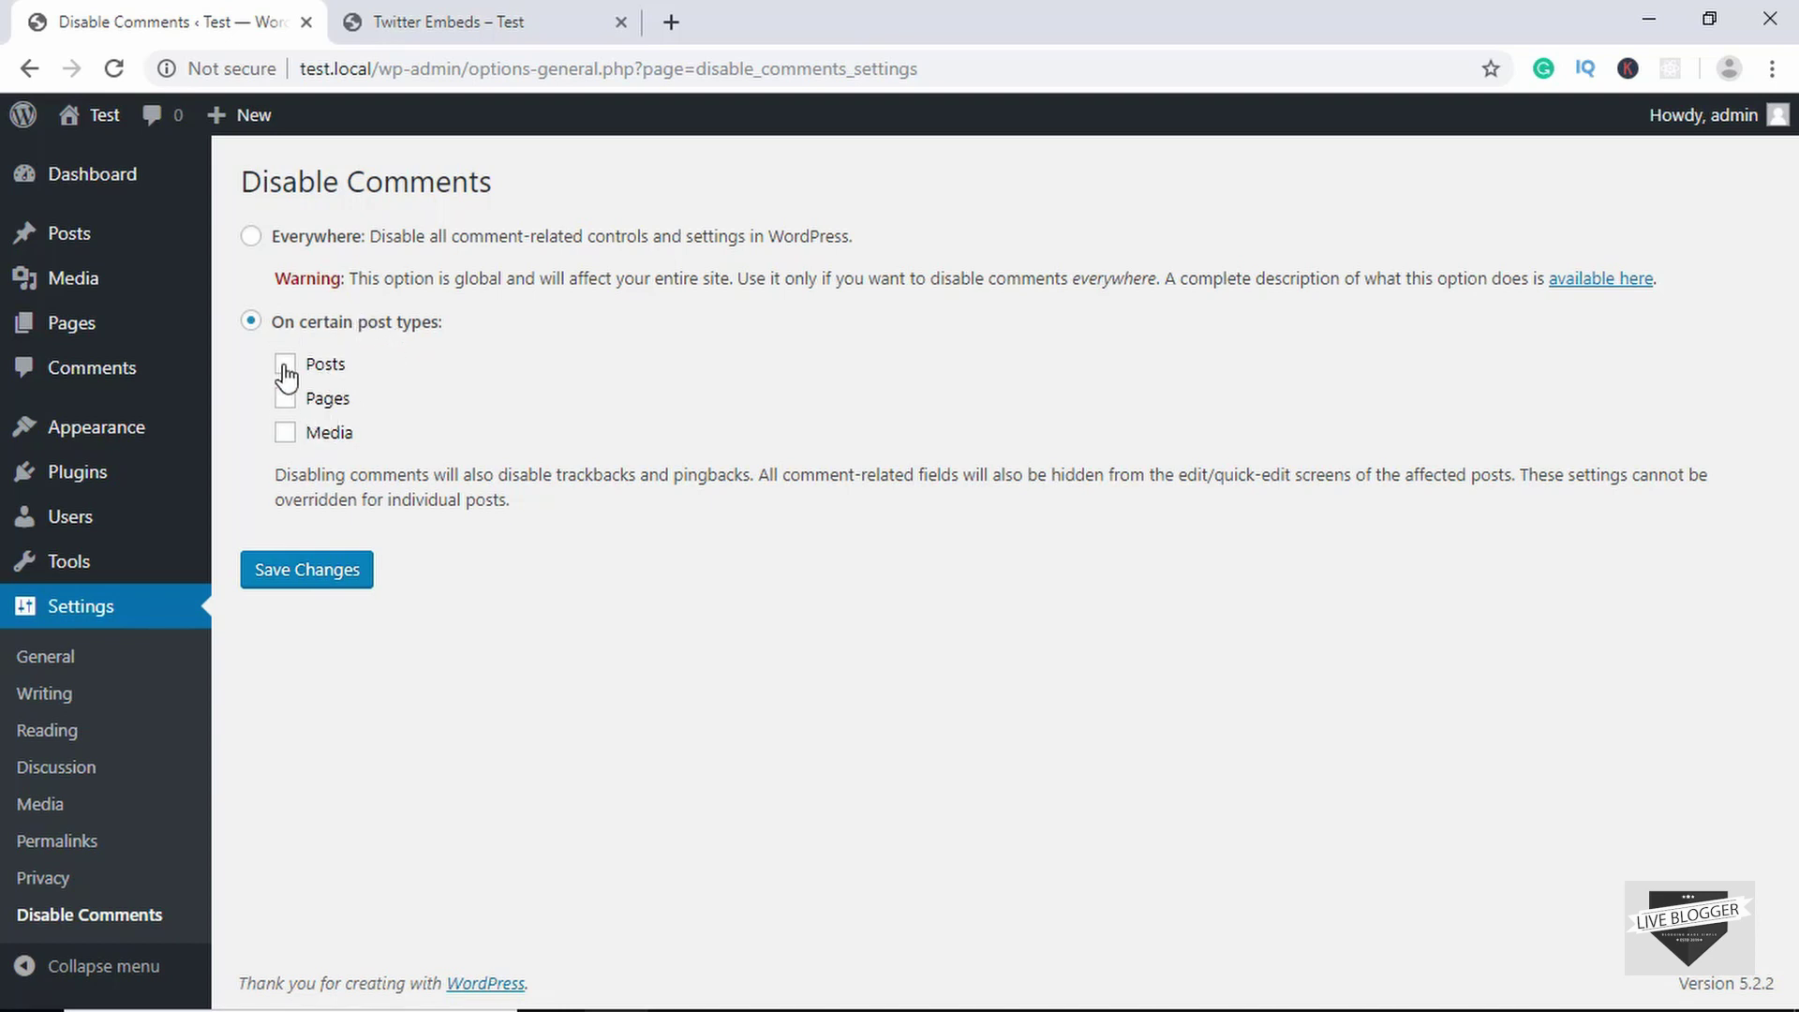
left_click(285, 432)
left_click(285, 366)
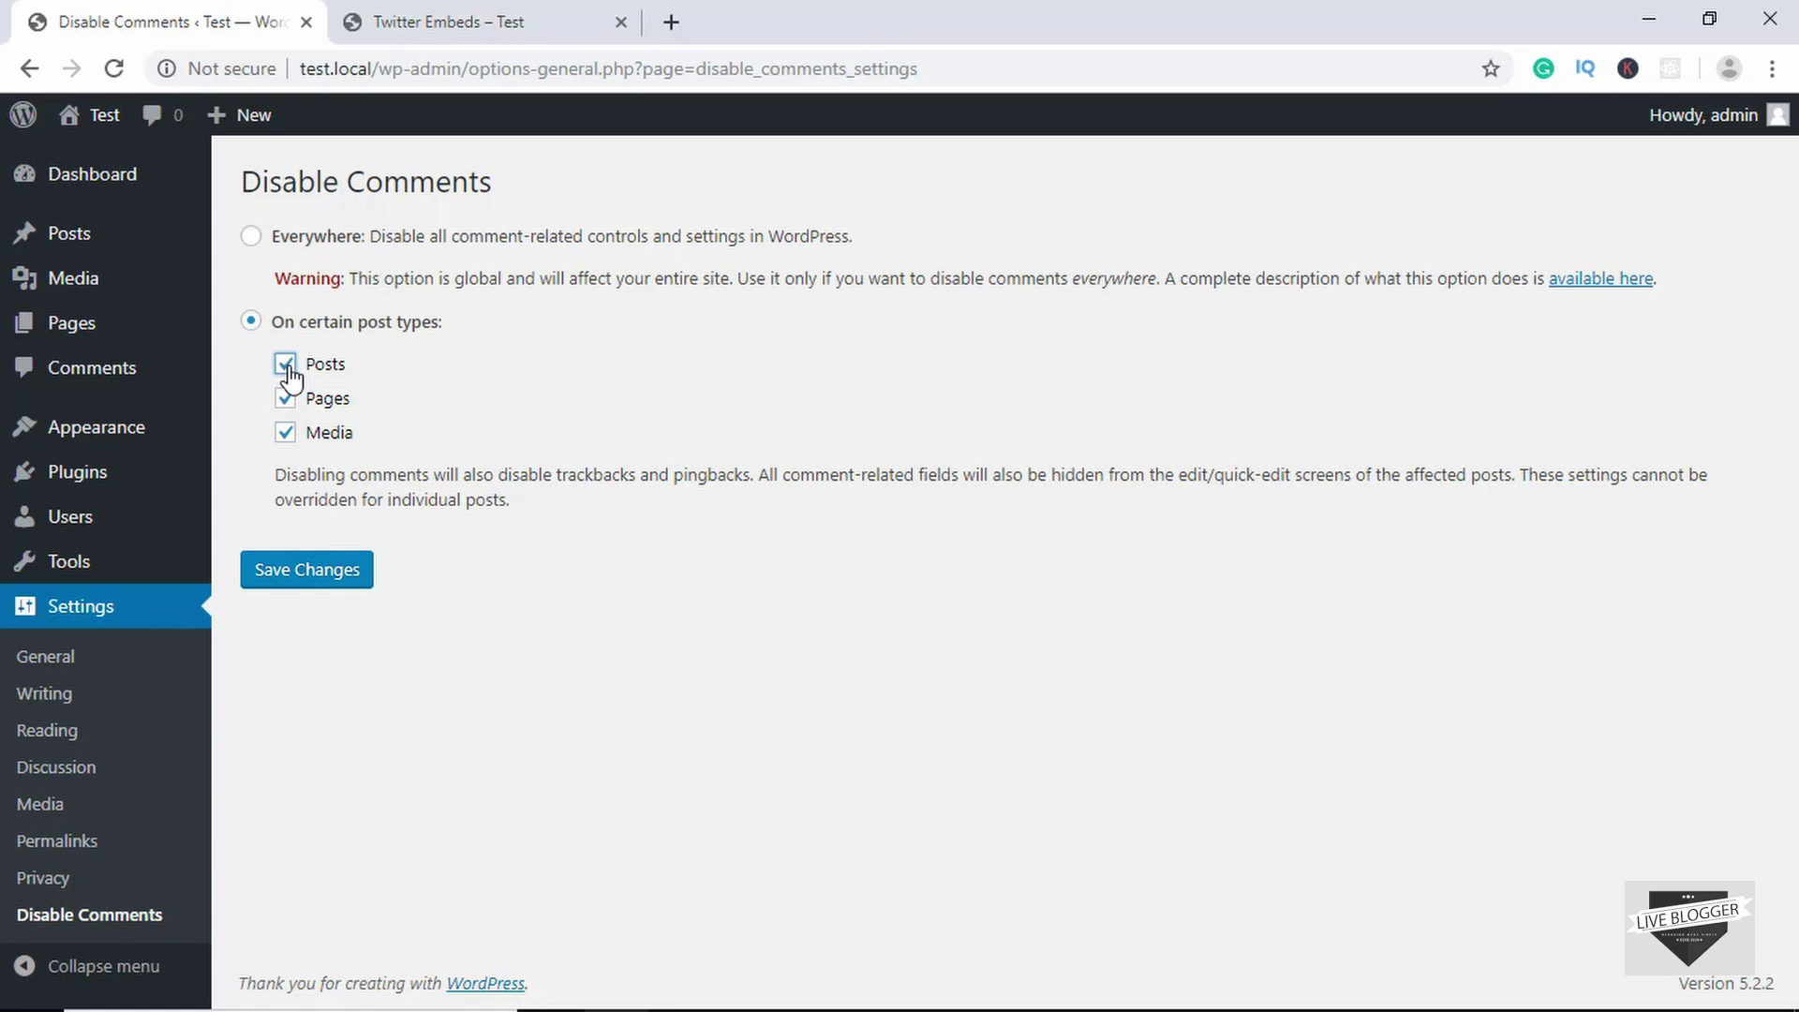
left_click(317, 570)
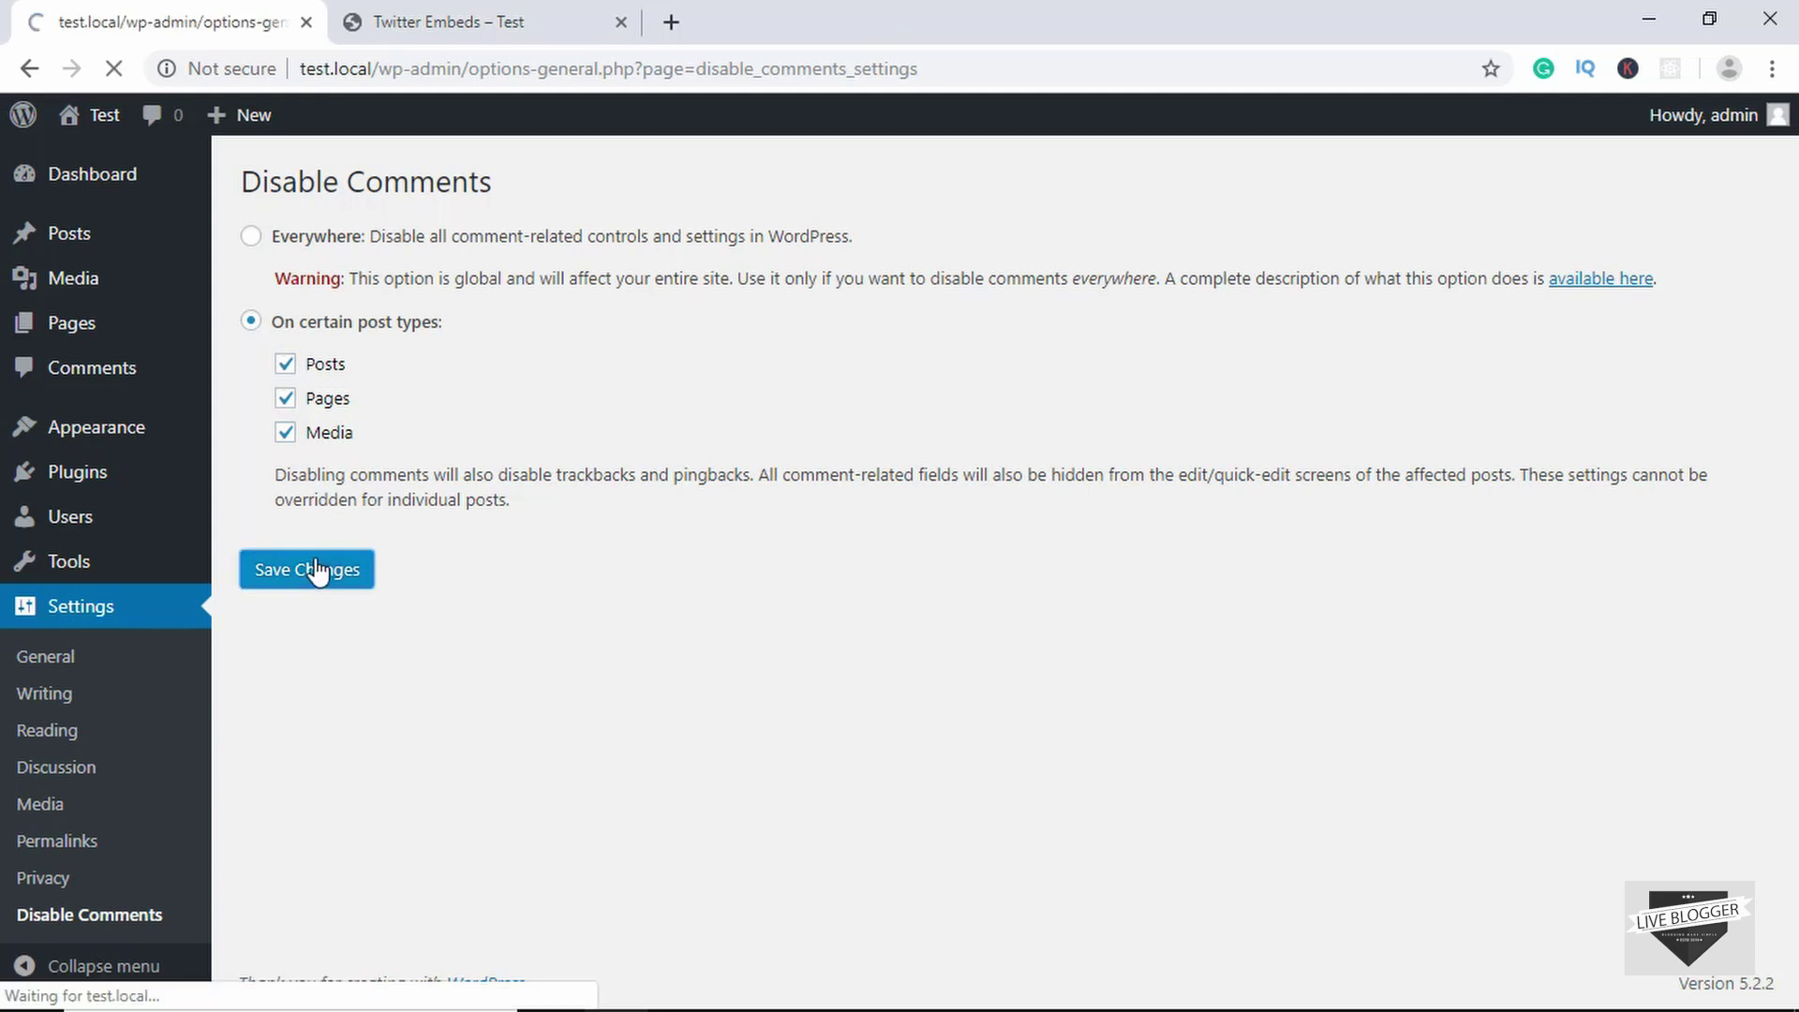
- Reload the live Twitter Embeds post and scroll through it to confirm comments are gone
left_click(423, 18)
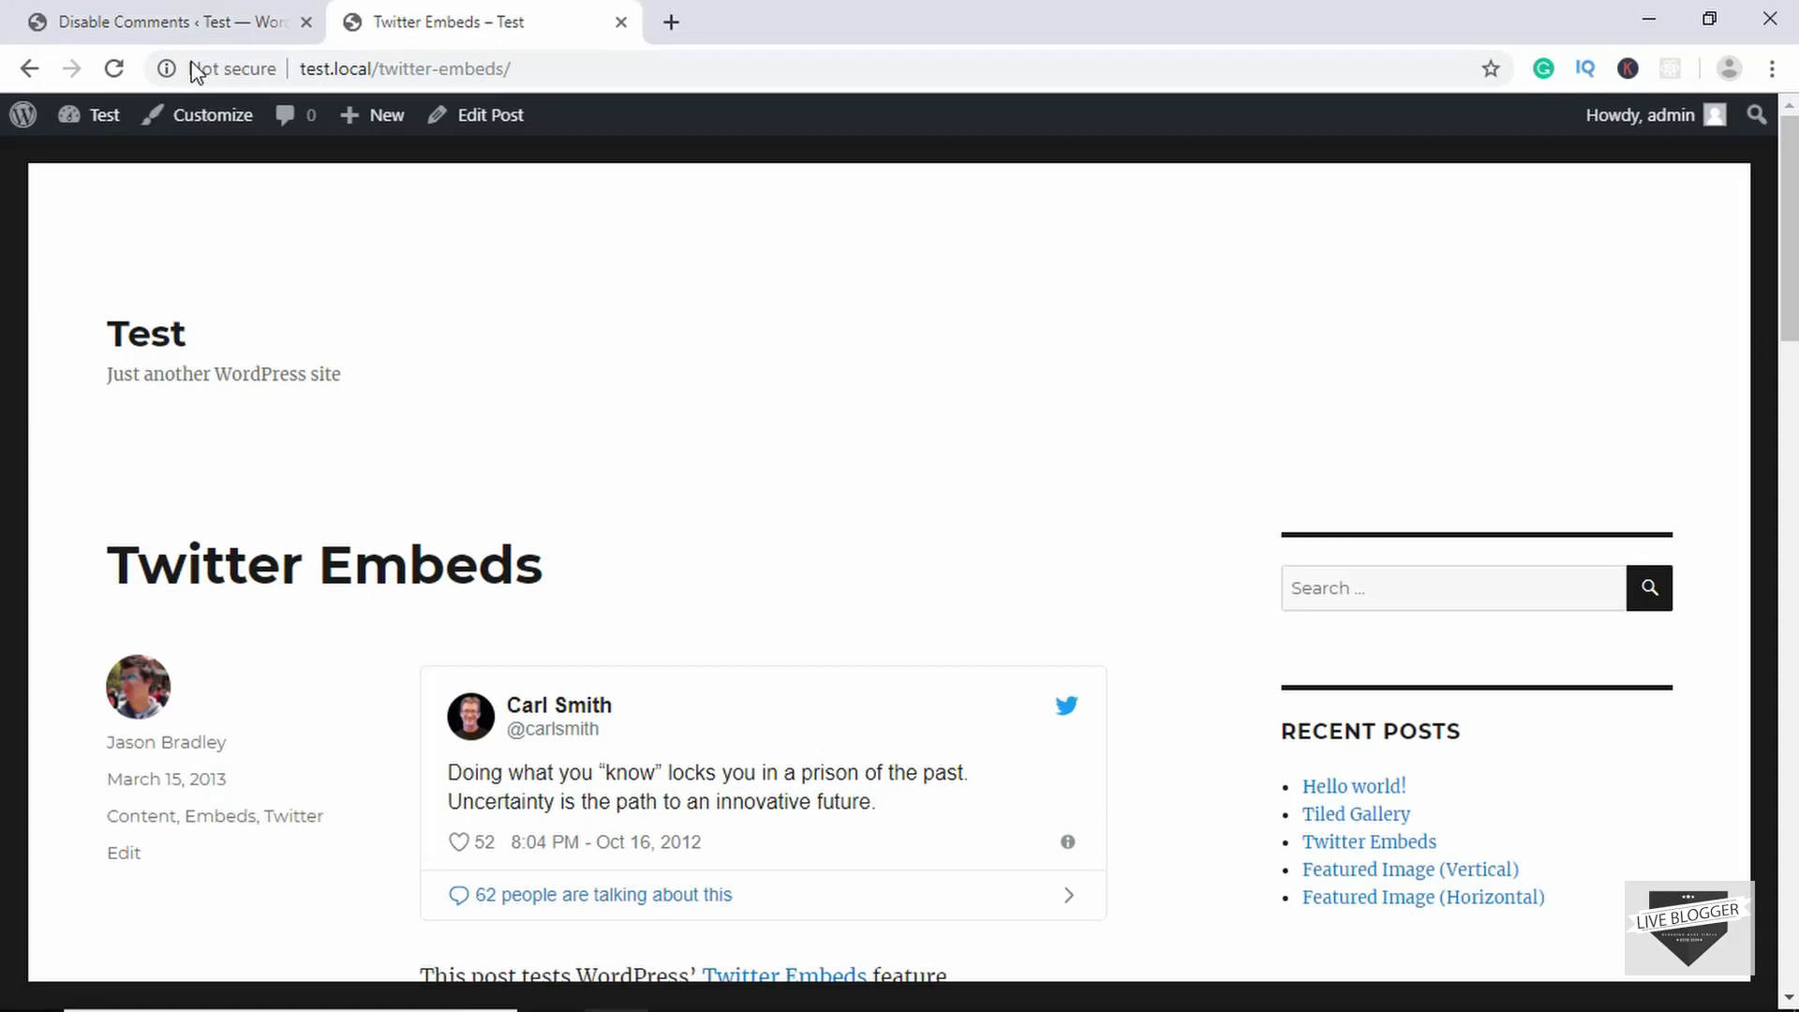
left_click(123, 71)
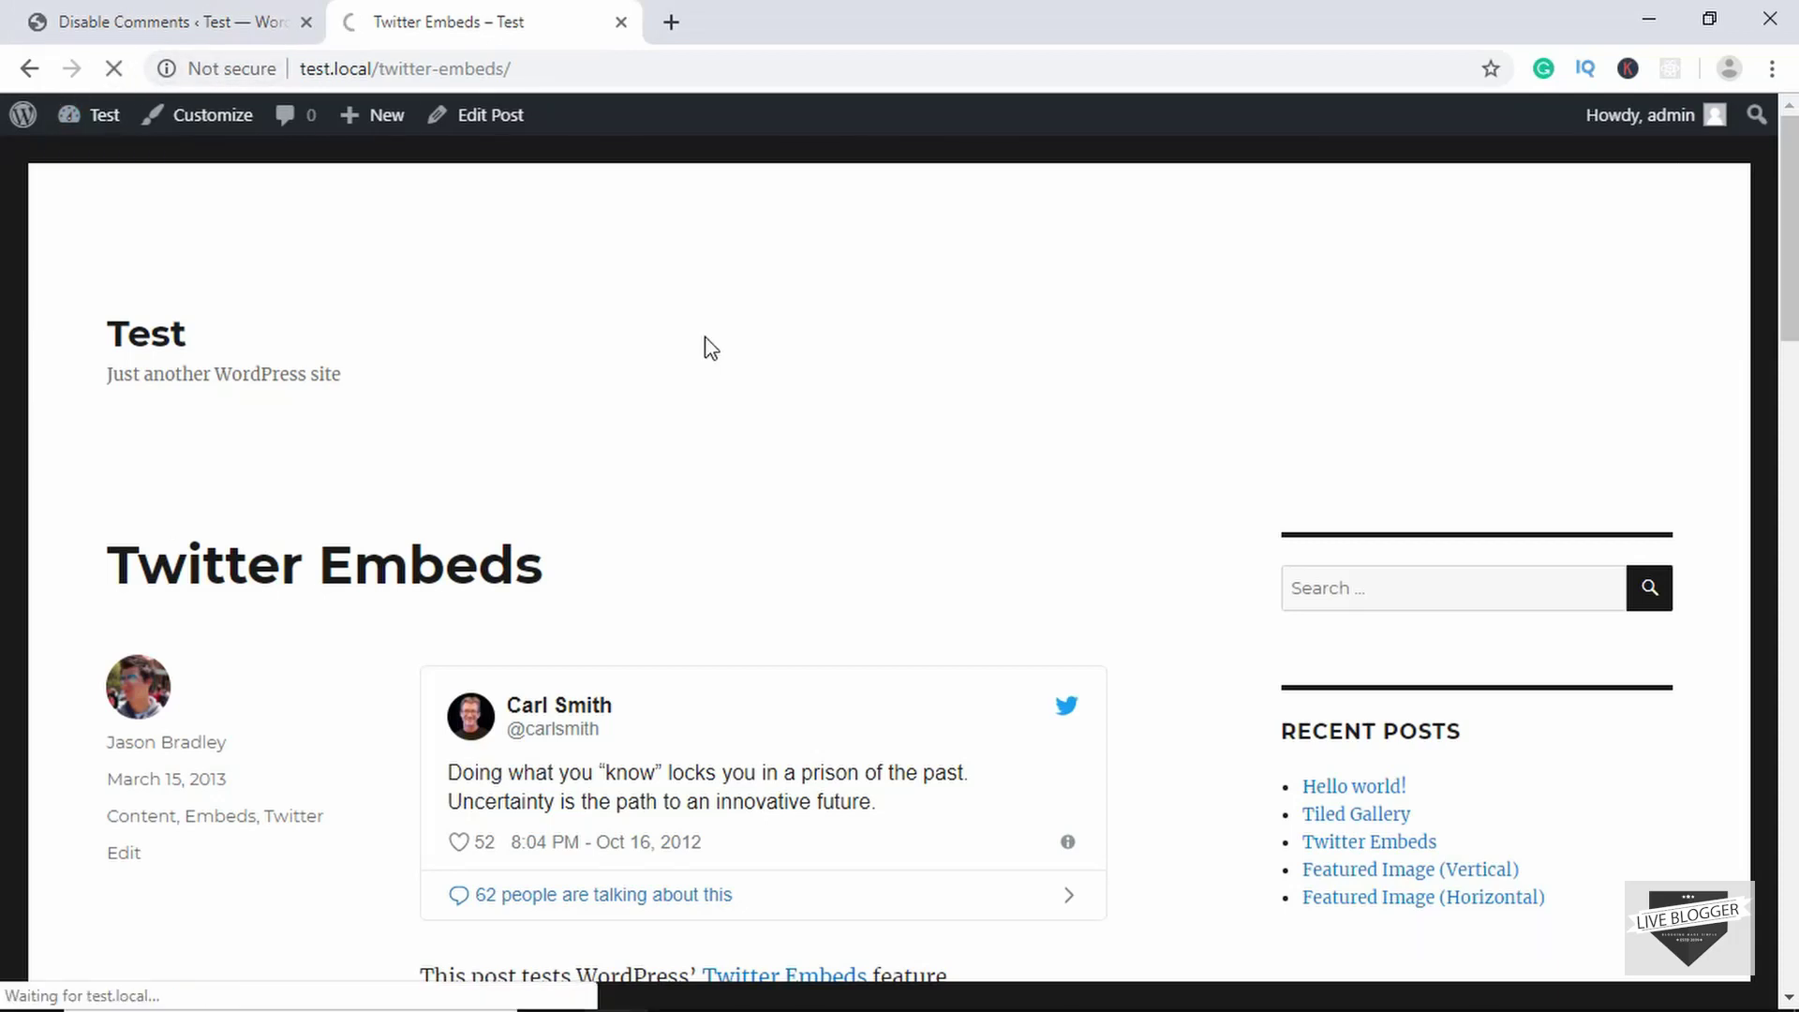
scroll(875, 590, "down", 8)
scroll(875, 591, "up", 3)
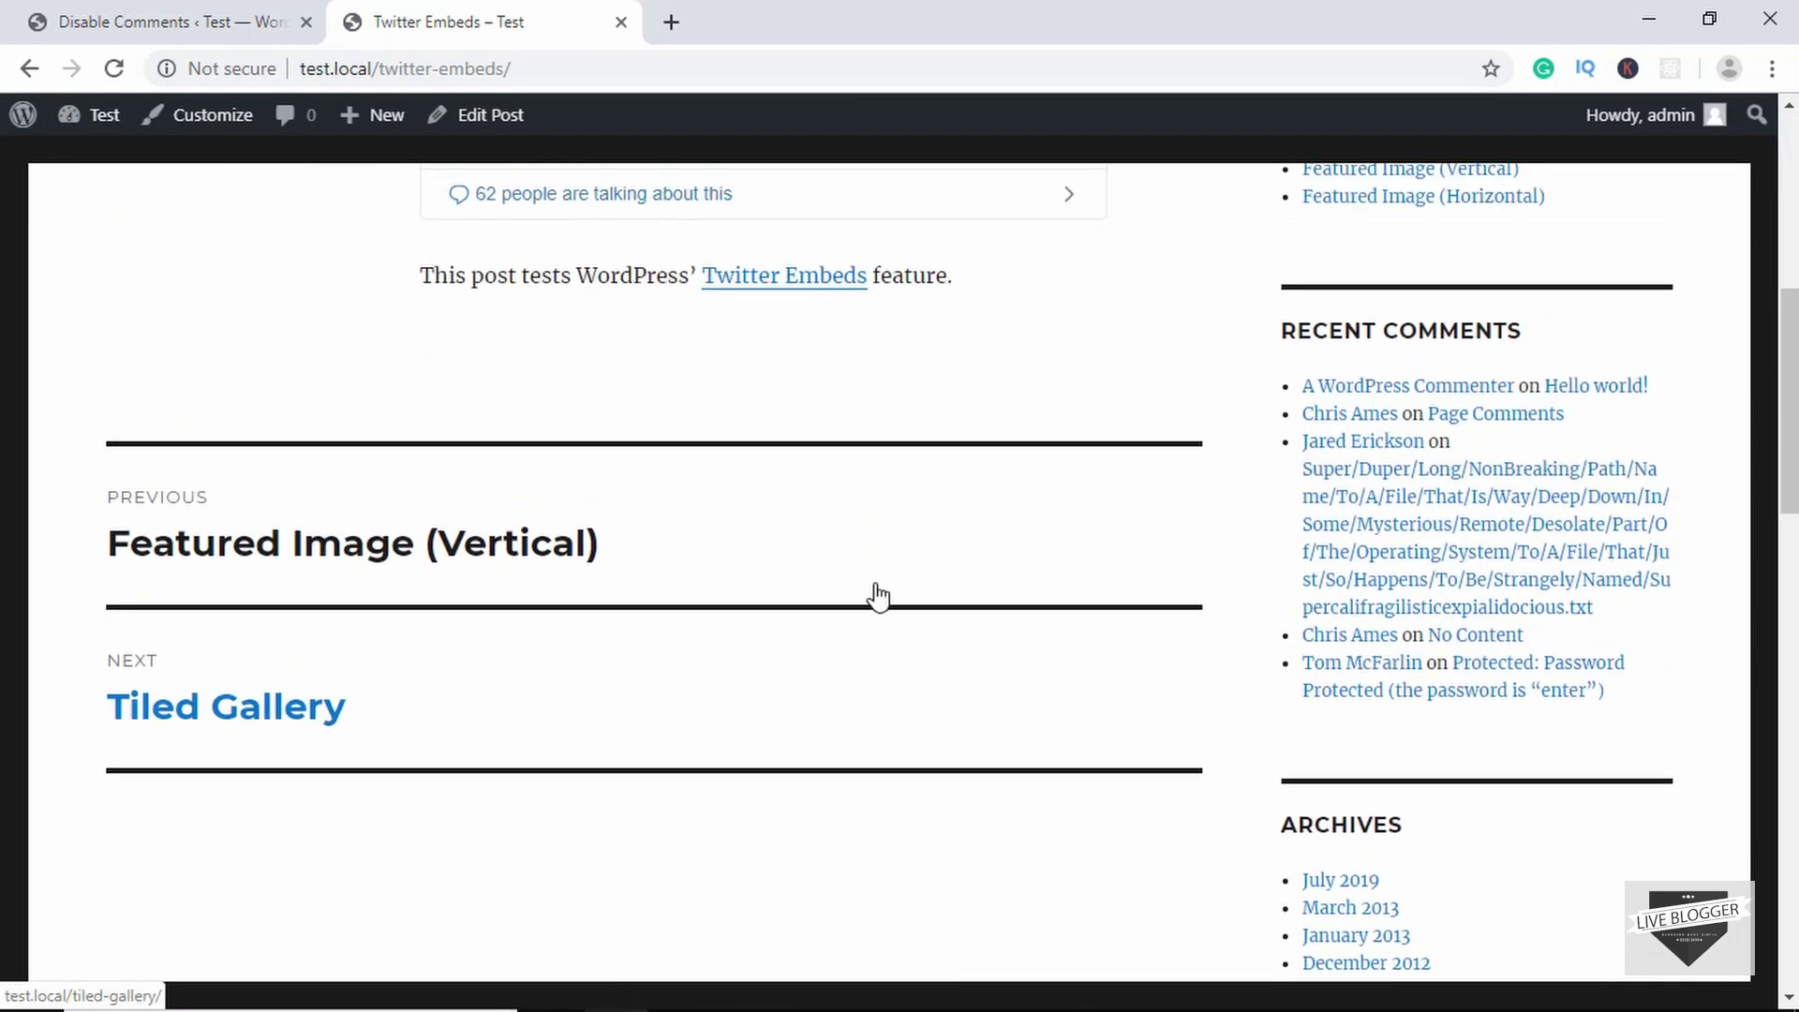
scroll(703, 575, "up", 5)
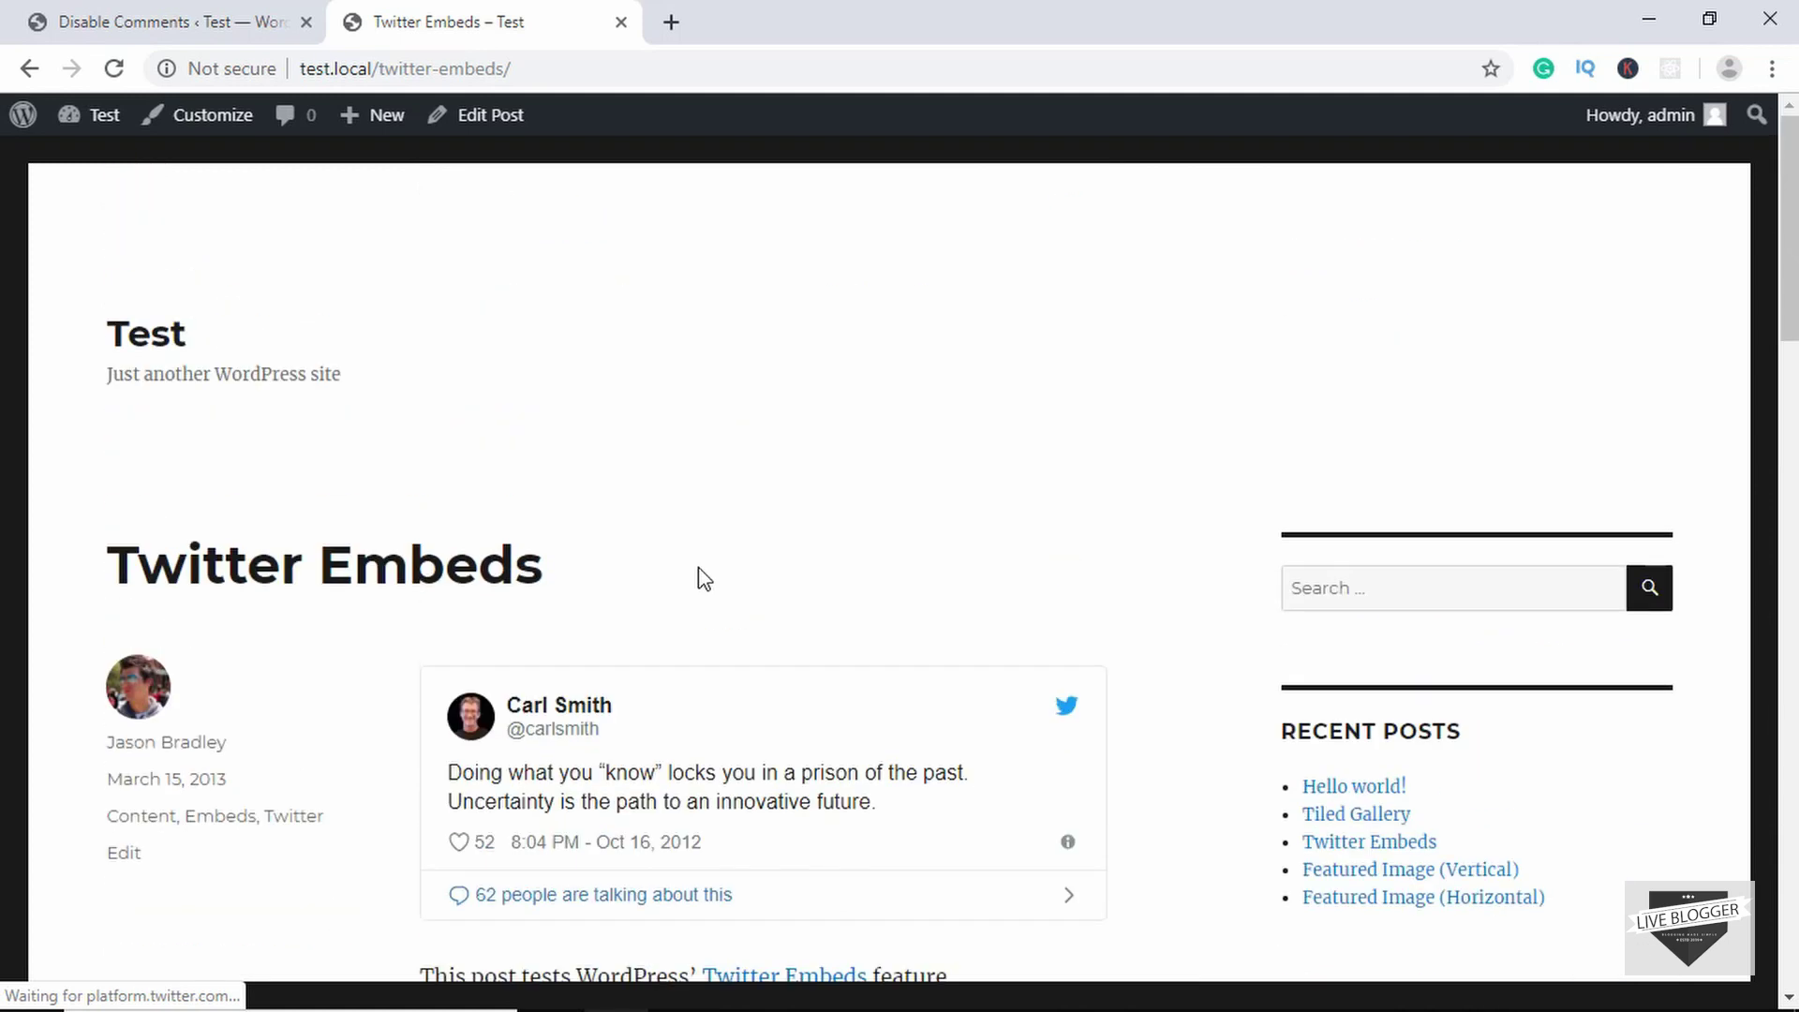
- Open the Hello world! post from the admin Posts list in the editor
left_click(156, 22)
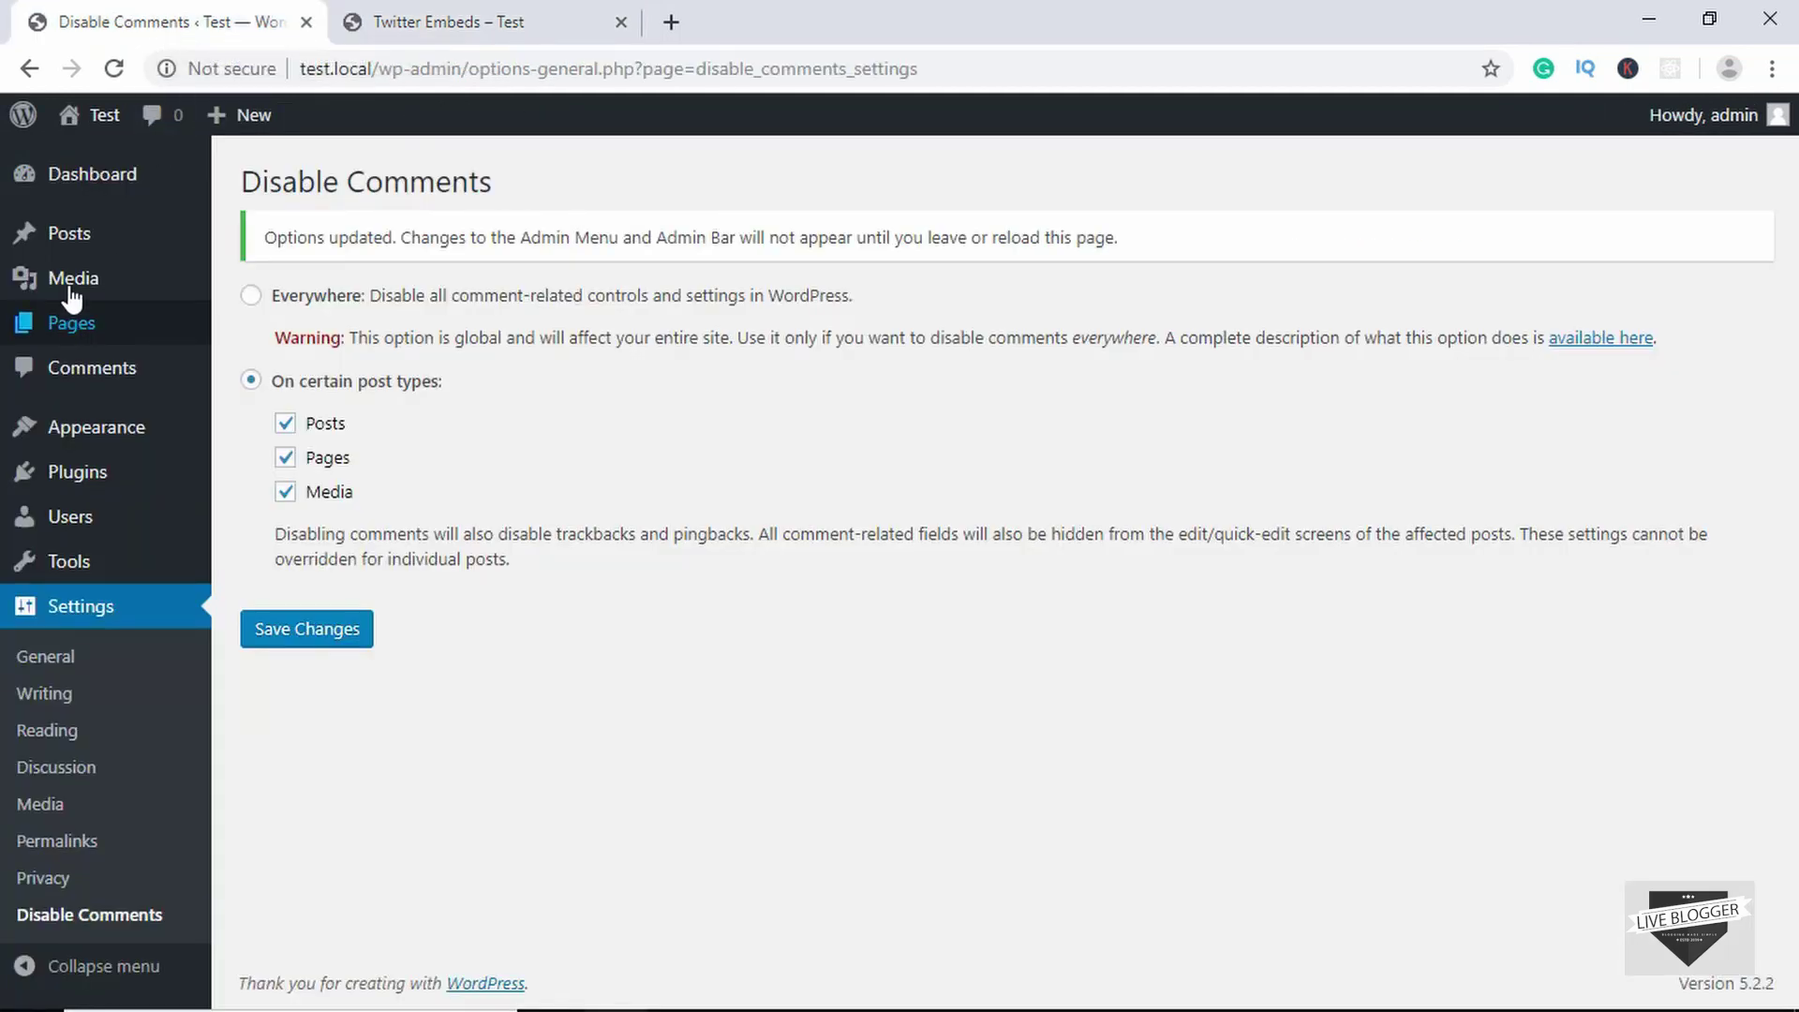
left_click(131, 255)
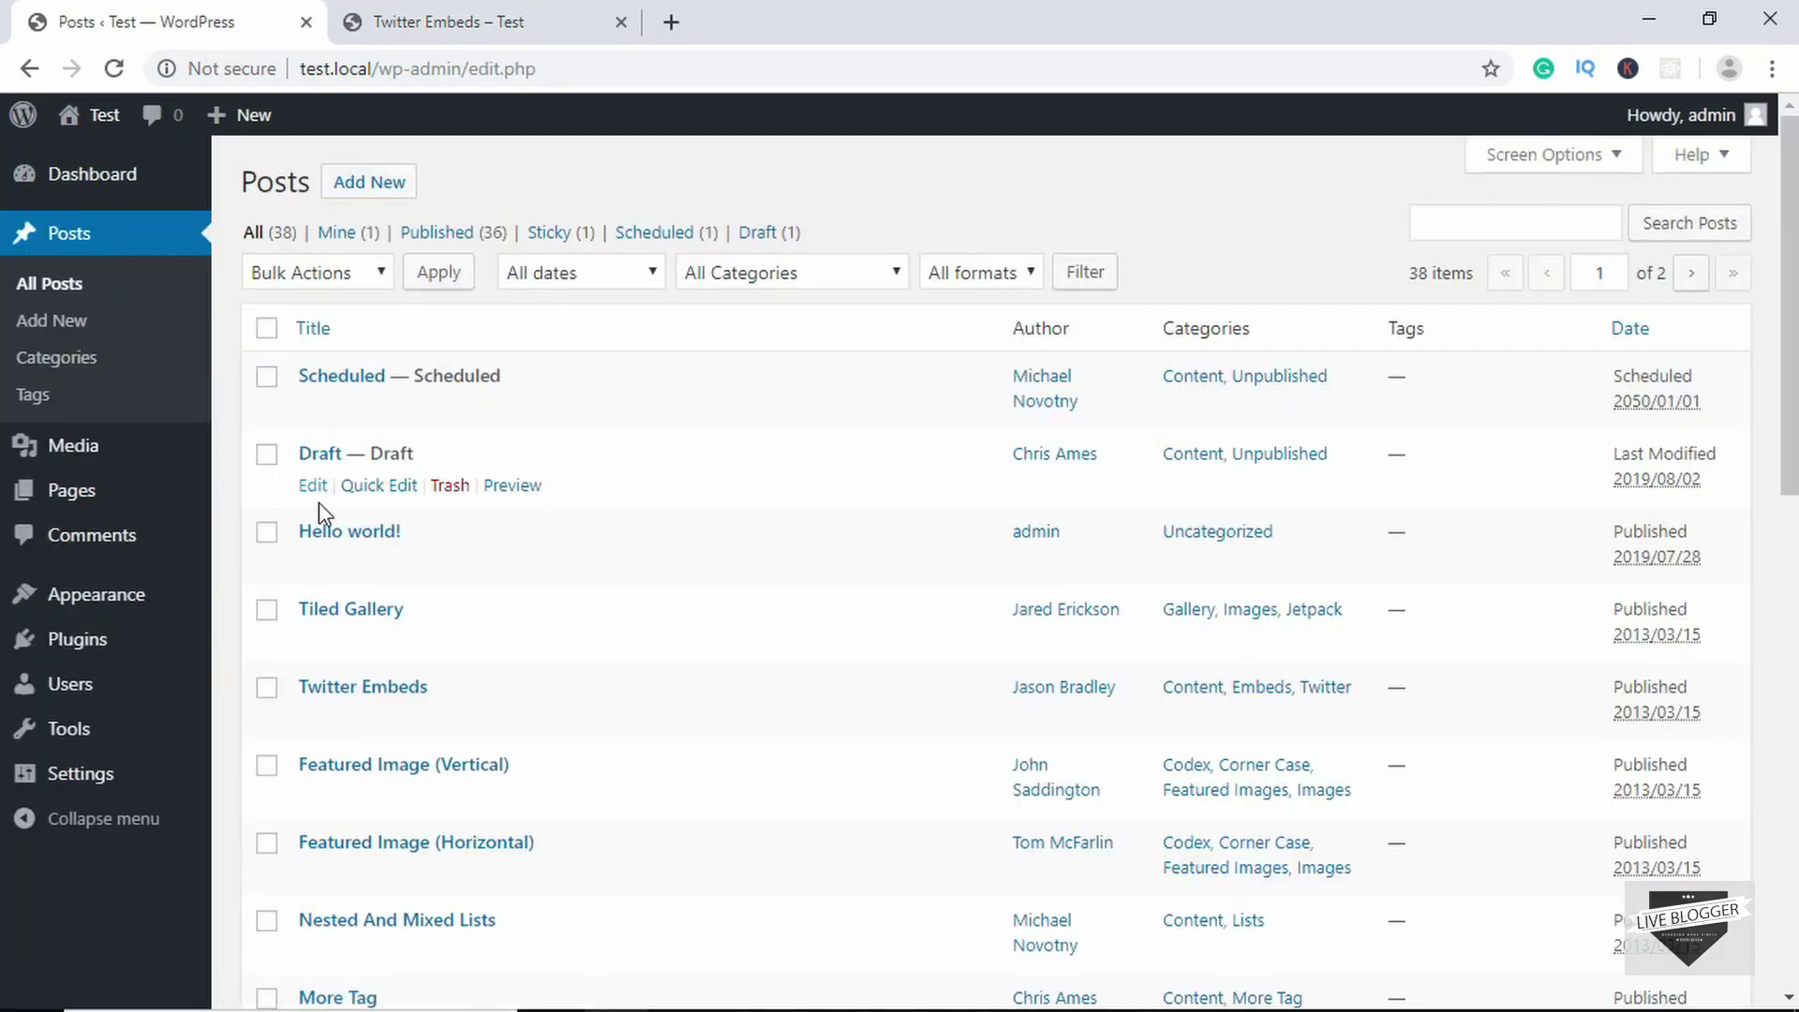
left_click(313, 563)
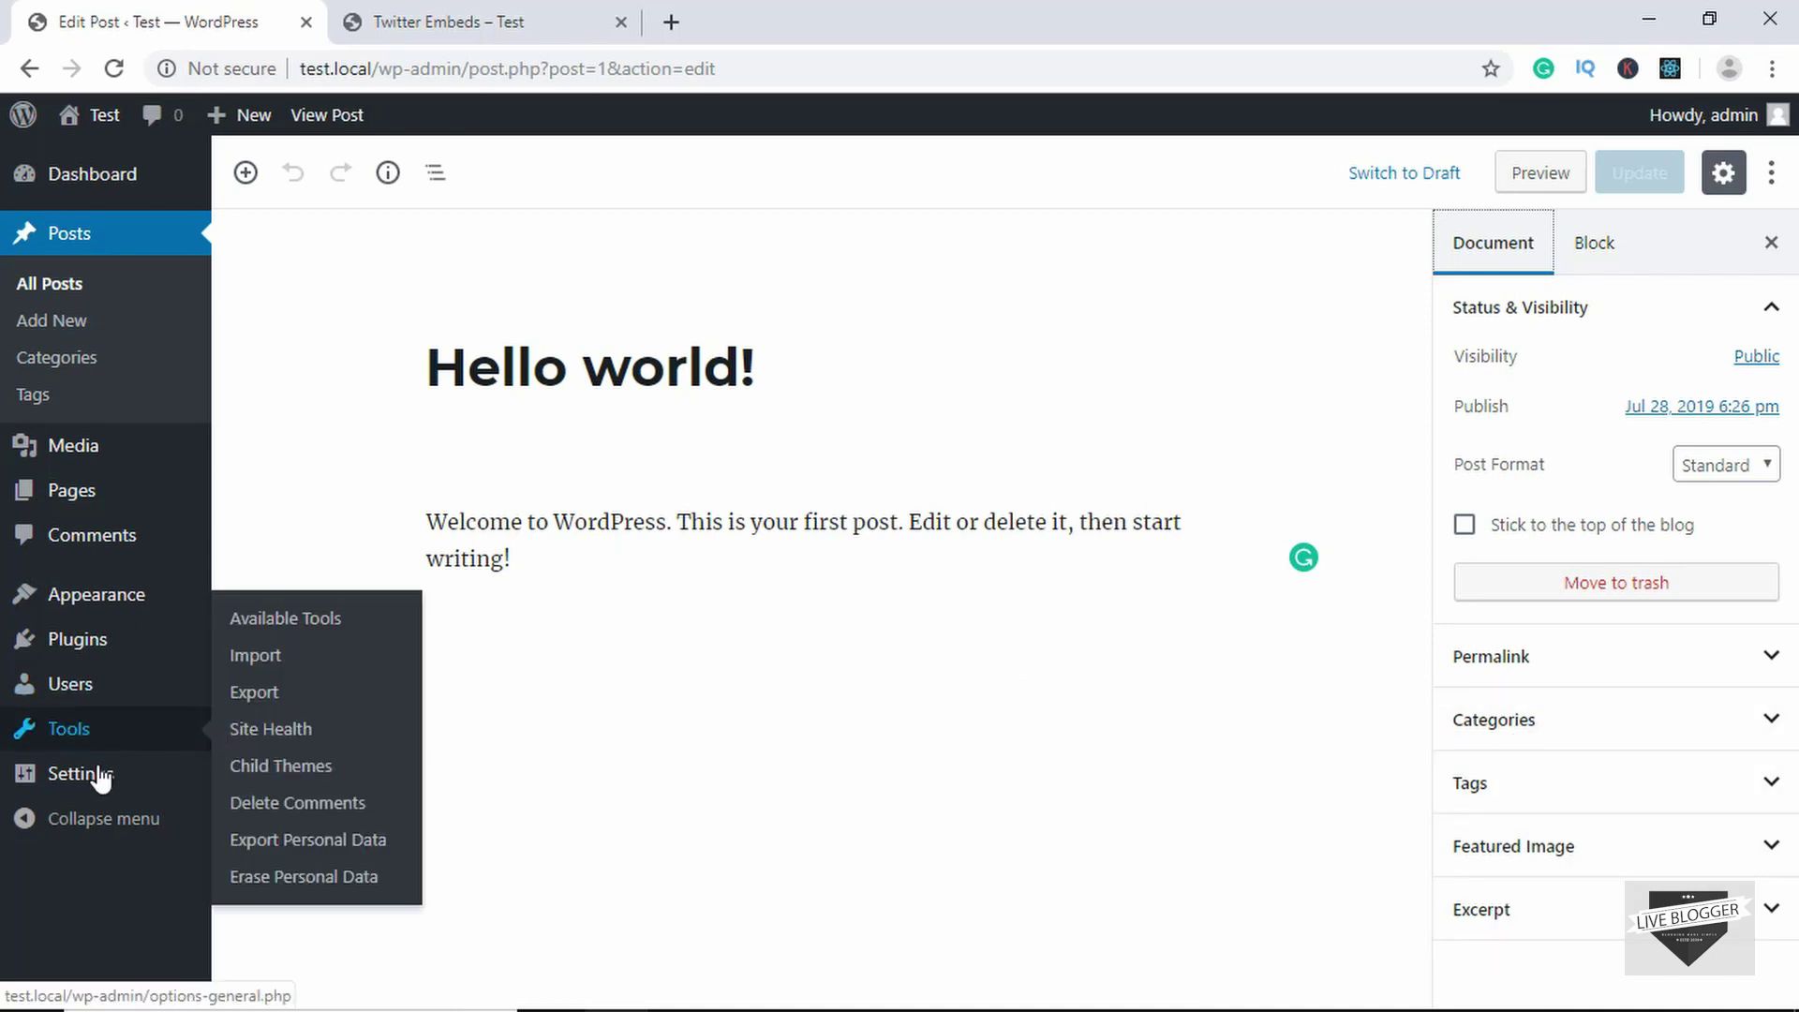
- Untick Posts in the Disable Comments settings, keeping Pages and Media, and save
mouse_move(100, 785)
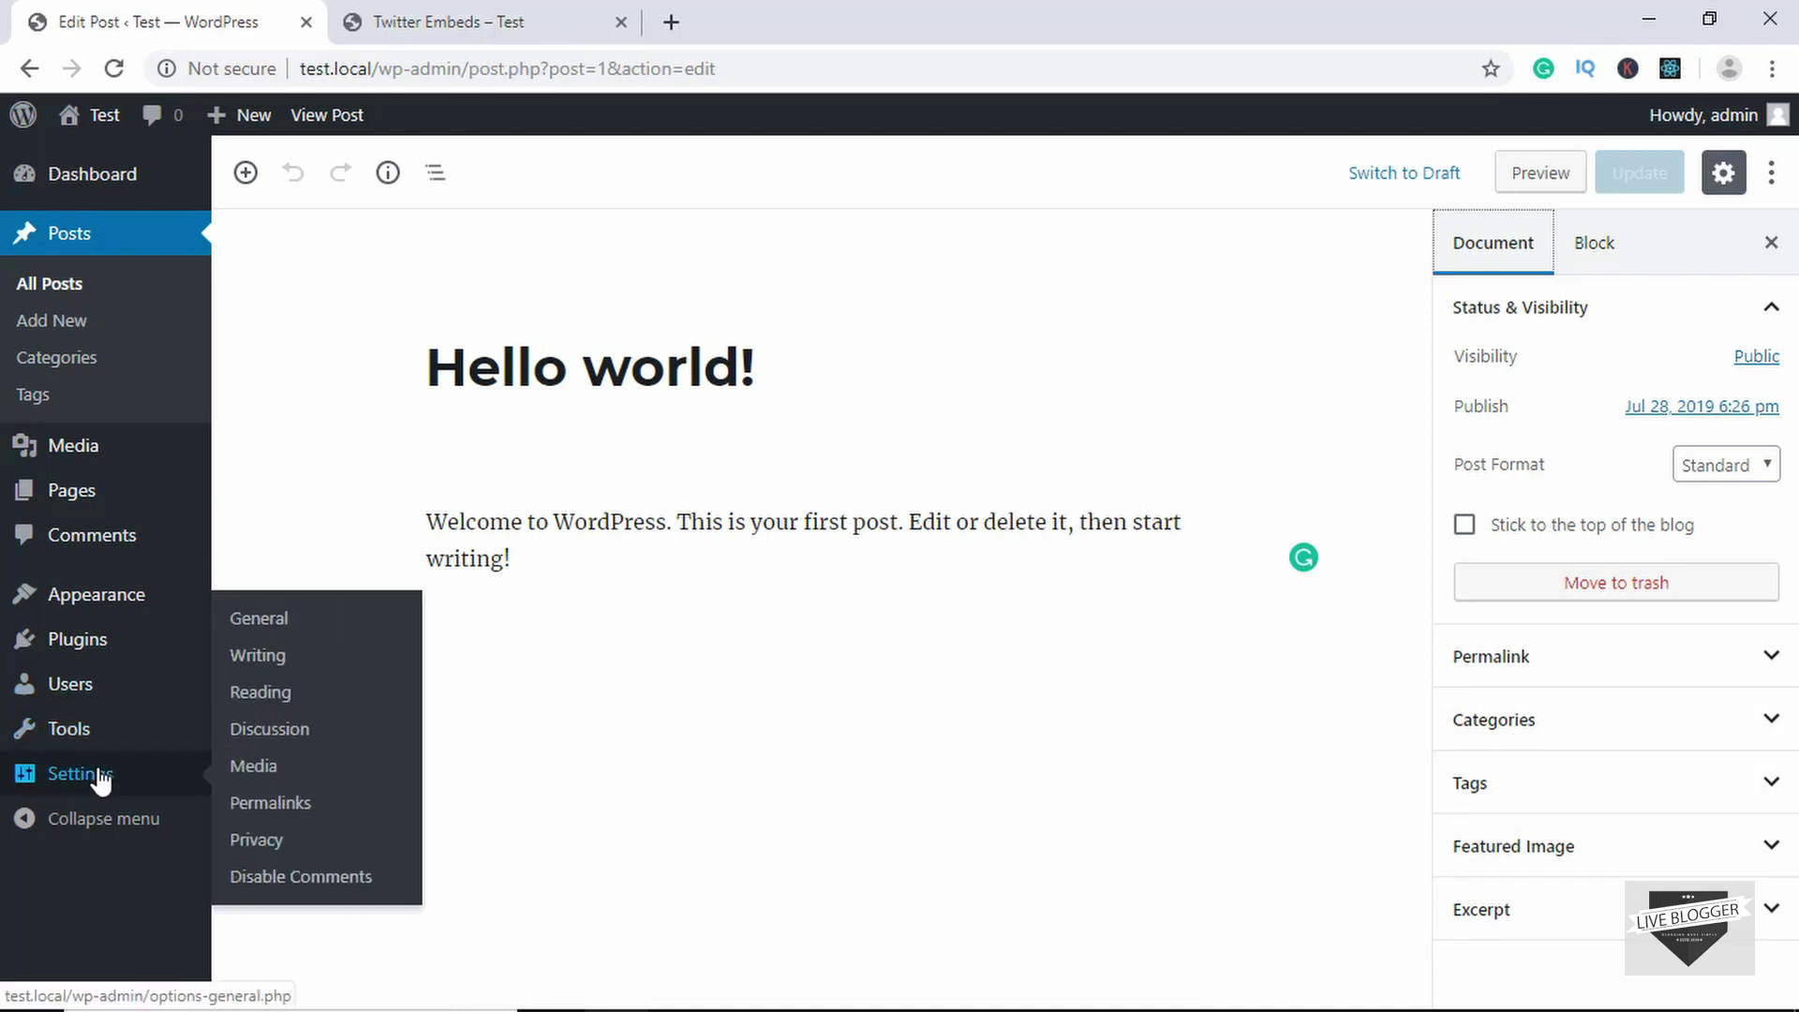
left_click(300, 879)
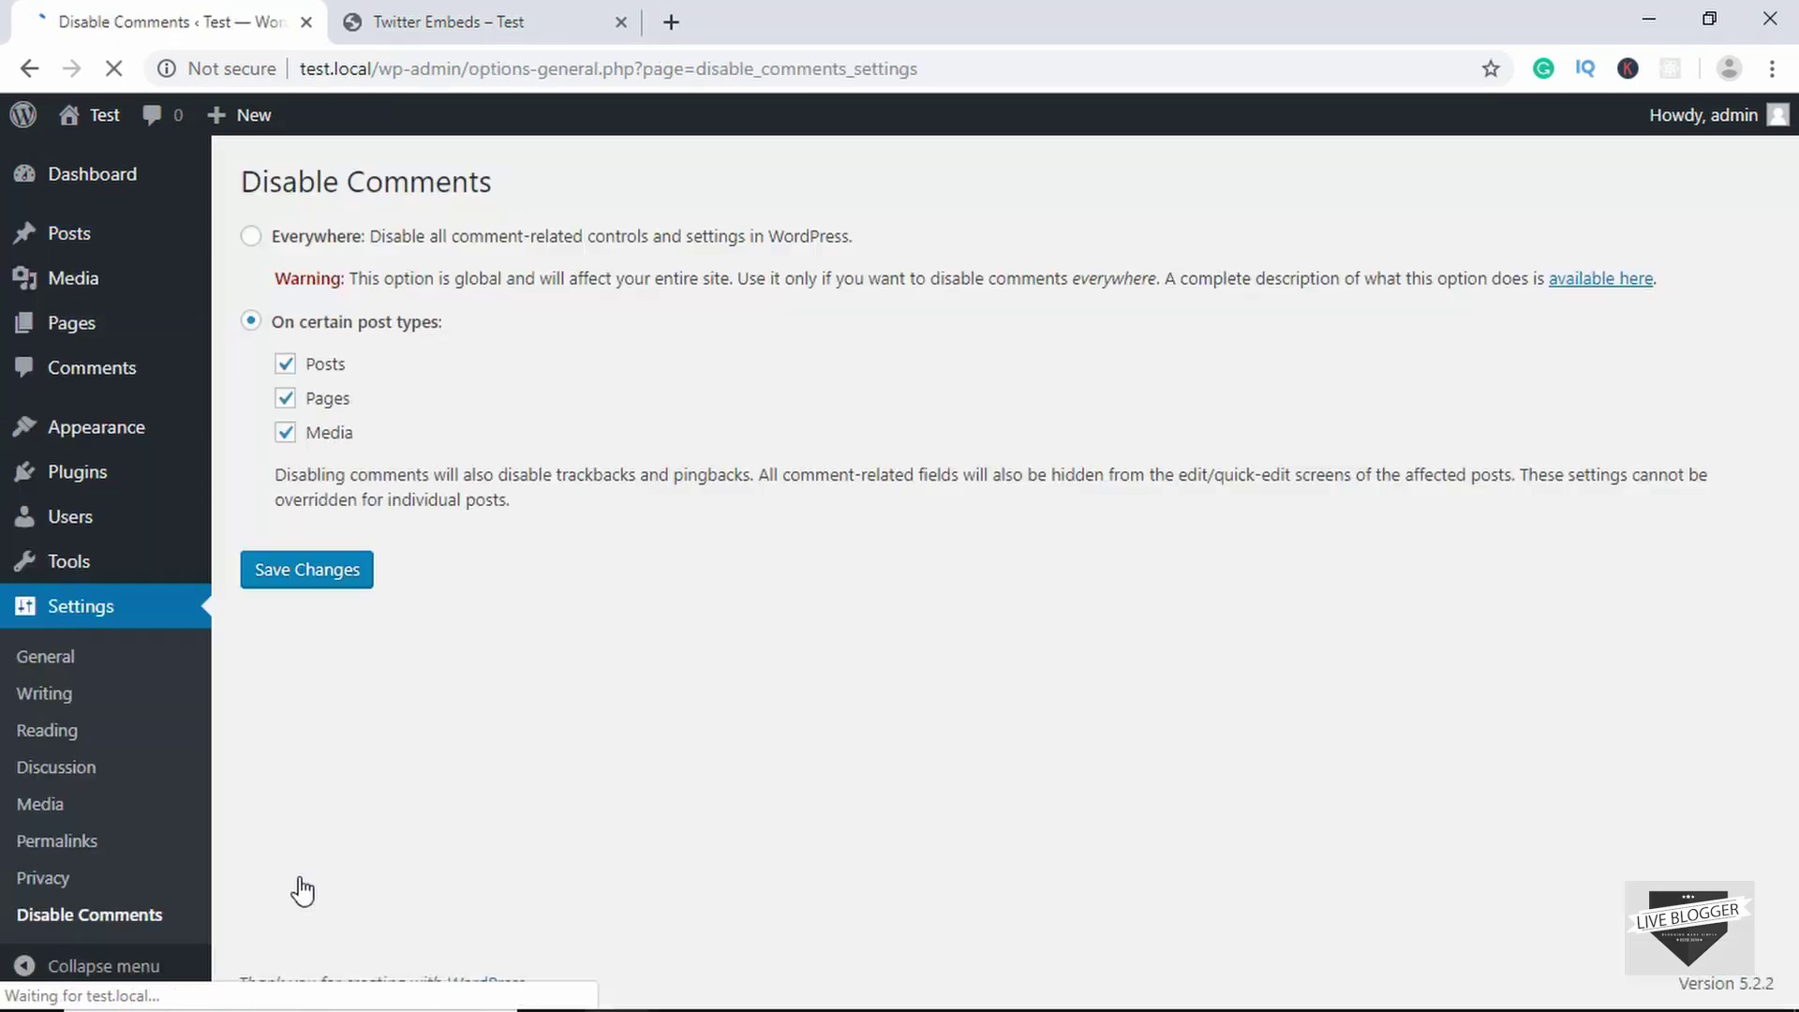
left_click(286, 365)
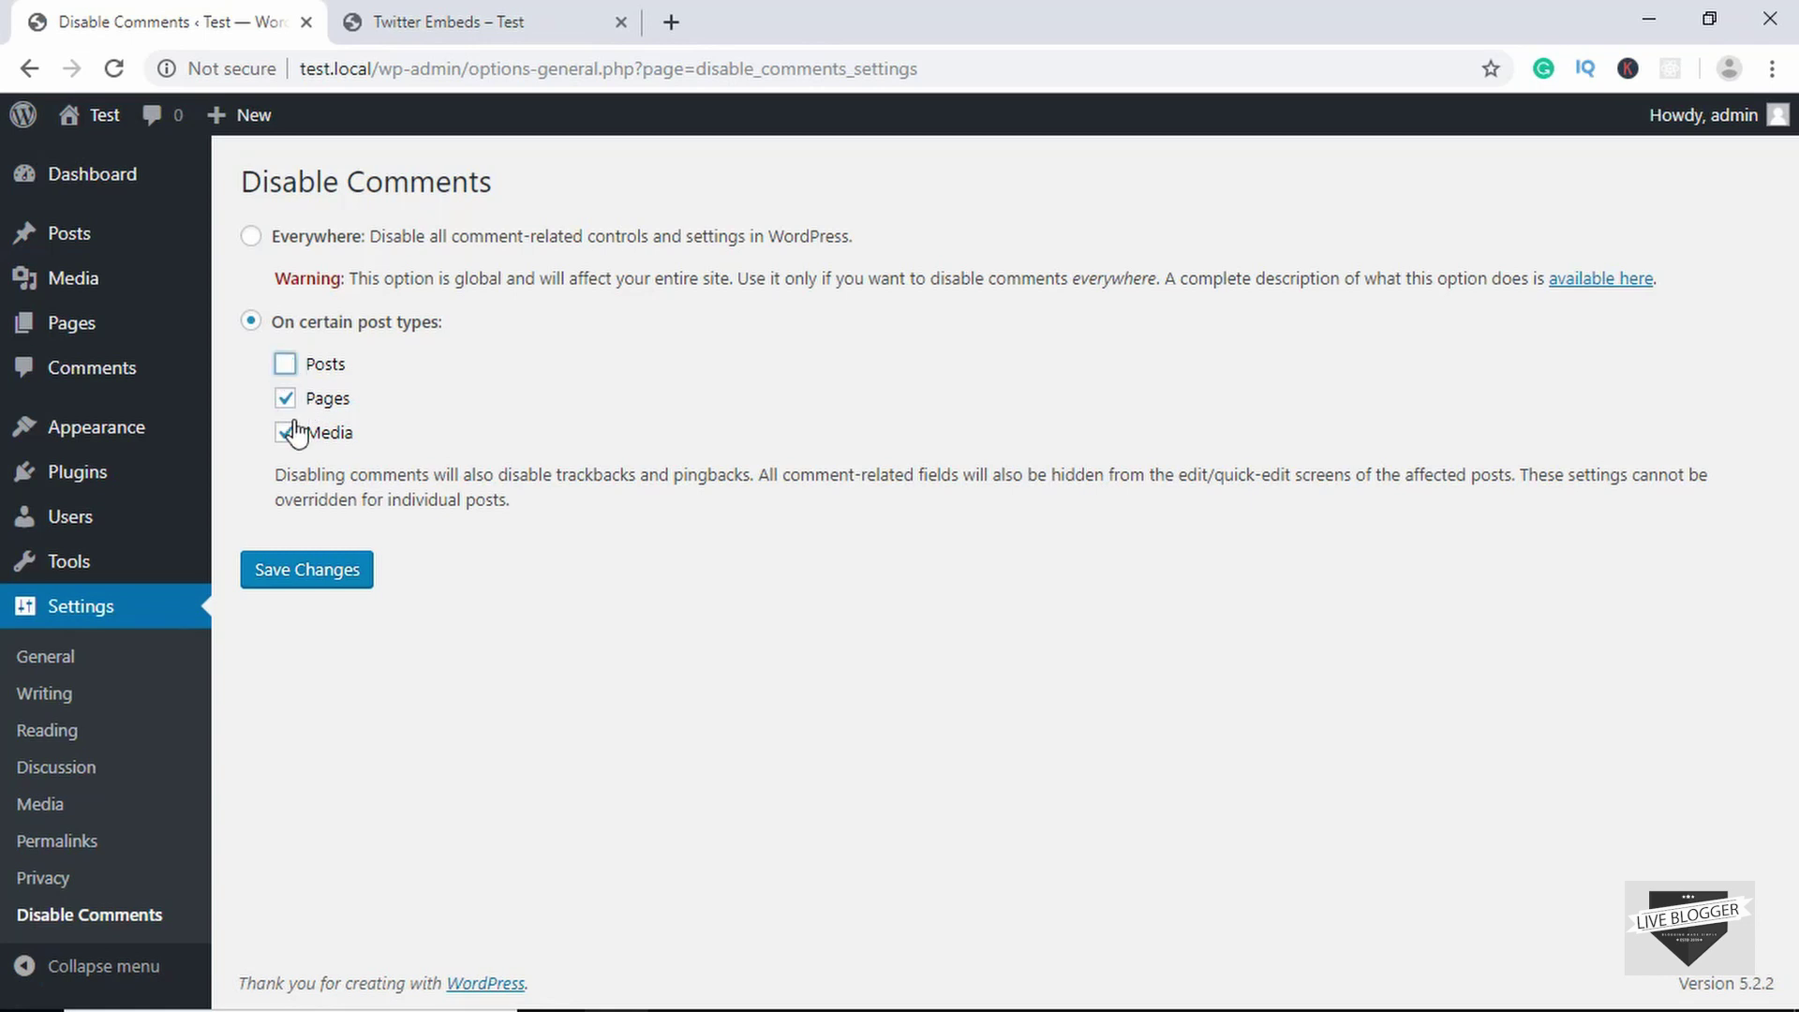
left_click(325, 571)
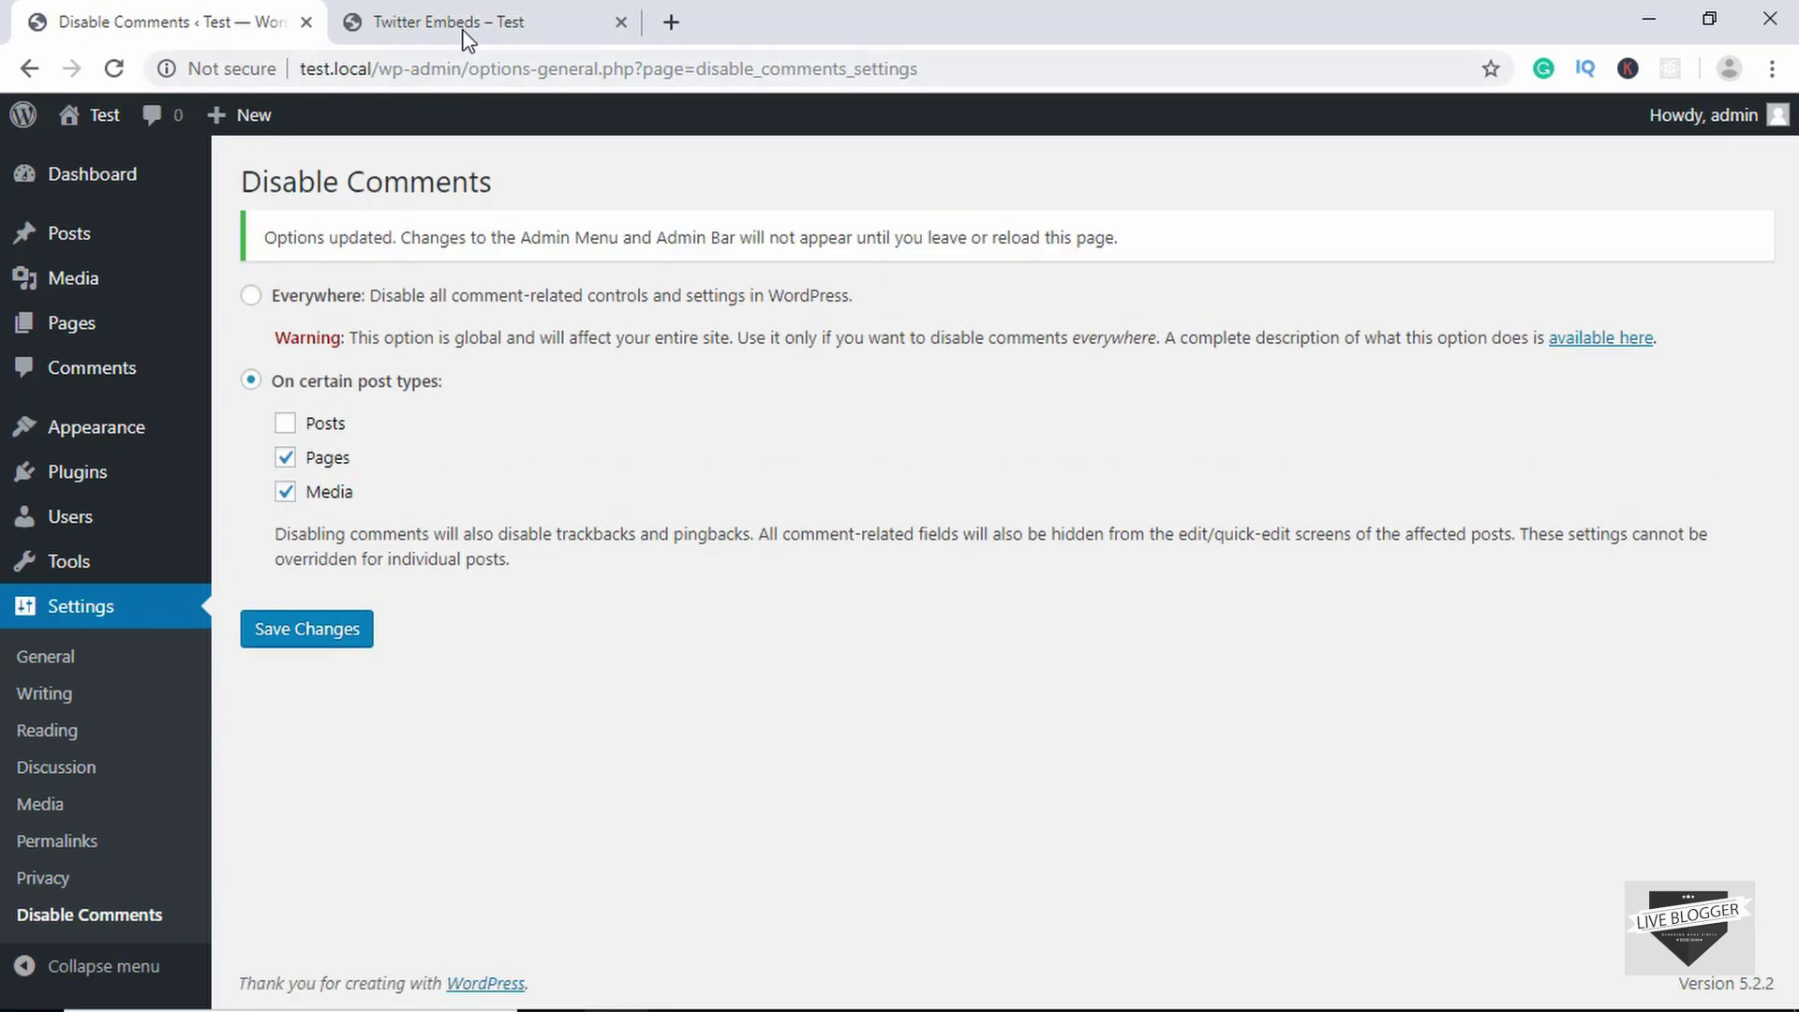
left_click(462, 34)
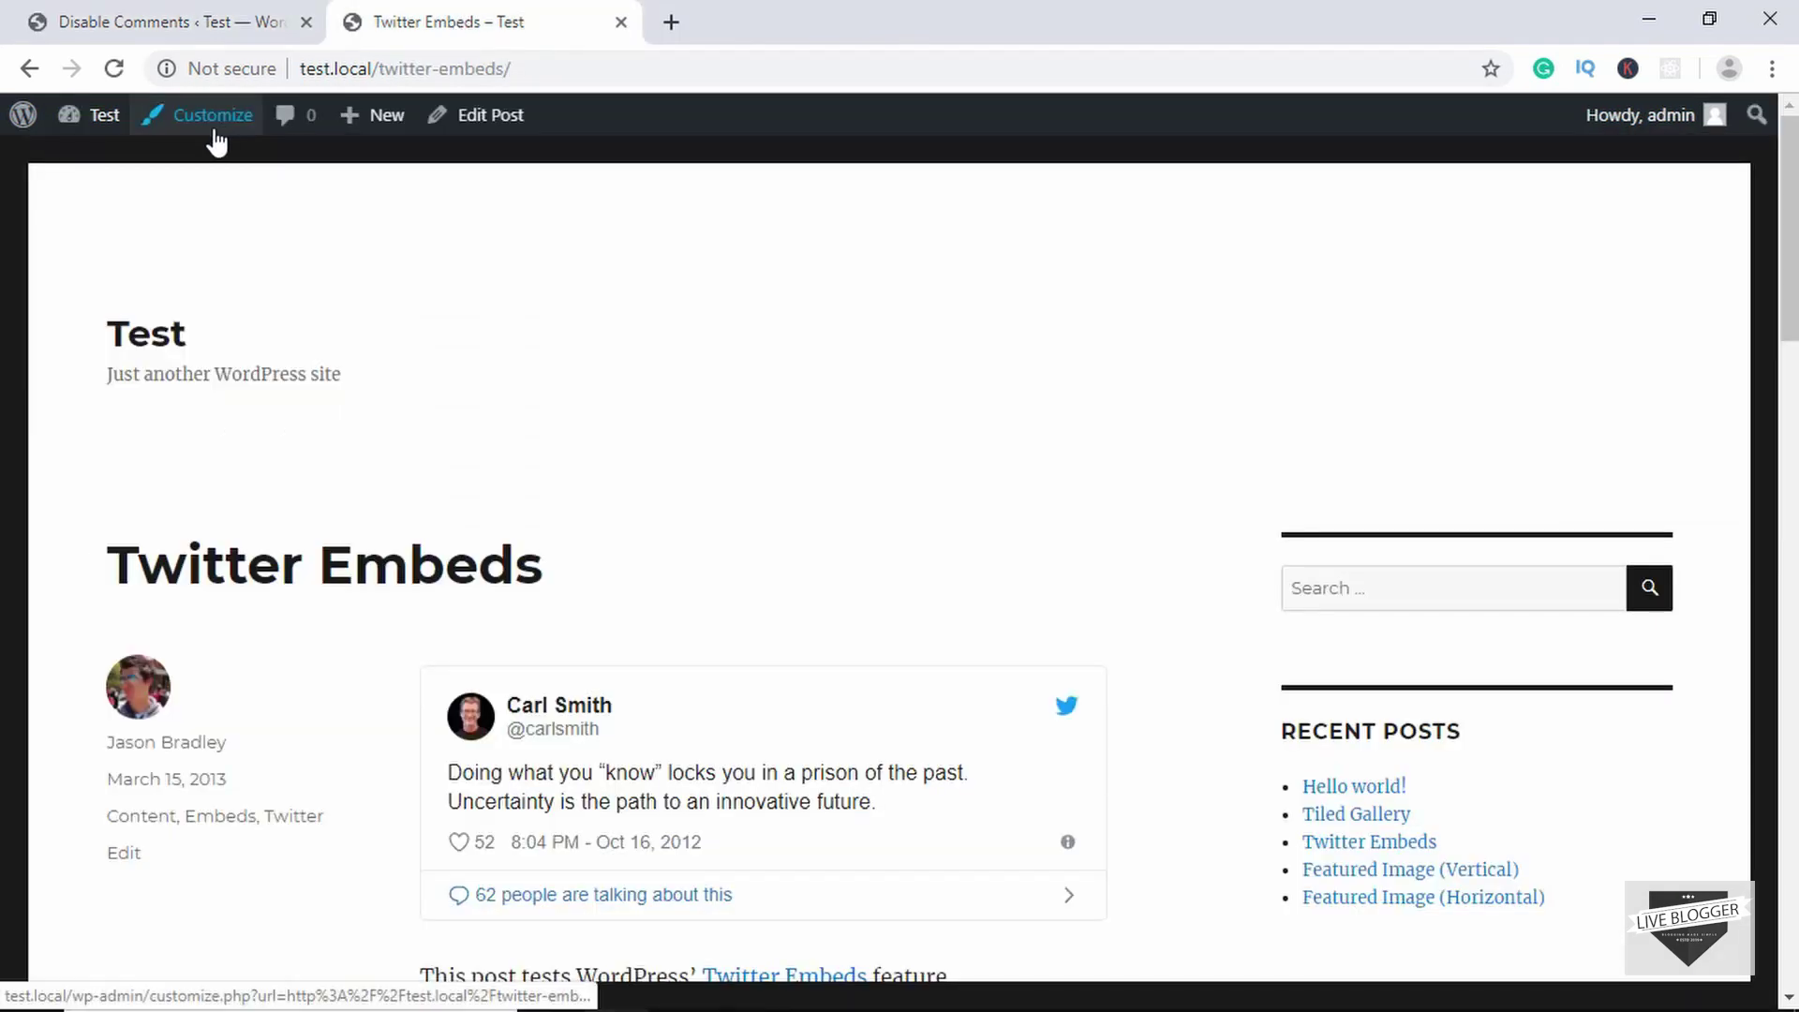
left_click(112, 68)
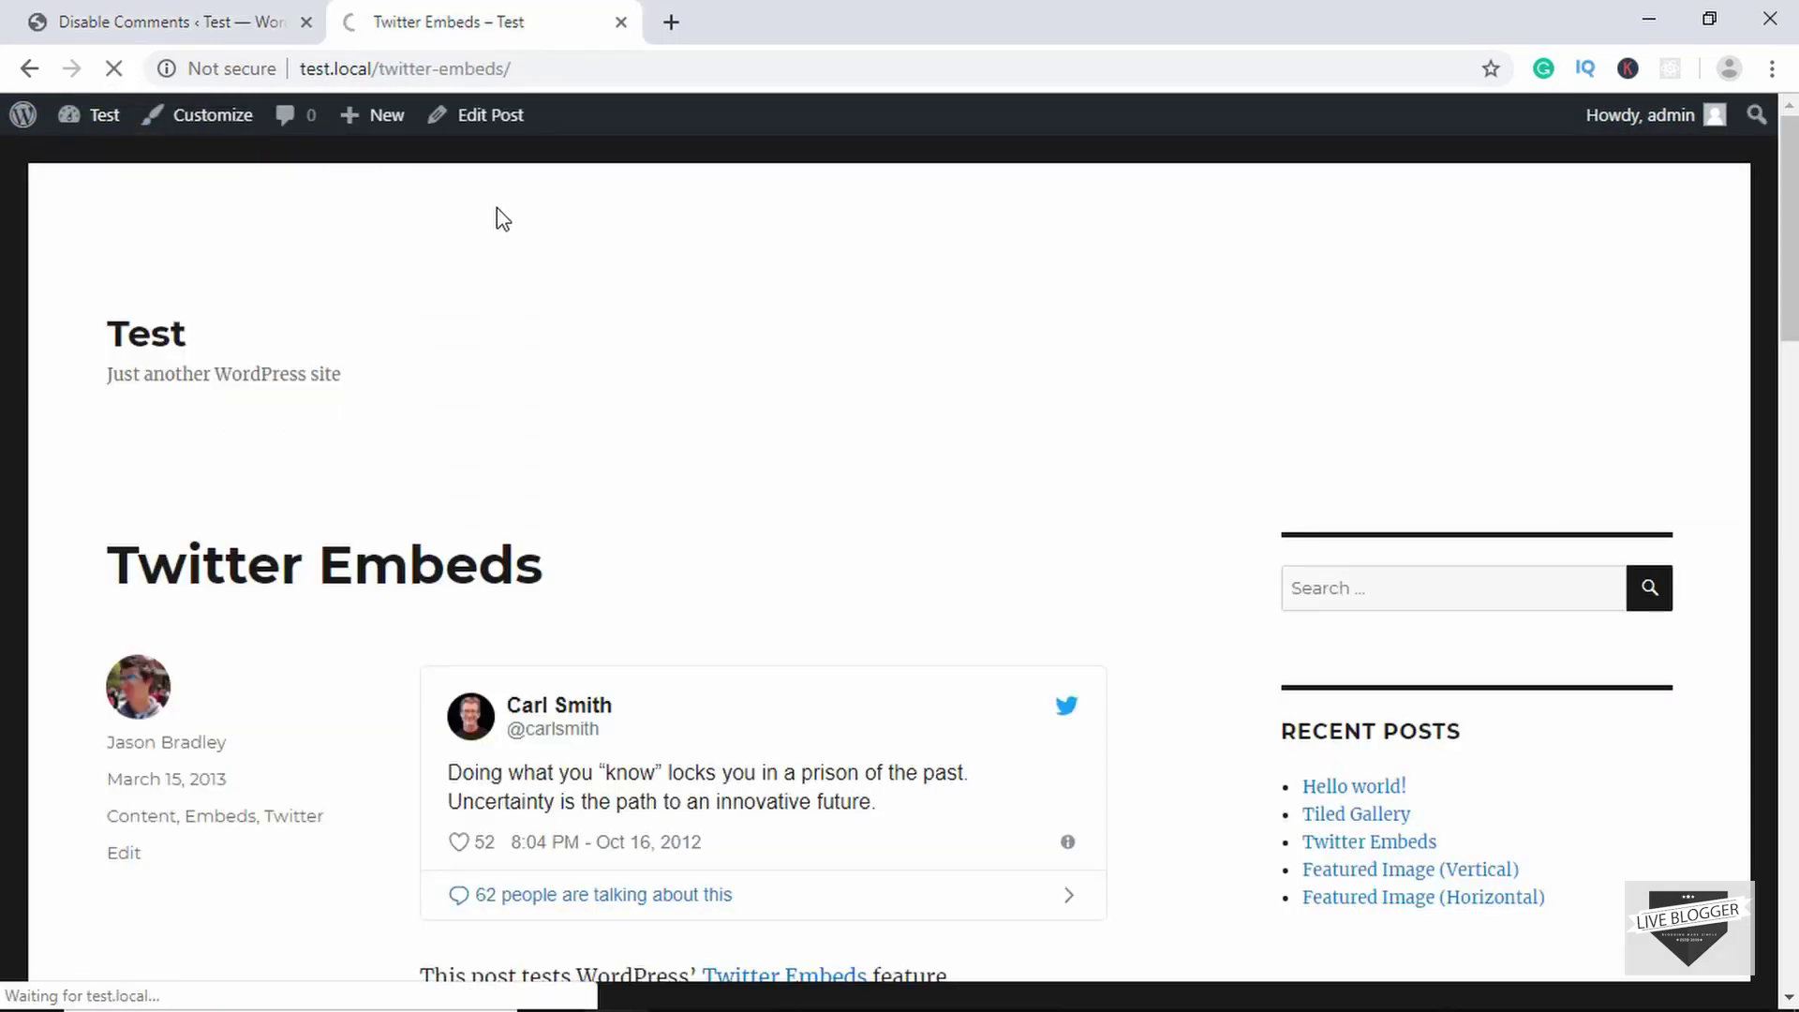
scroll(615, 310, "down", 8)
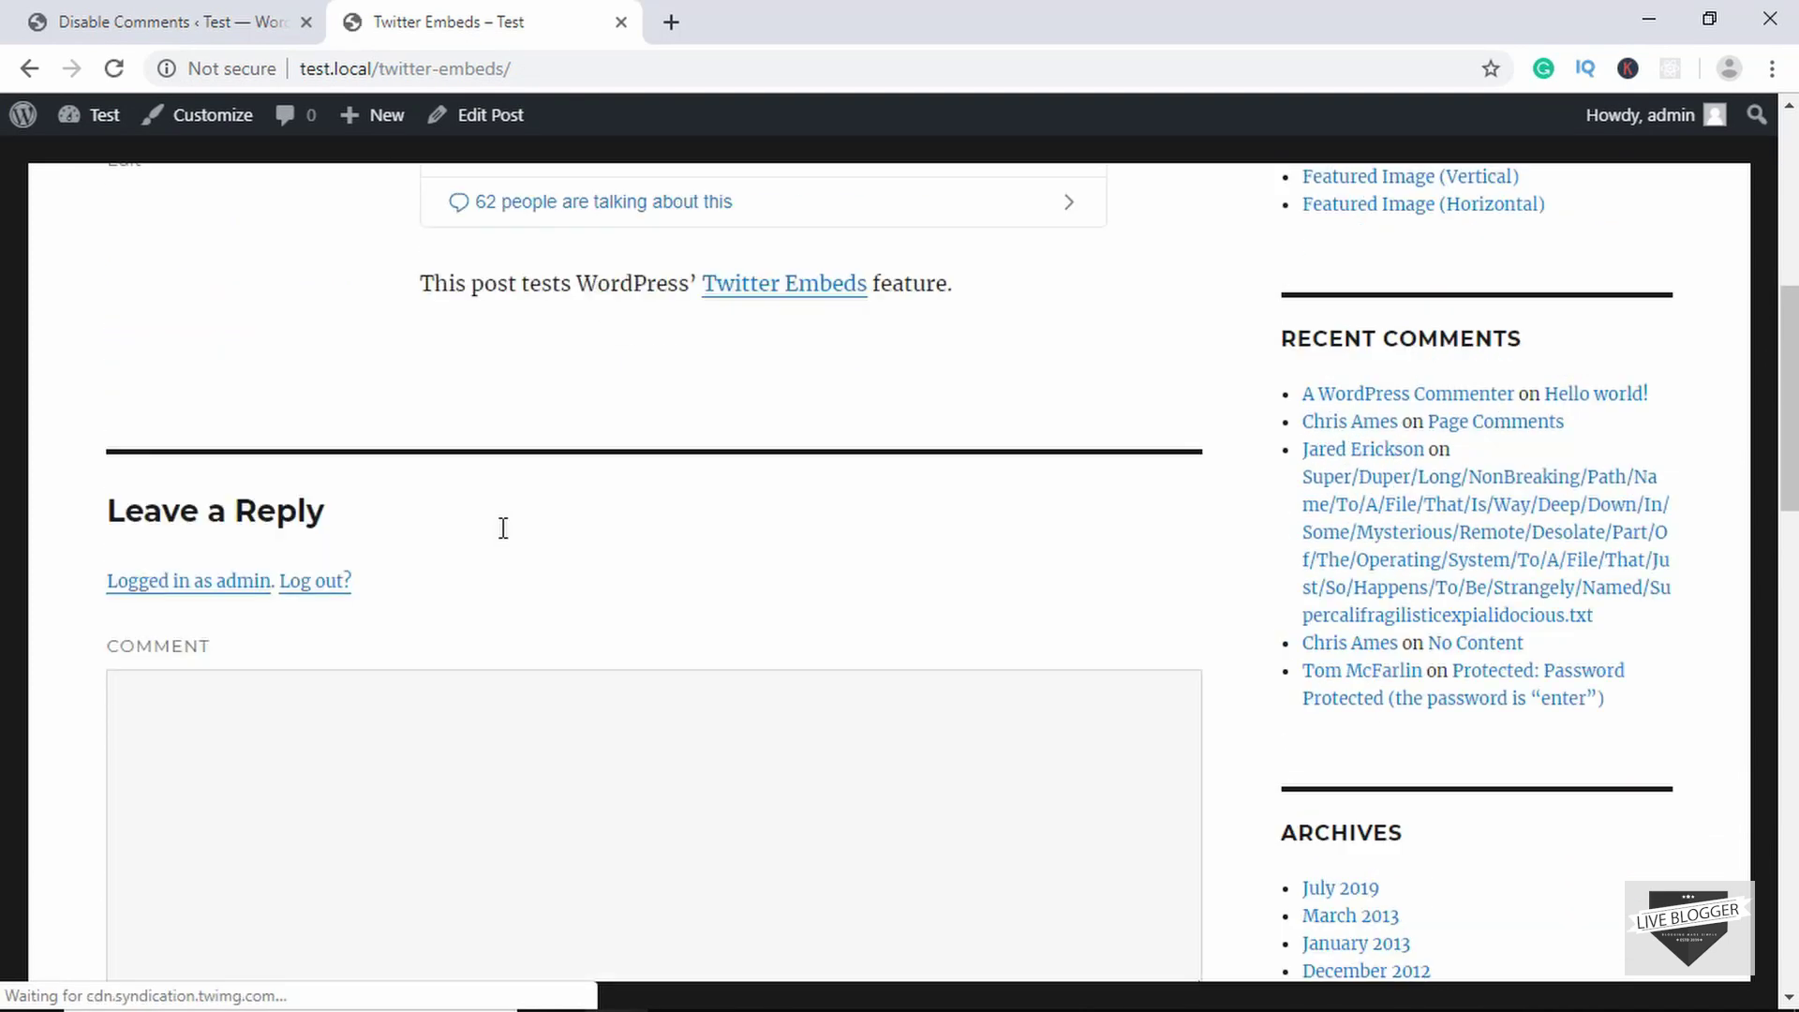
scroll(503, 534, "up", 7)
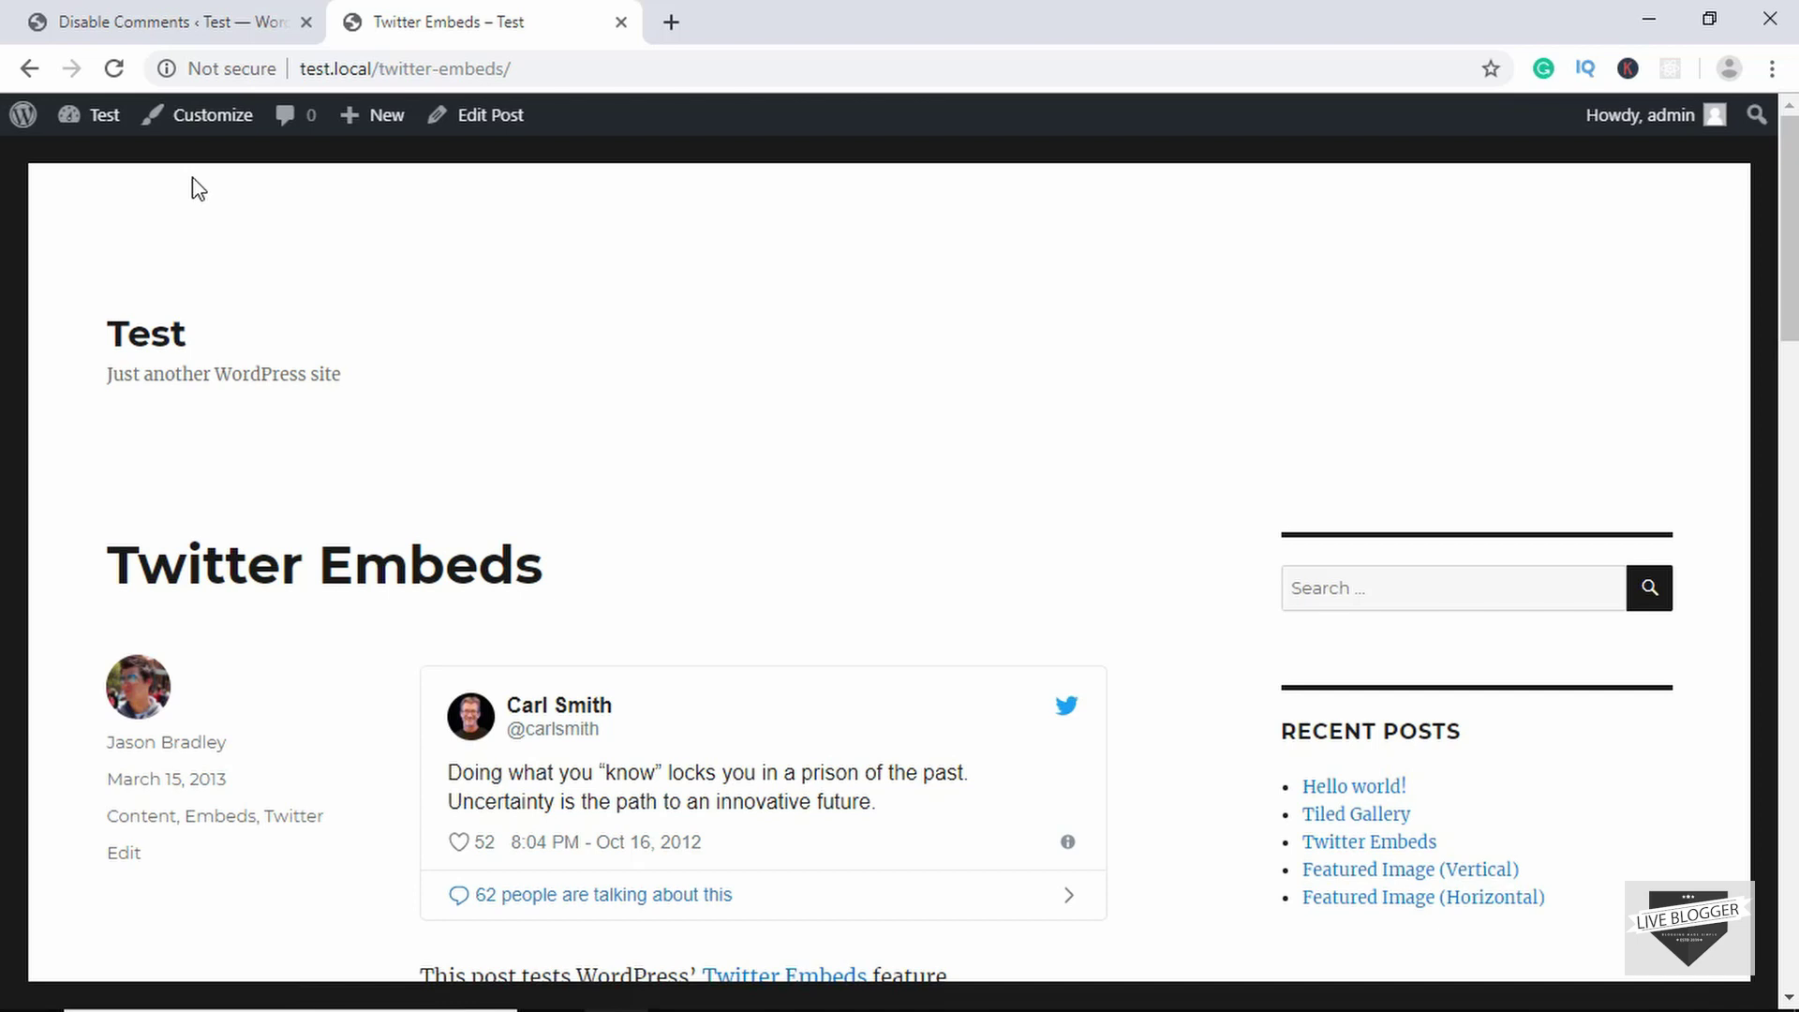
left_click(180, 13)
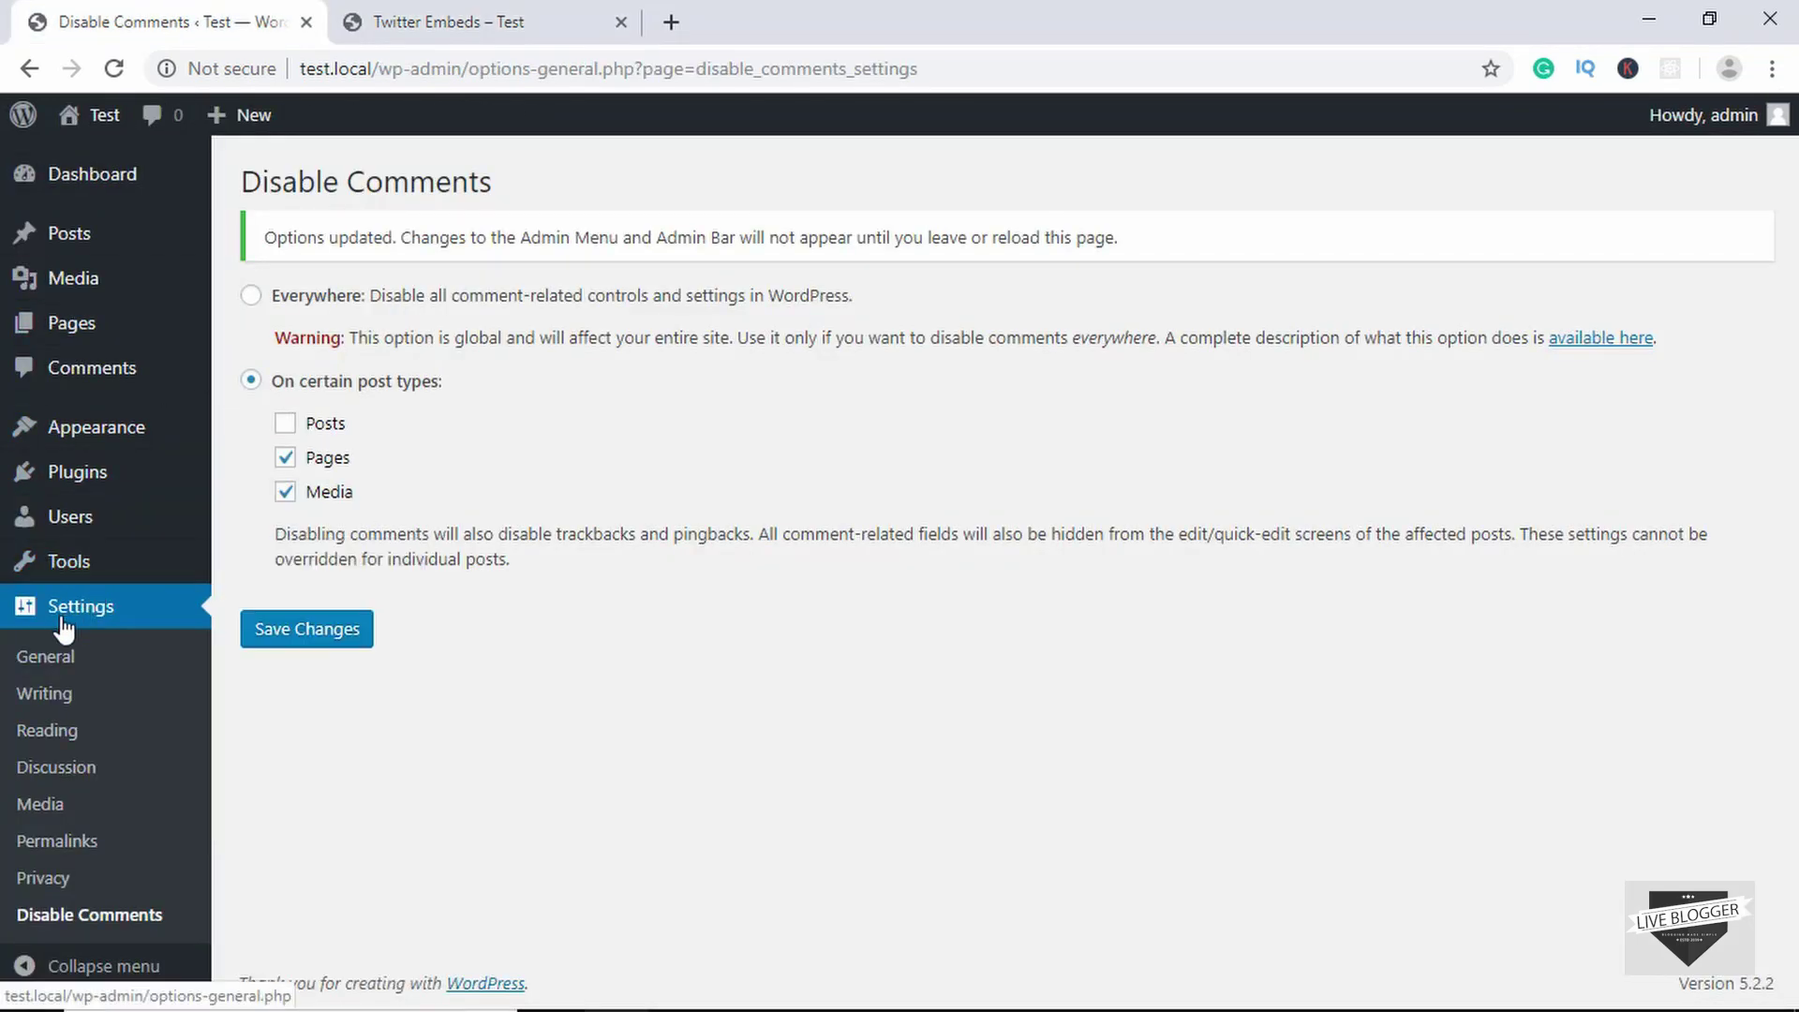
- Open Settings > Discussion and tick 'Comment must be manually approved'
left_click(58, 774)
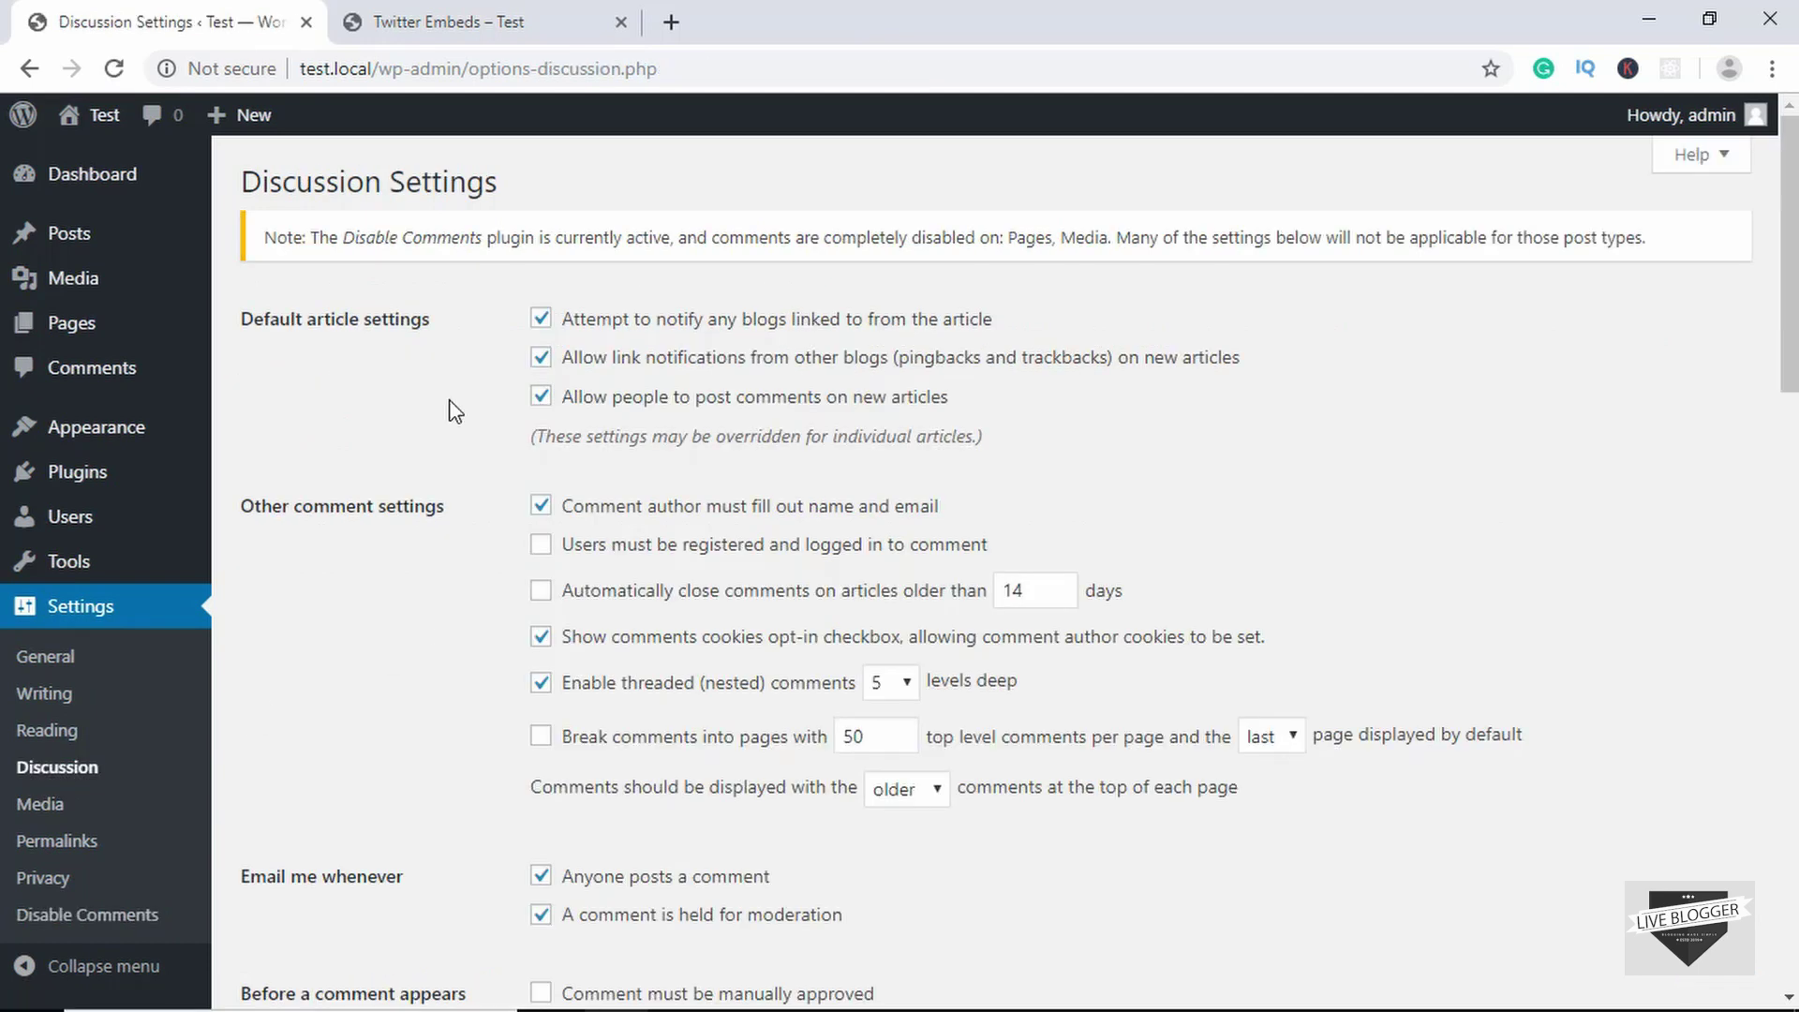
scroll(454, 410, "down", 1)
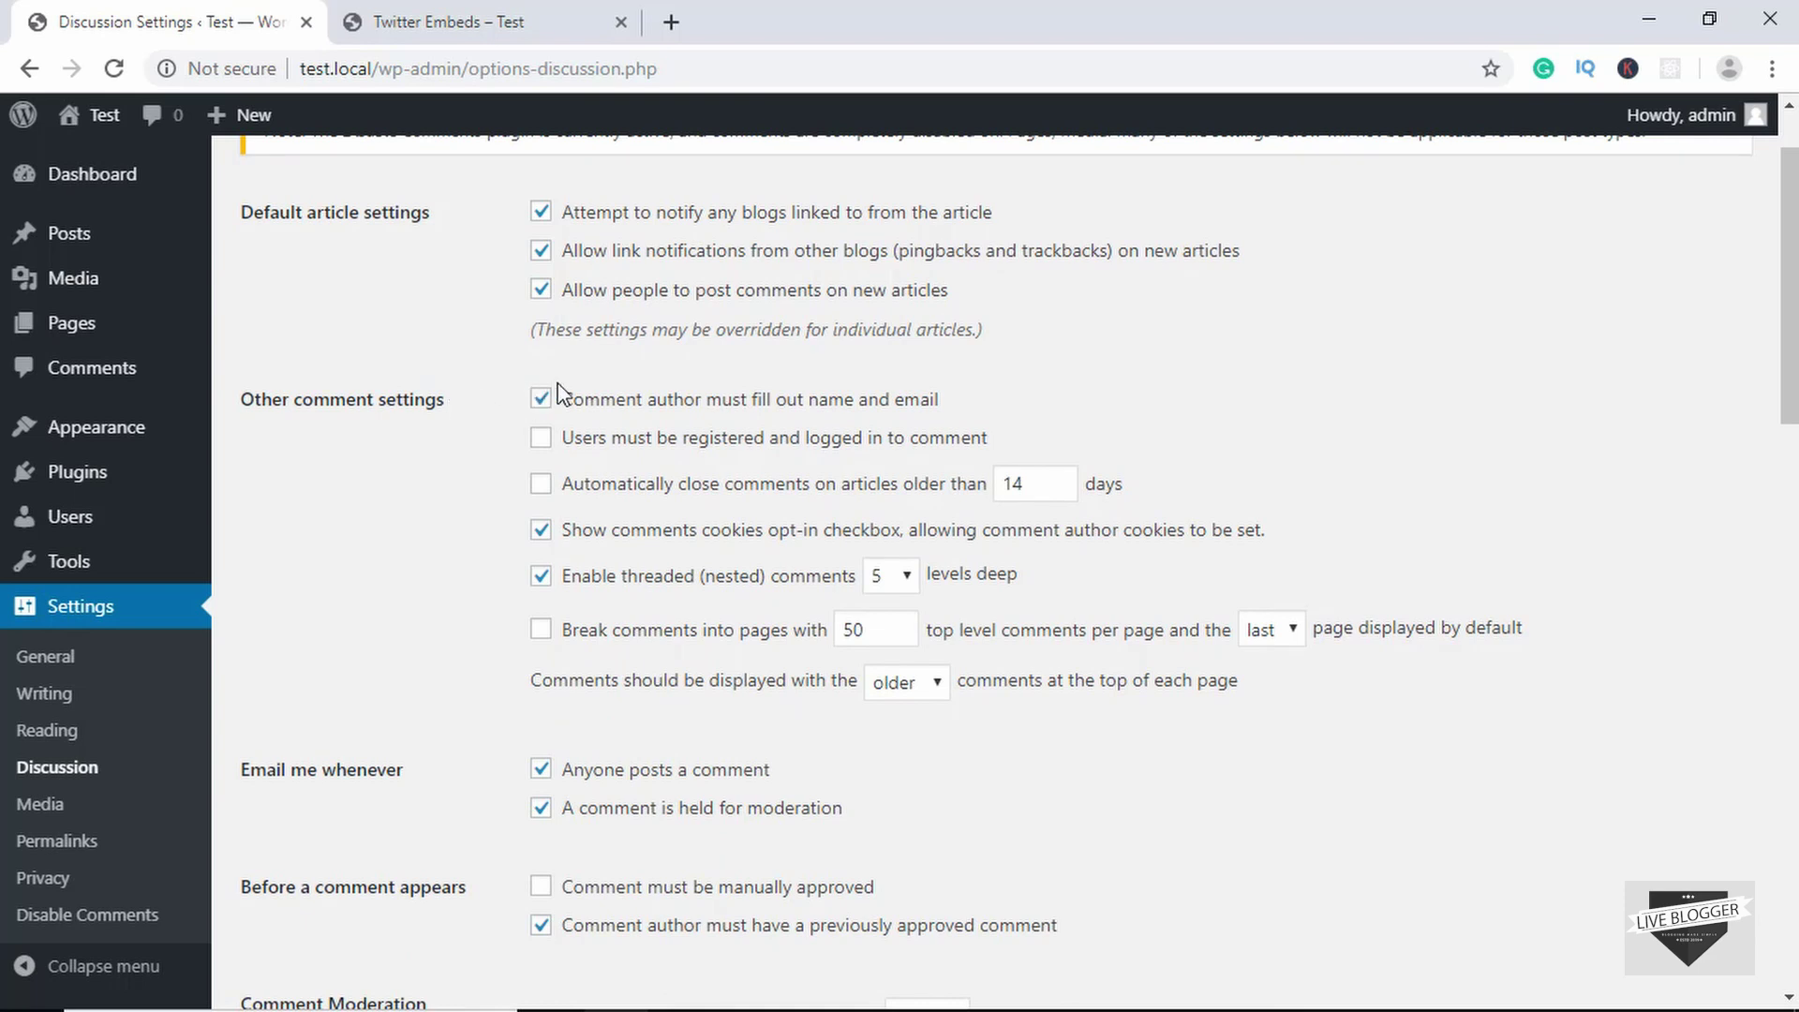
scroll(458, 543, "down", 4)
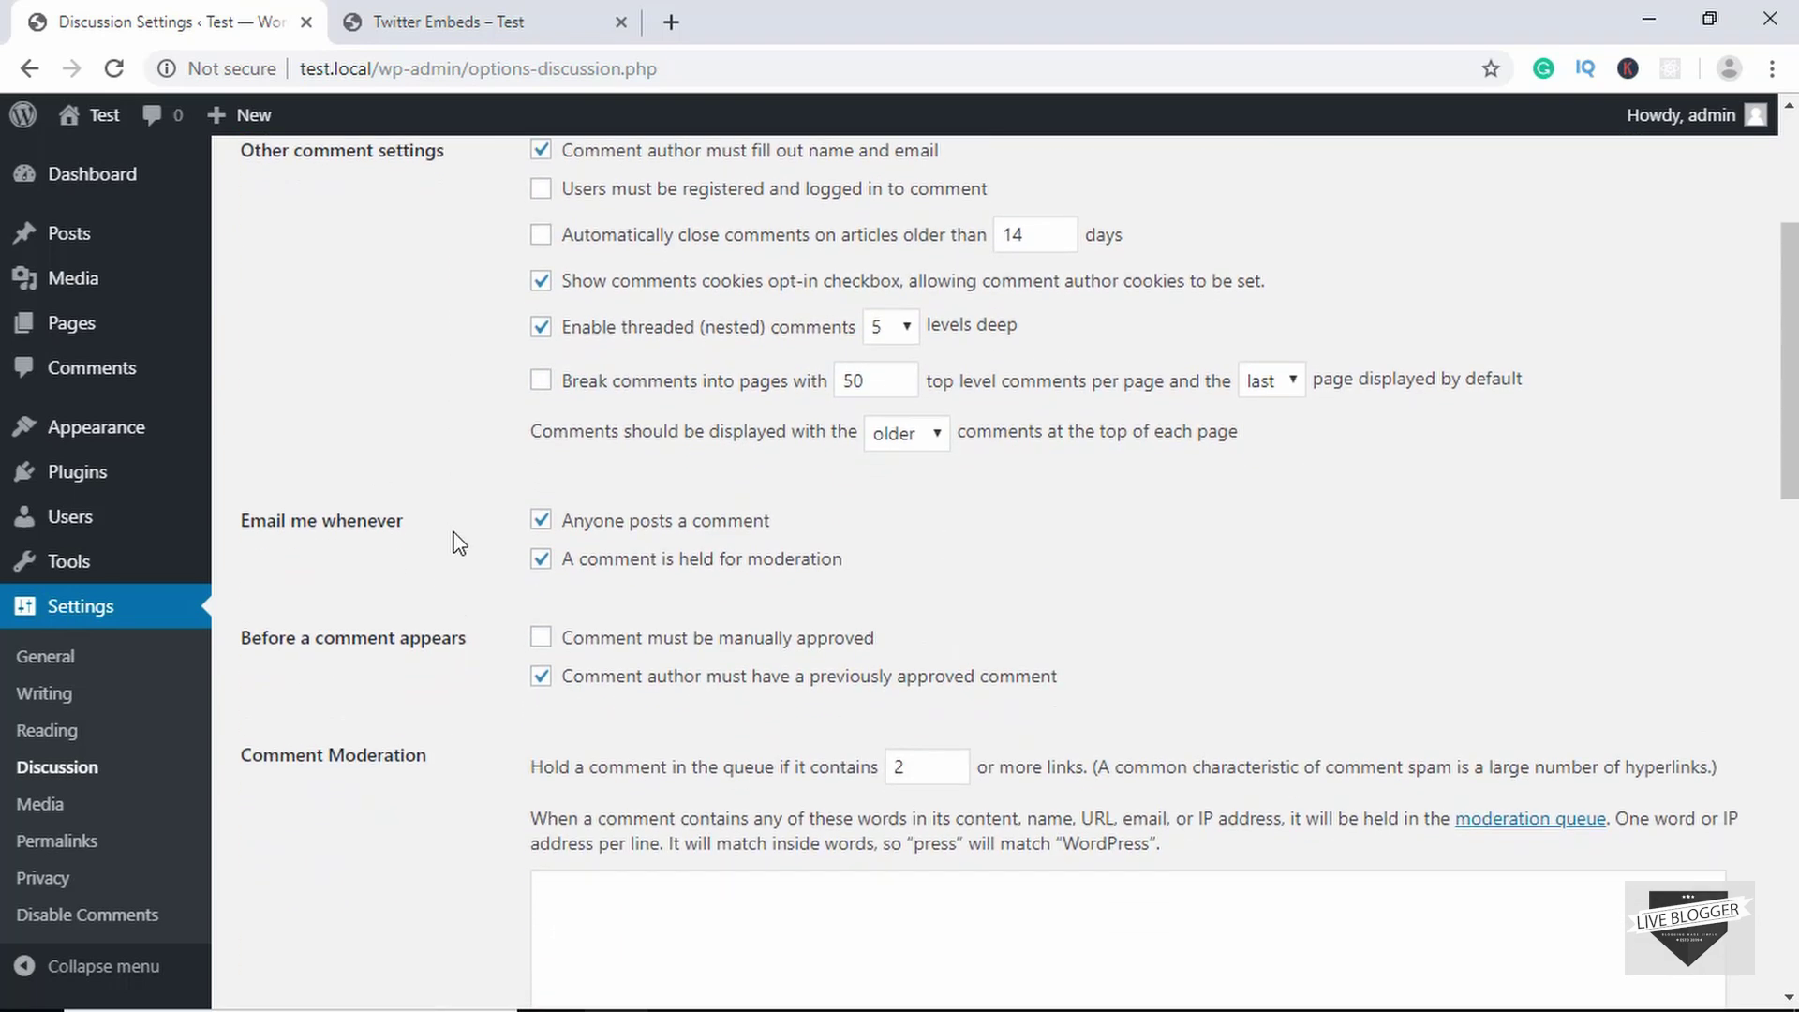
scroll(459, 544, "down", 1)
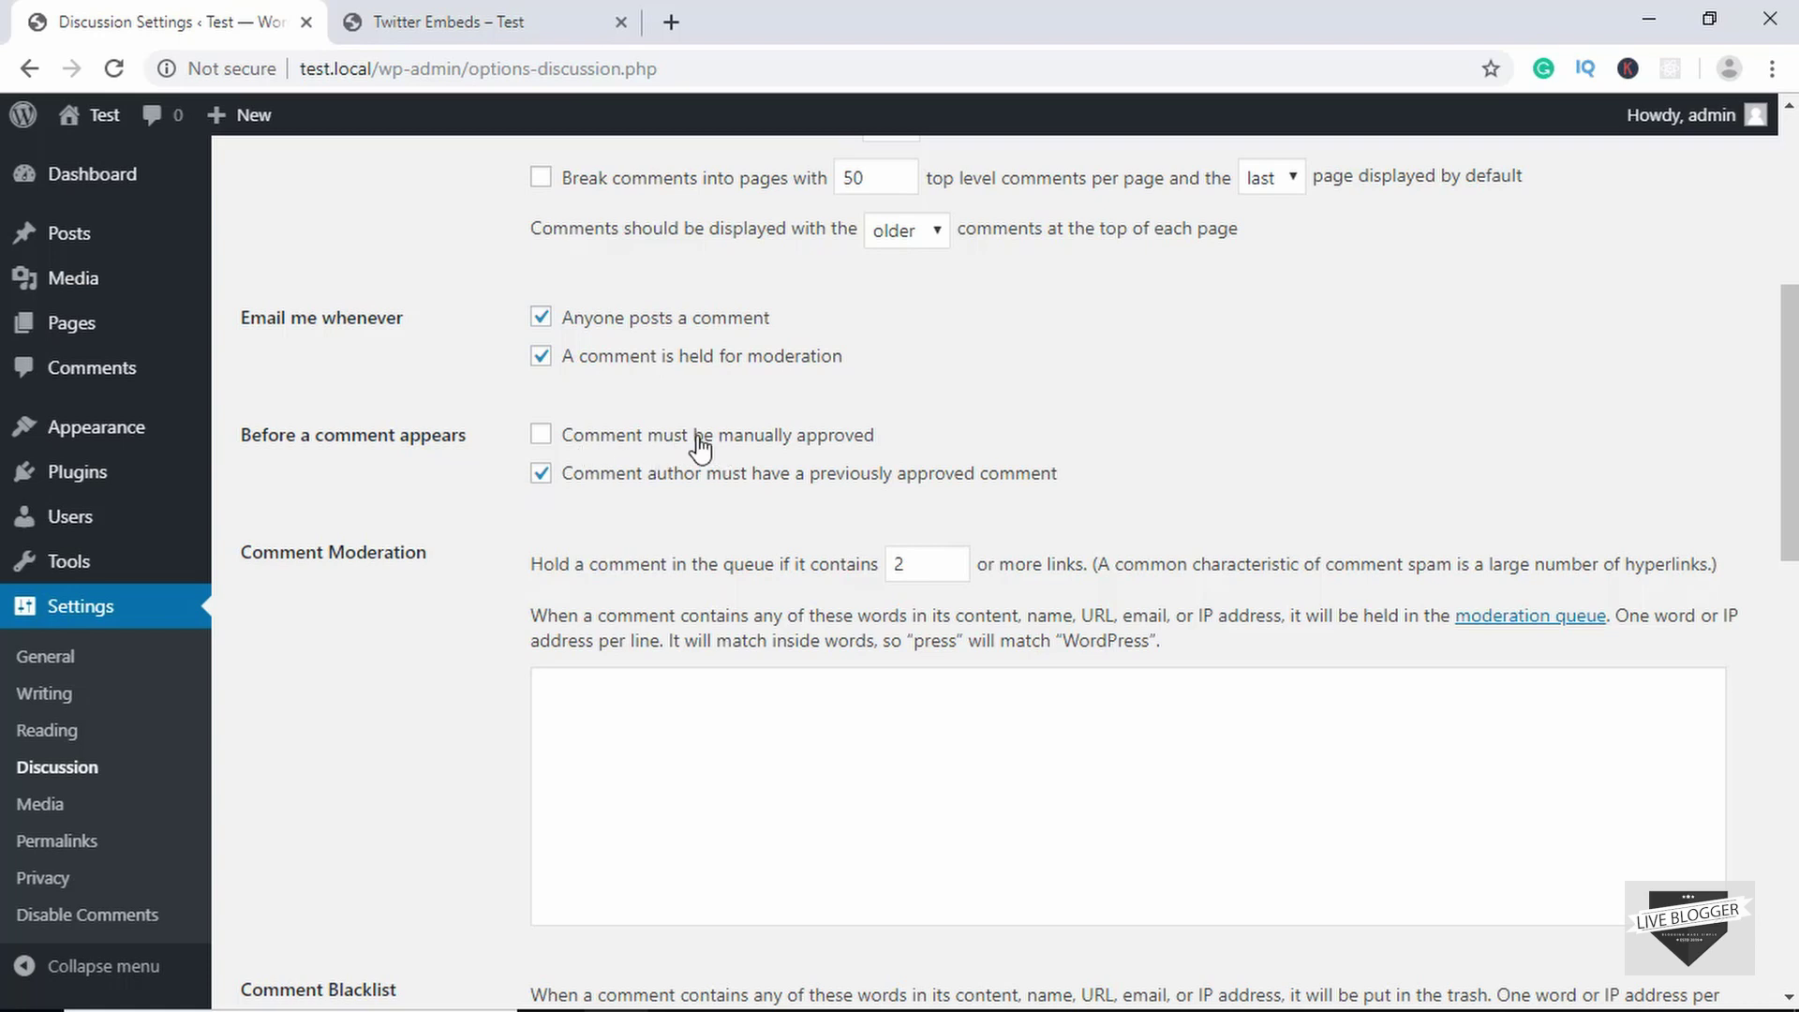
left_click(755, 436)
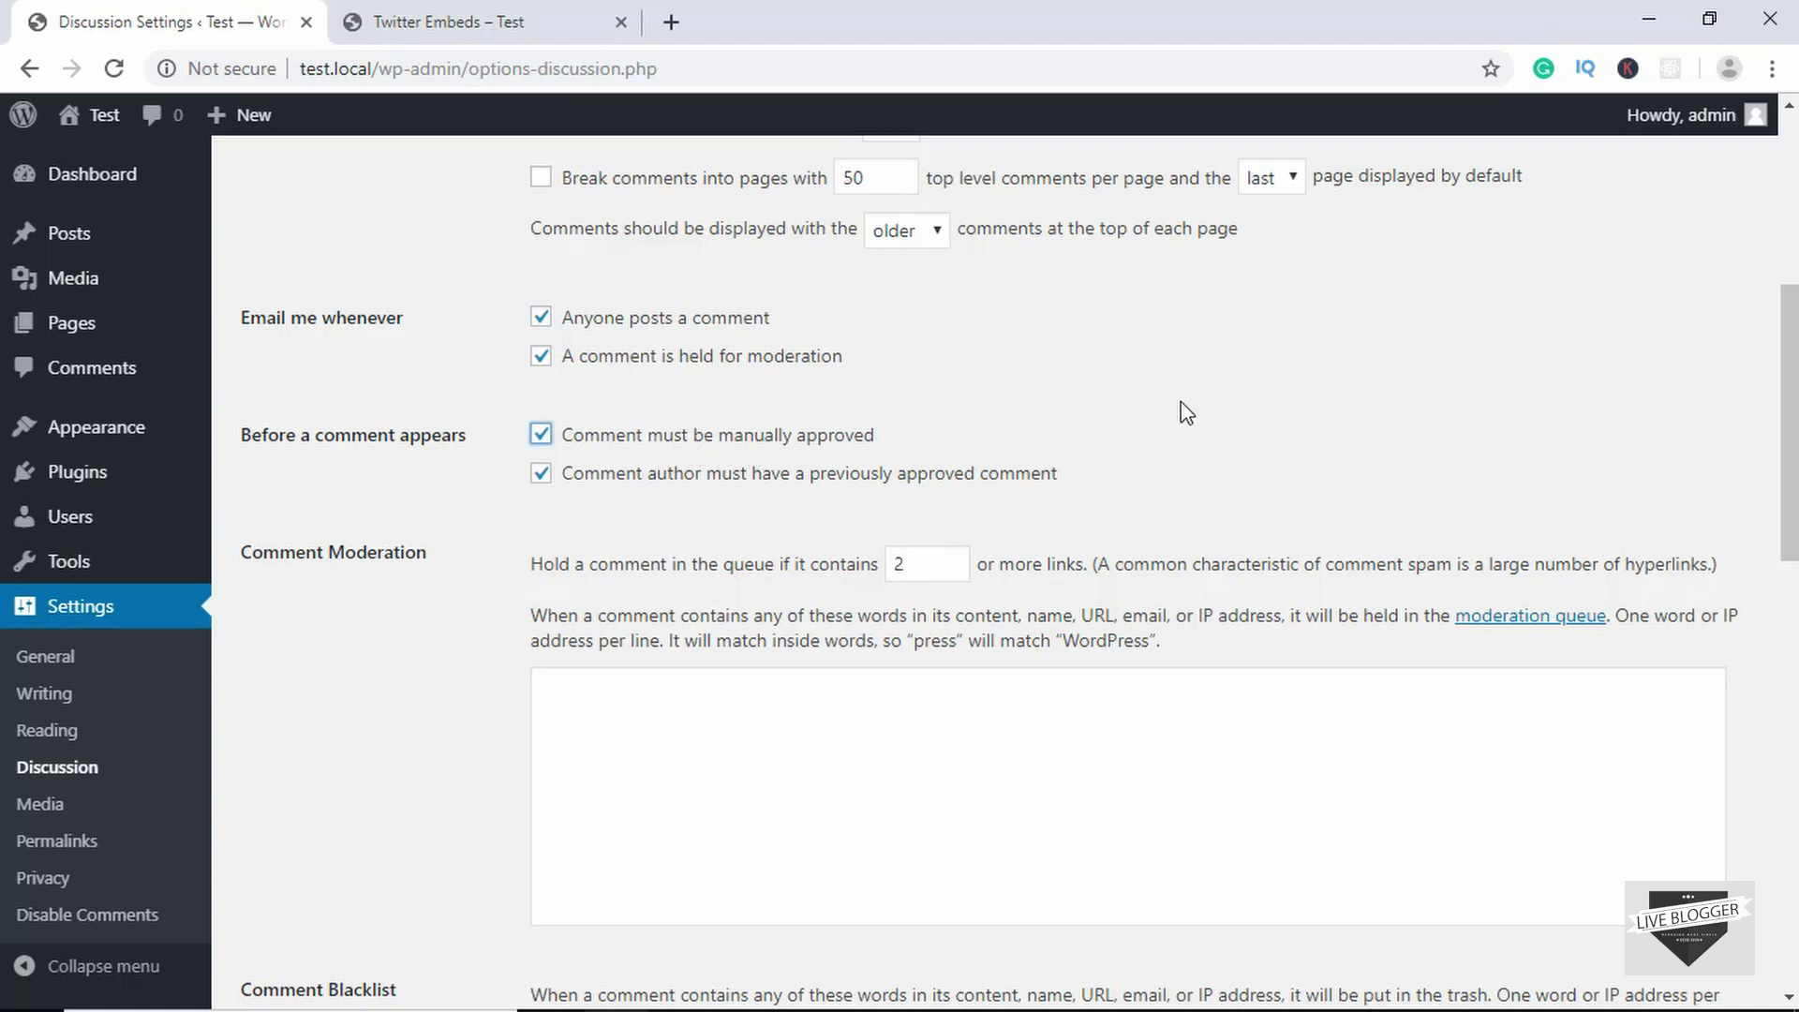
left_click(779, 438)
- Place the cursor in the empty Comment Blacklist box and review the moderation options
scroll(1303, 450, "up", 1)
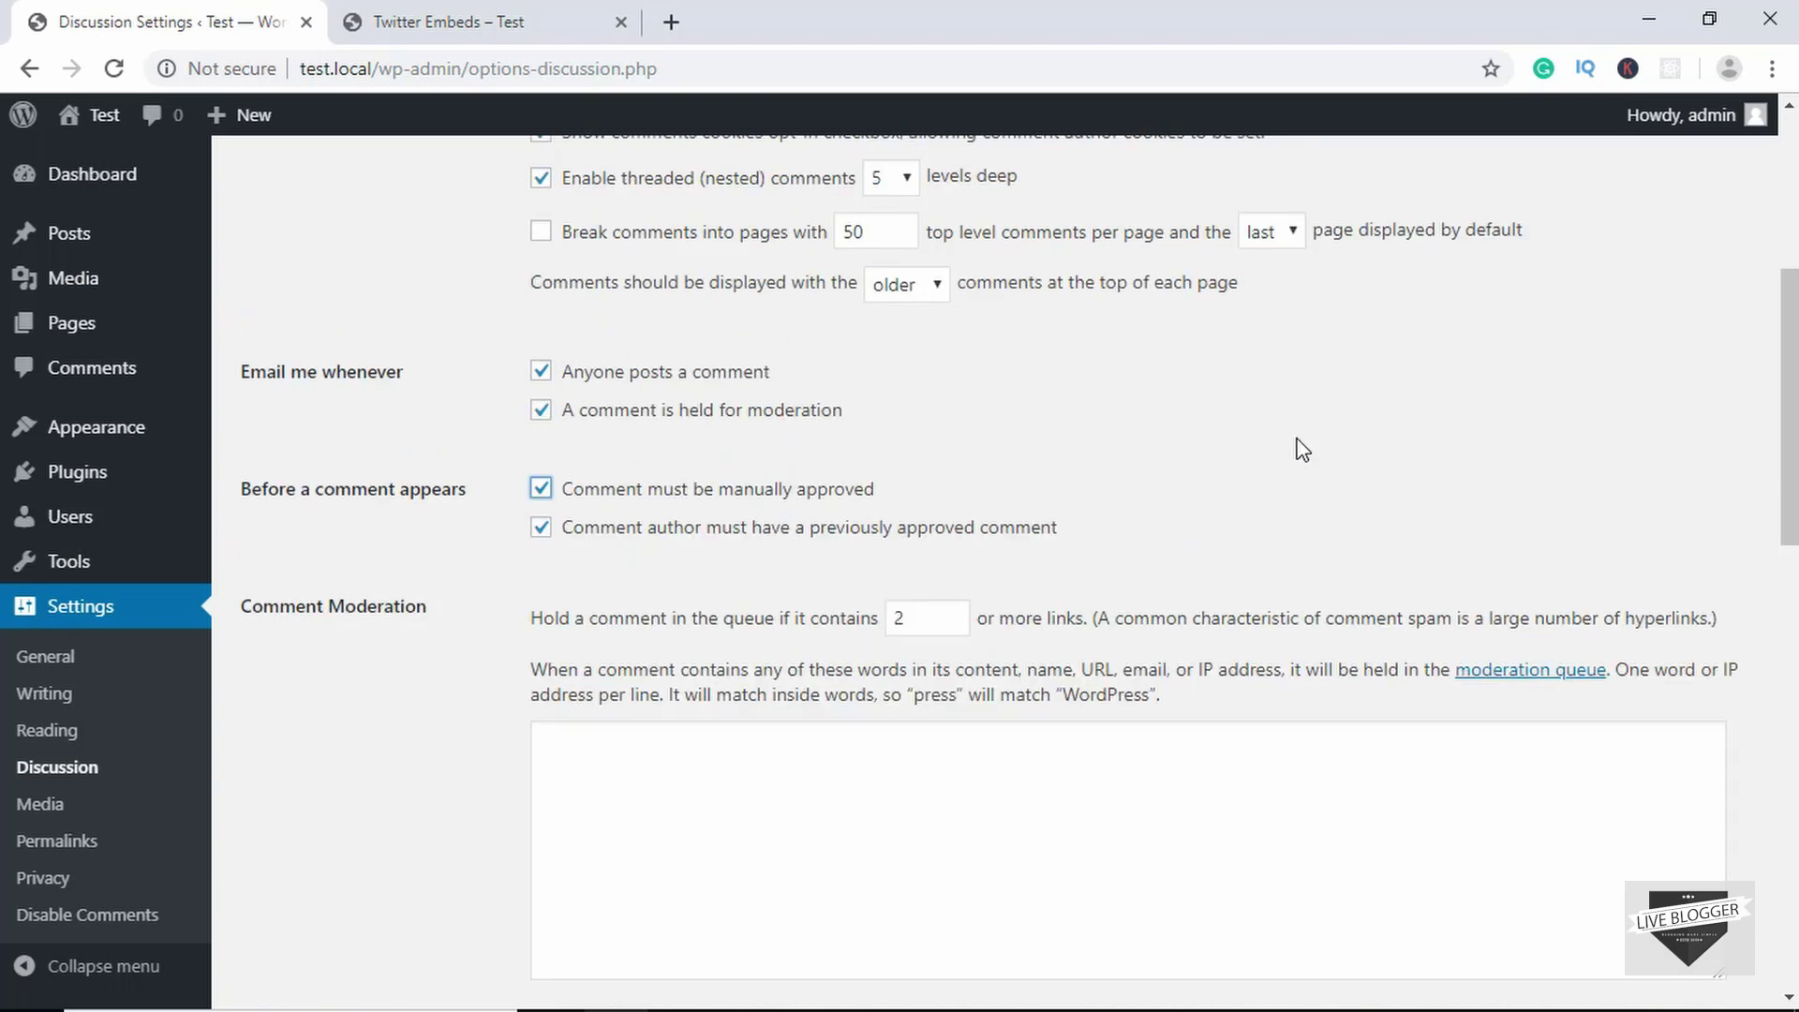
scroll(1302, 450, "down", 4)
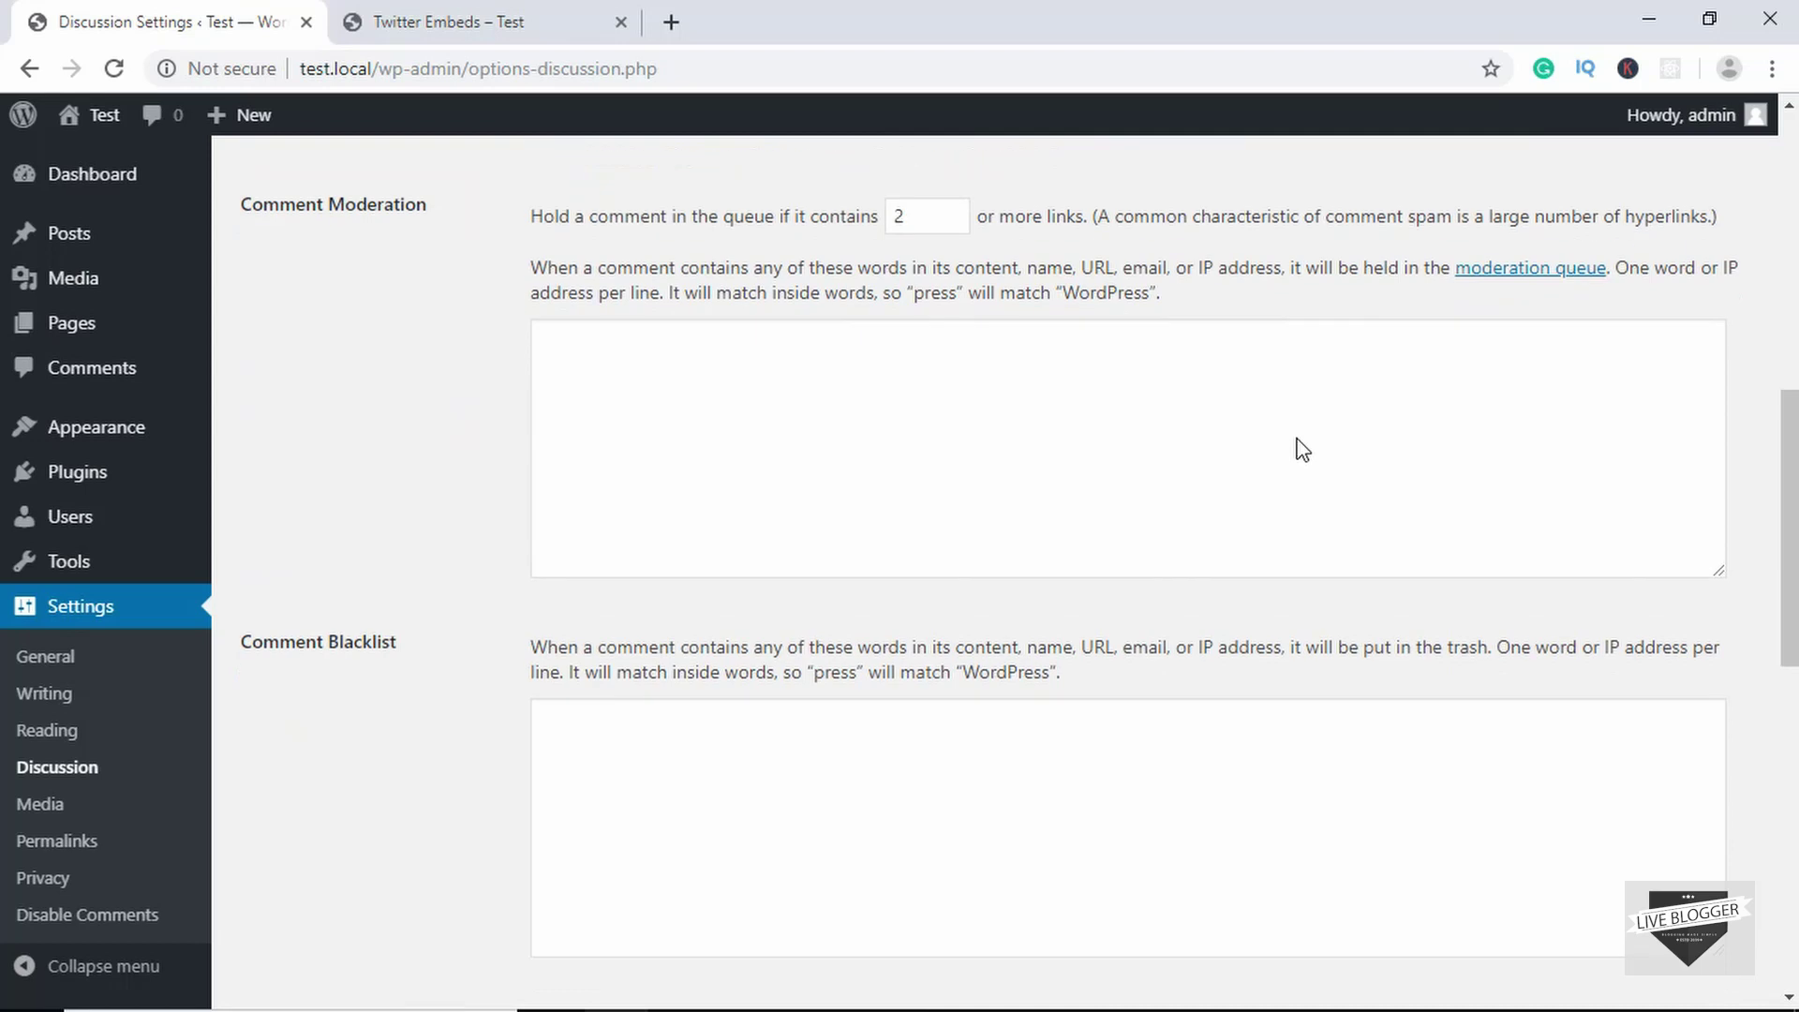
scroll(1303, 449, "down", 3)
left_click(982, 515)
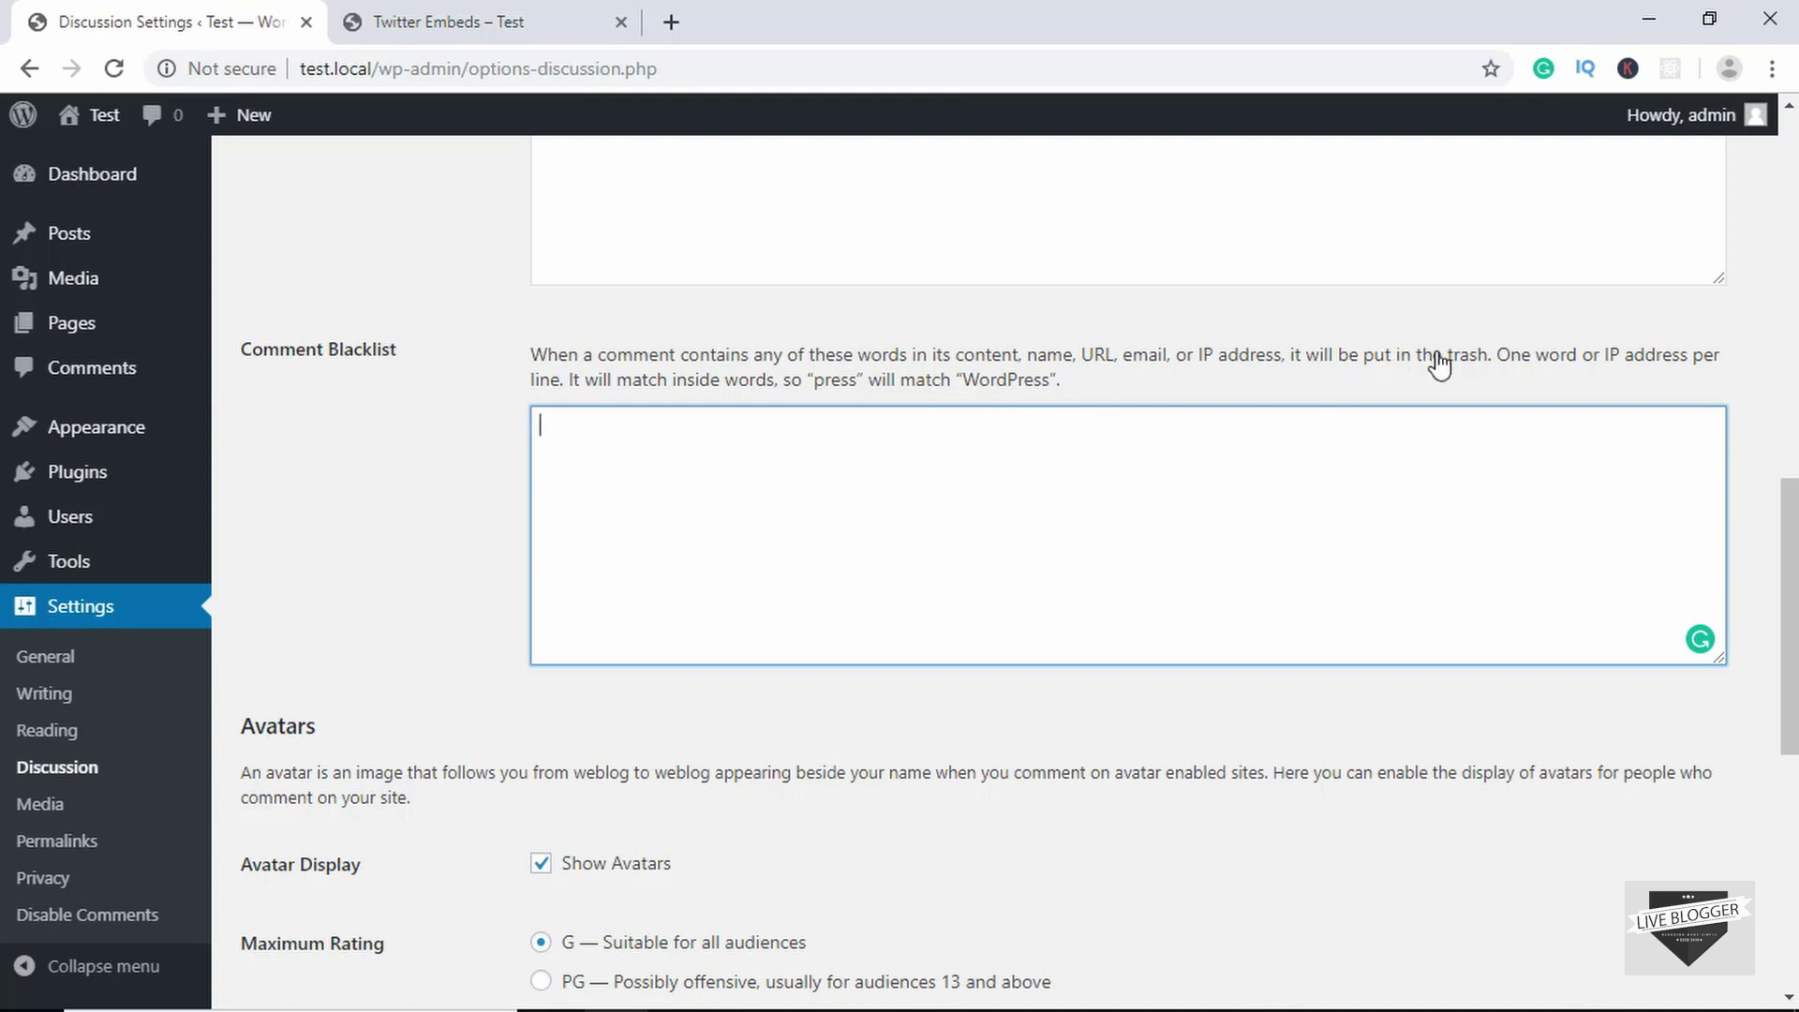
scroll(437, 592, "up", 4)
scroll(437, 592, "down", 4)
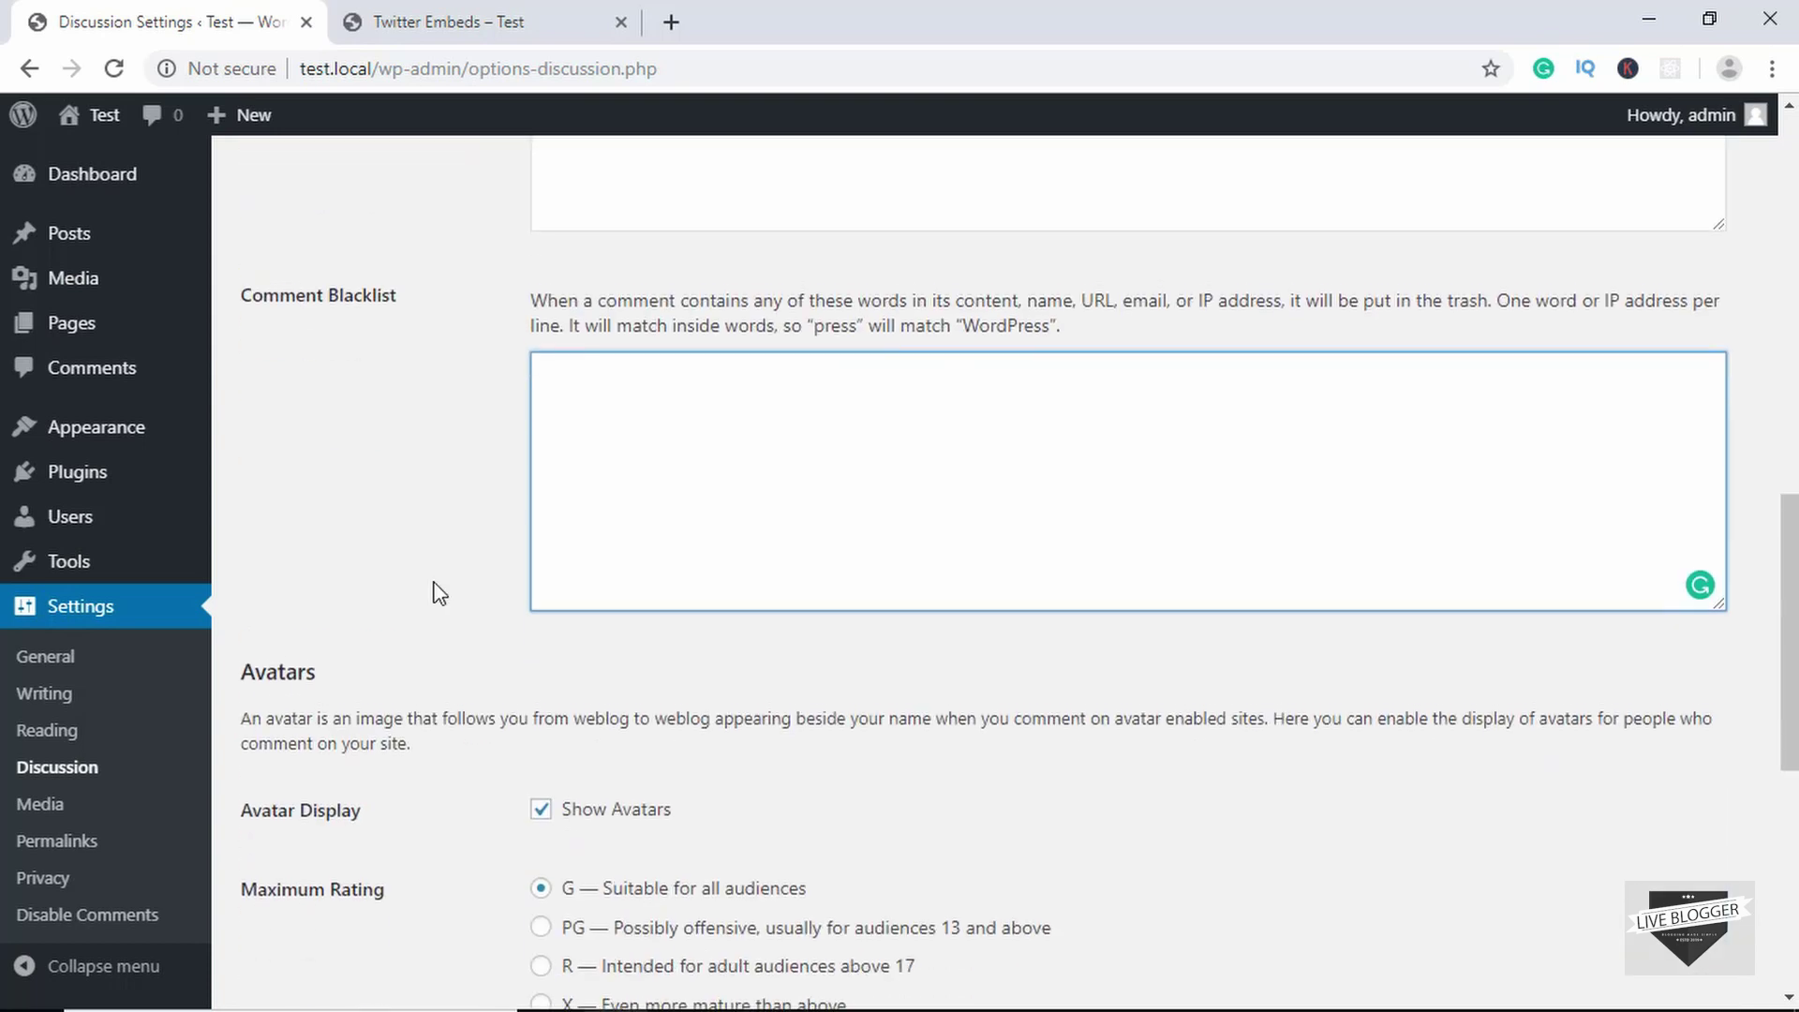
scroll(432, 567, "up", 13)
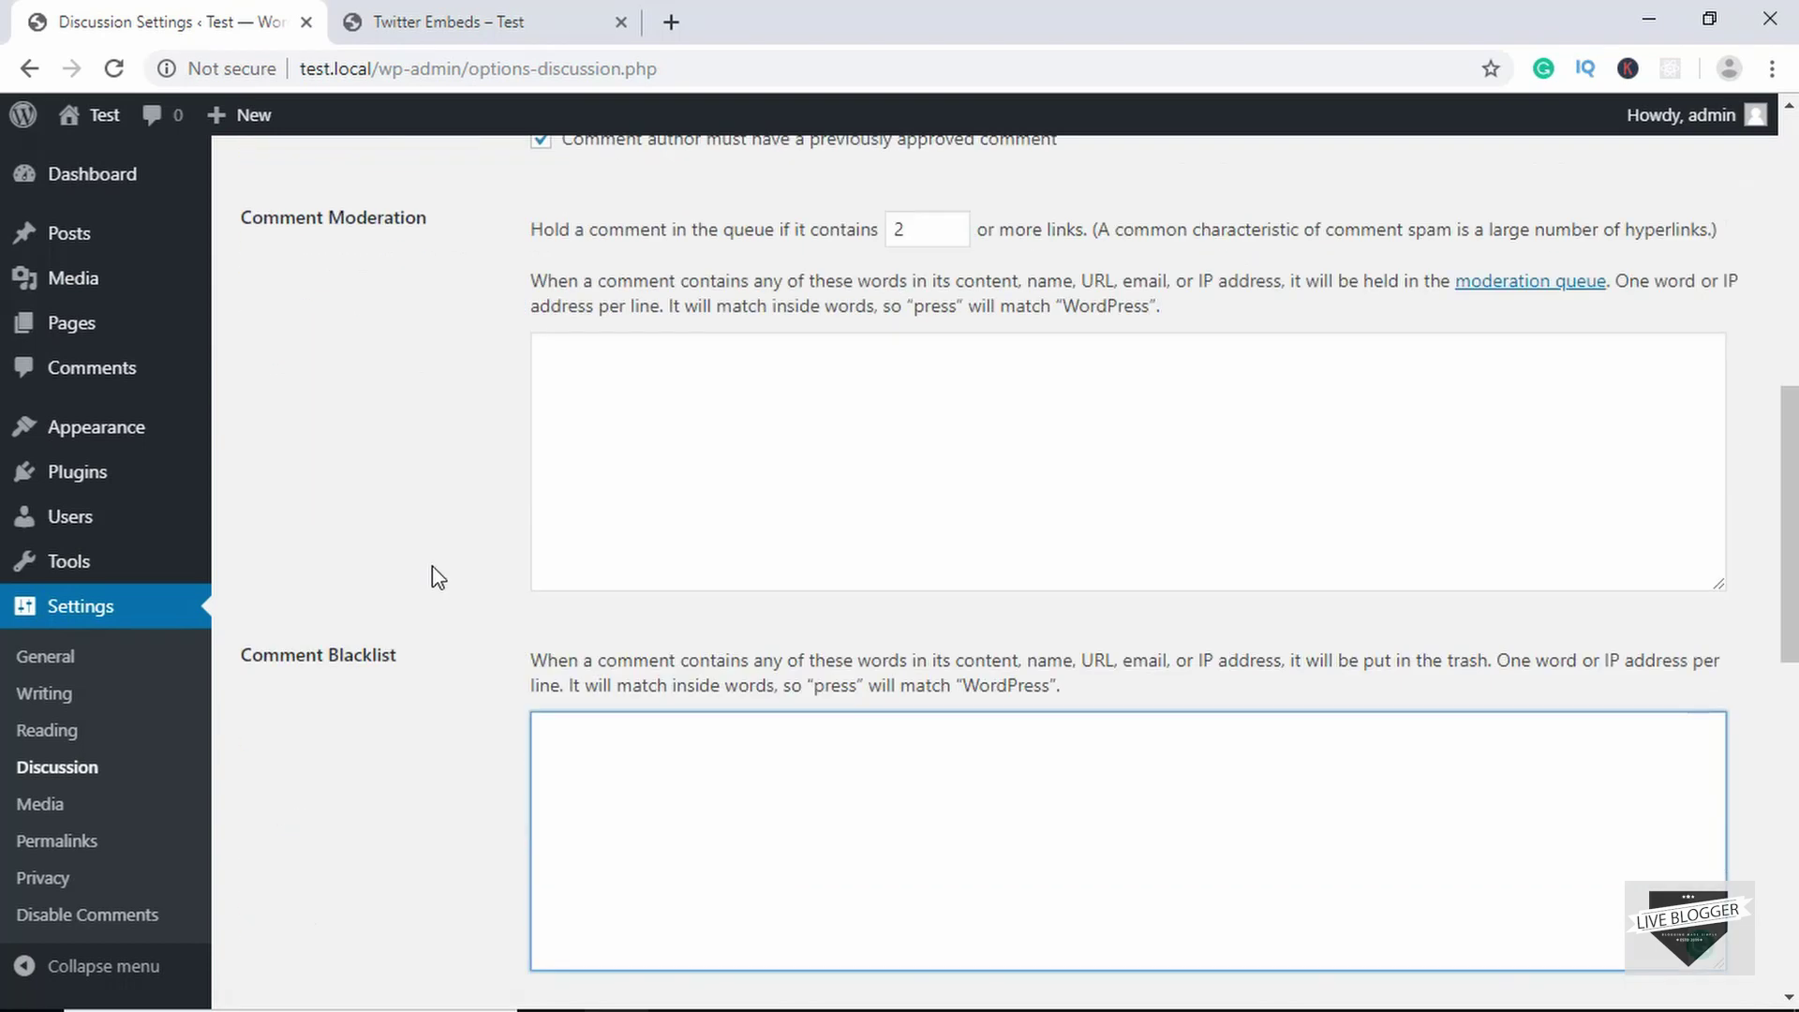